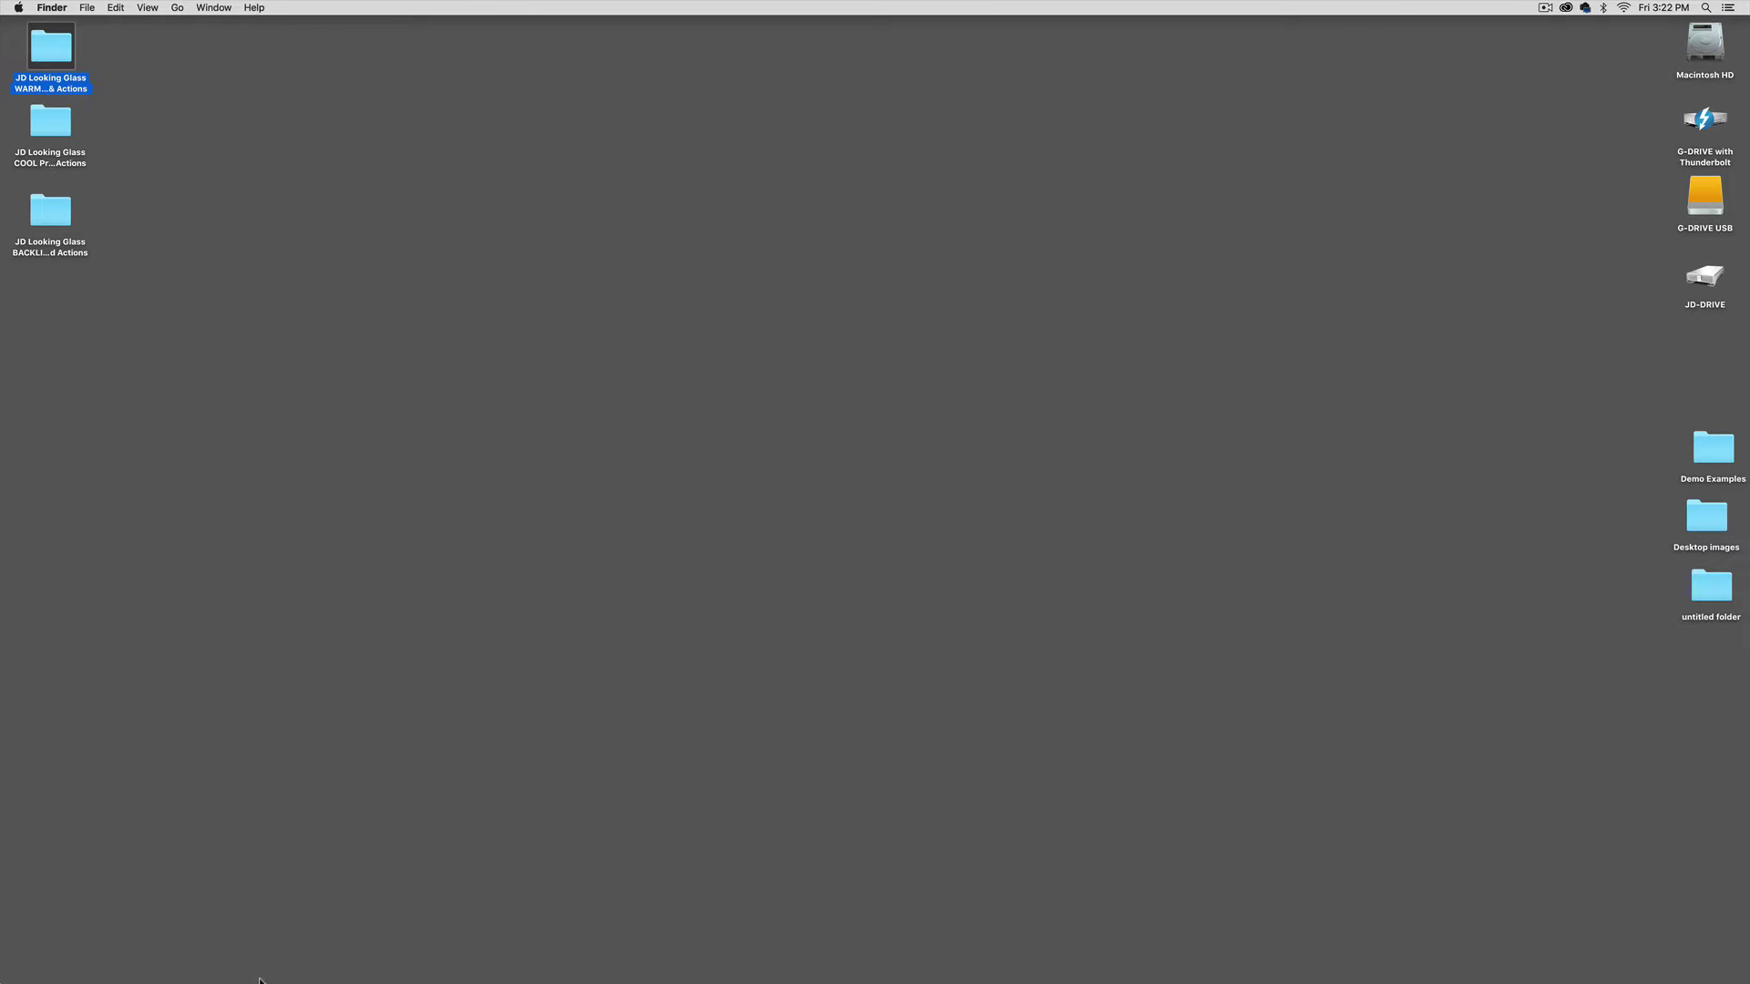
# Open ~/Library in a new, enlarged Finder window and expand Application Support › Adobe › CameraRaw › Settings
pyautogui.moveTo(282, 966)
pyautogui.click(221, 964)
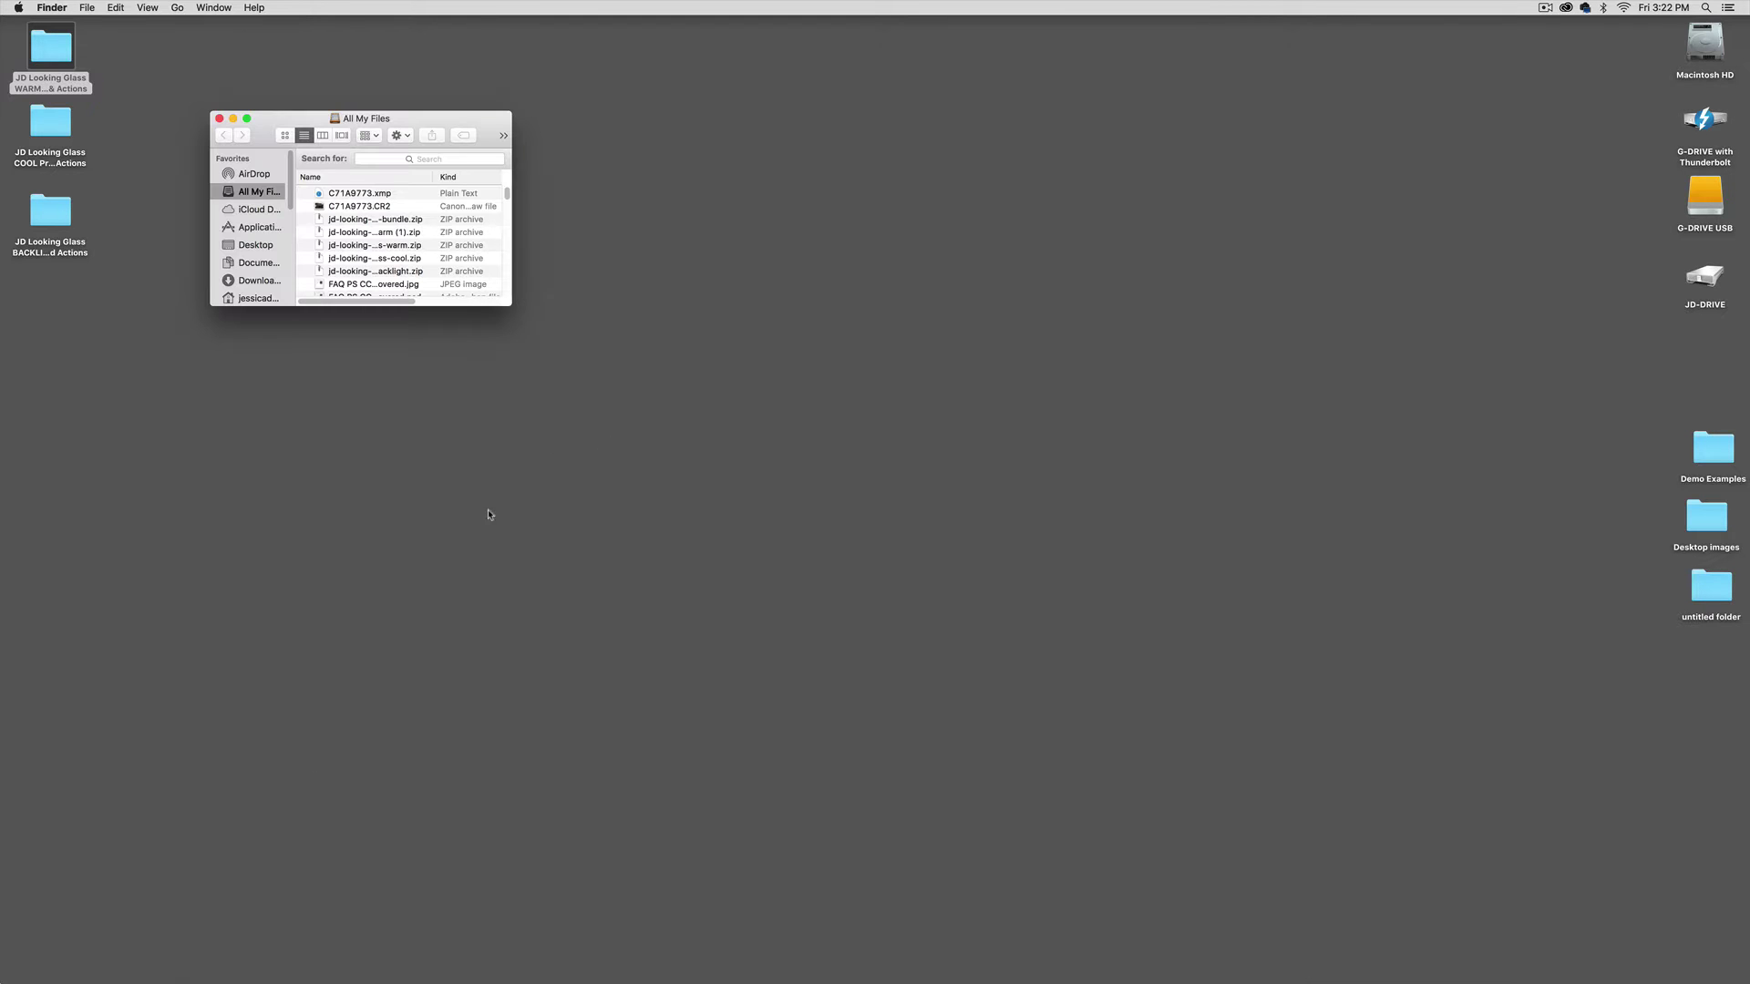
pyautogui.press('super+shift+g')
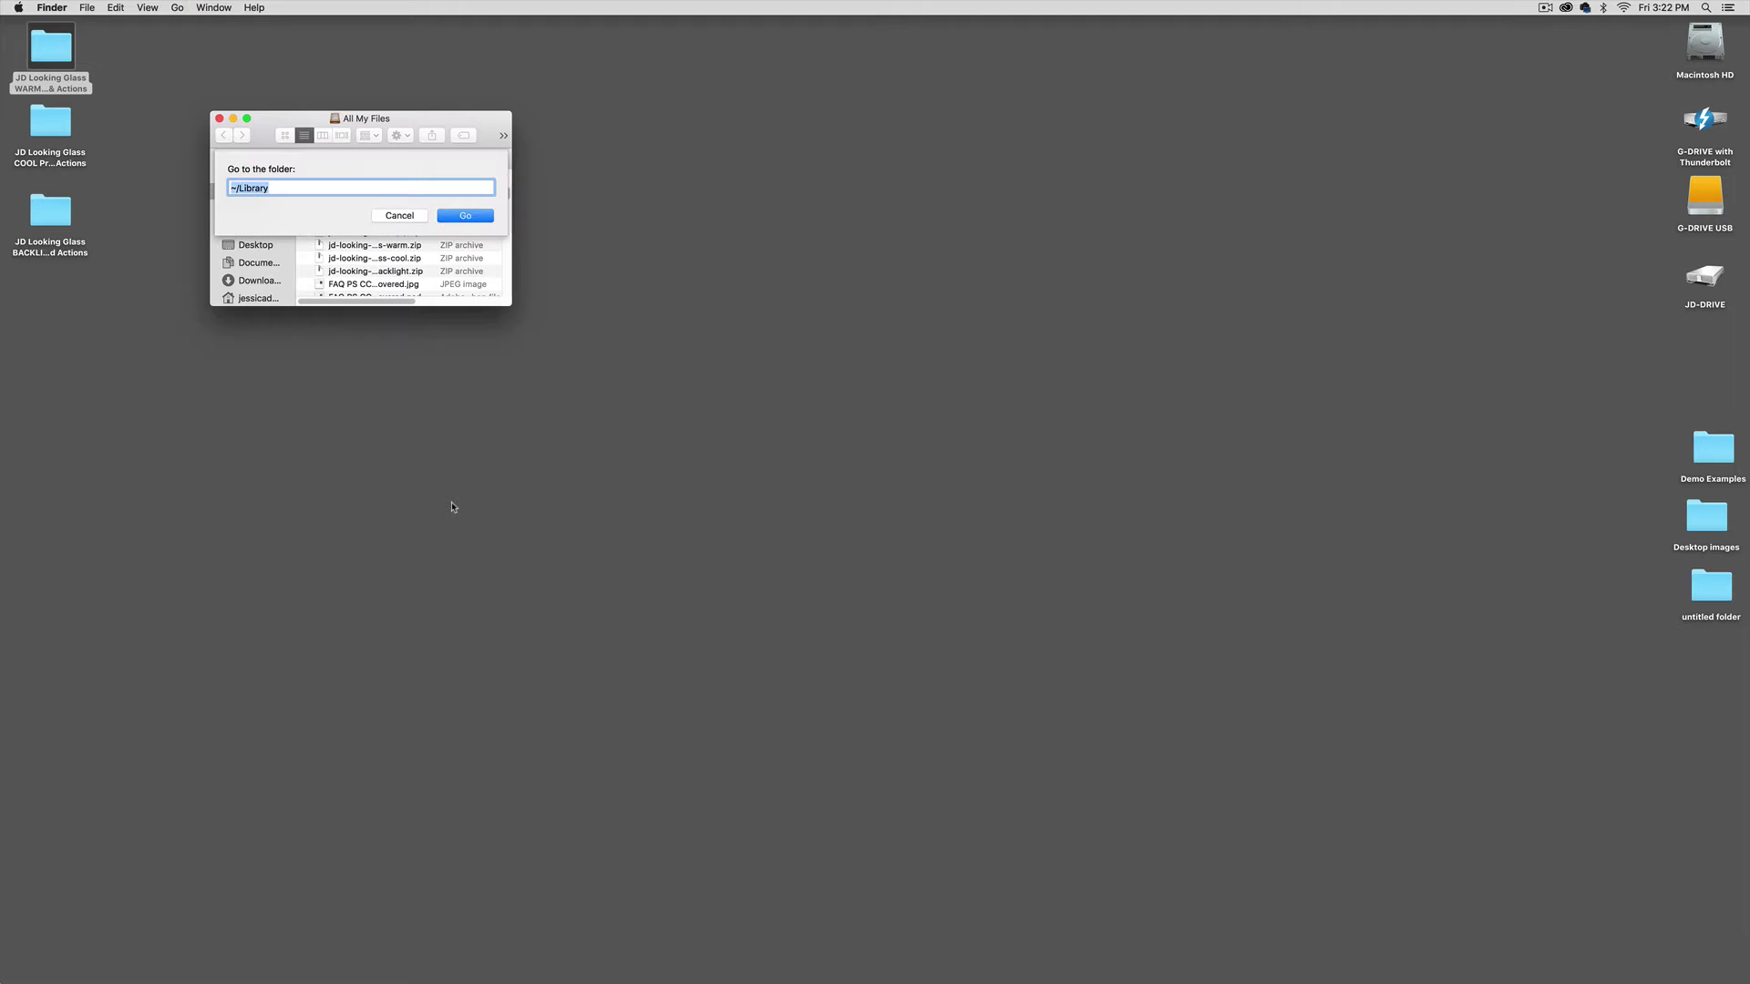
pyautogui.click(473, 217)
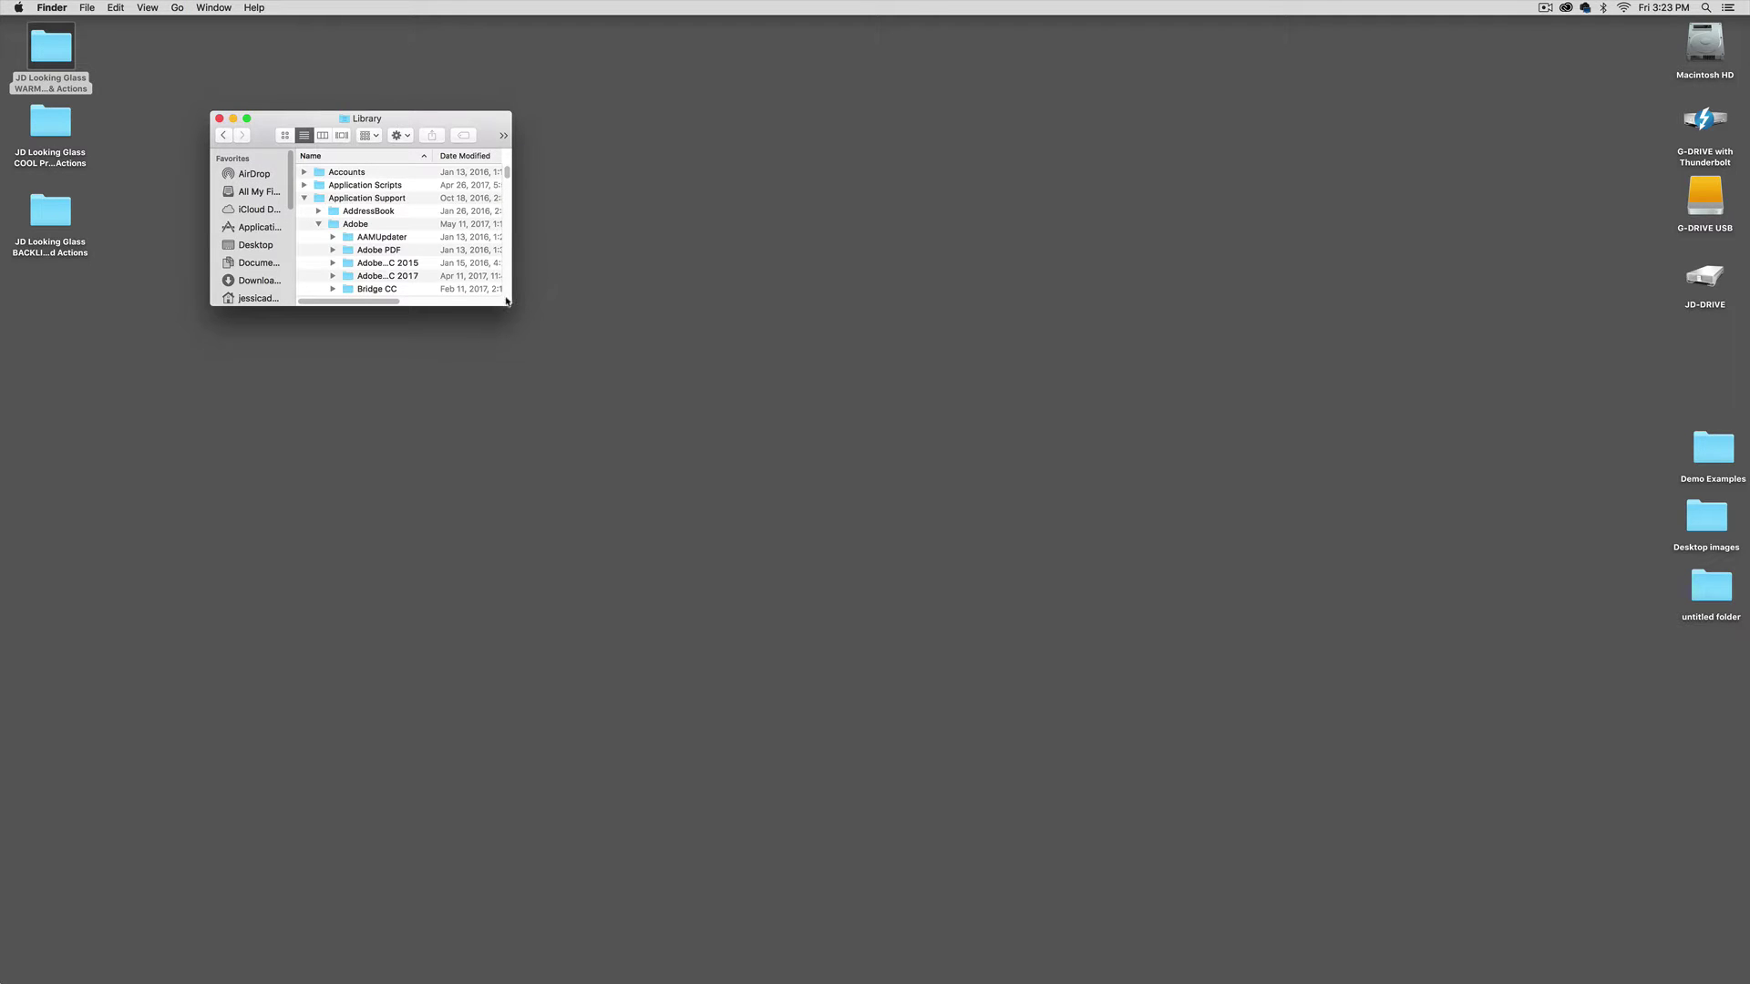
pyautogui.moveTo(506, 302); pyautogui.dragTo(935, 784)
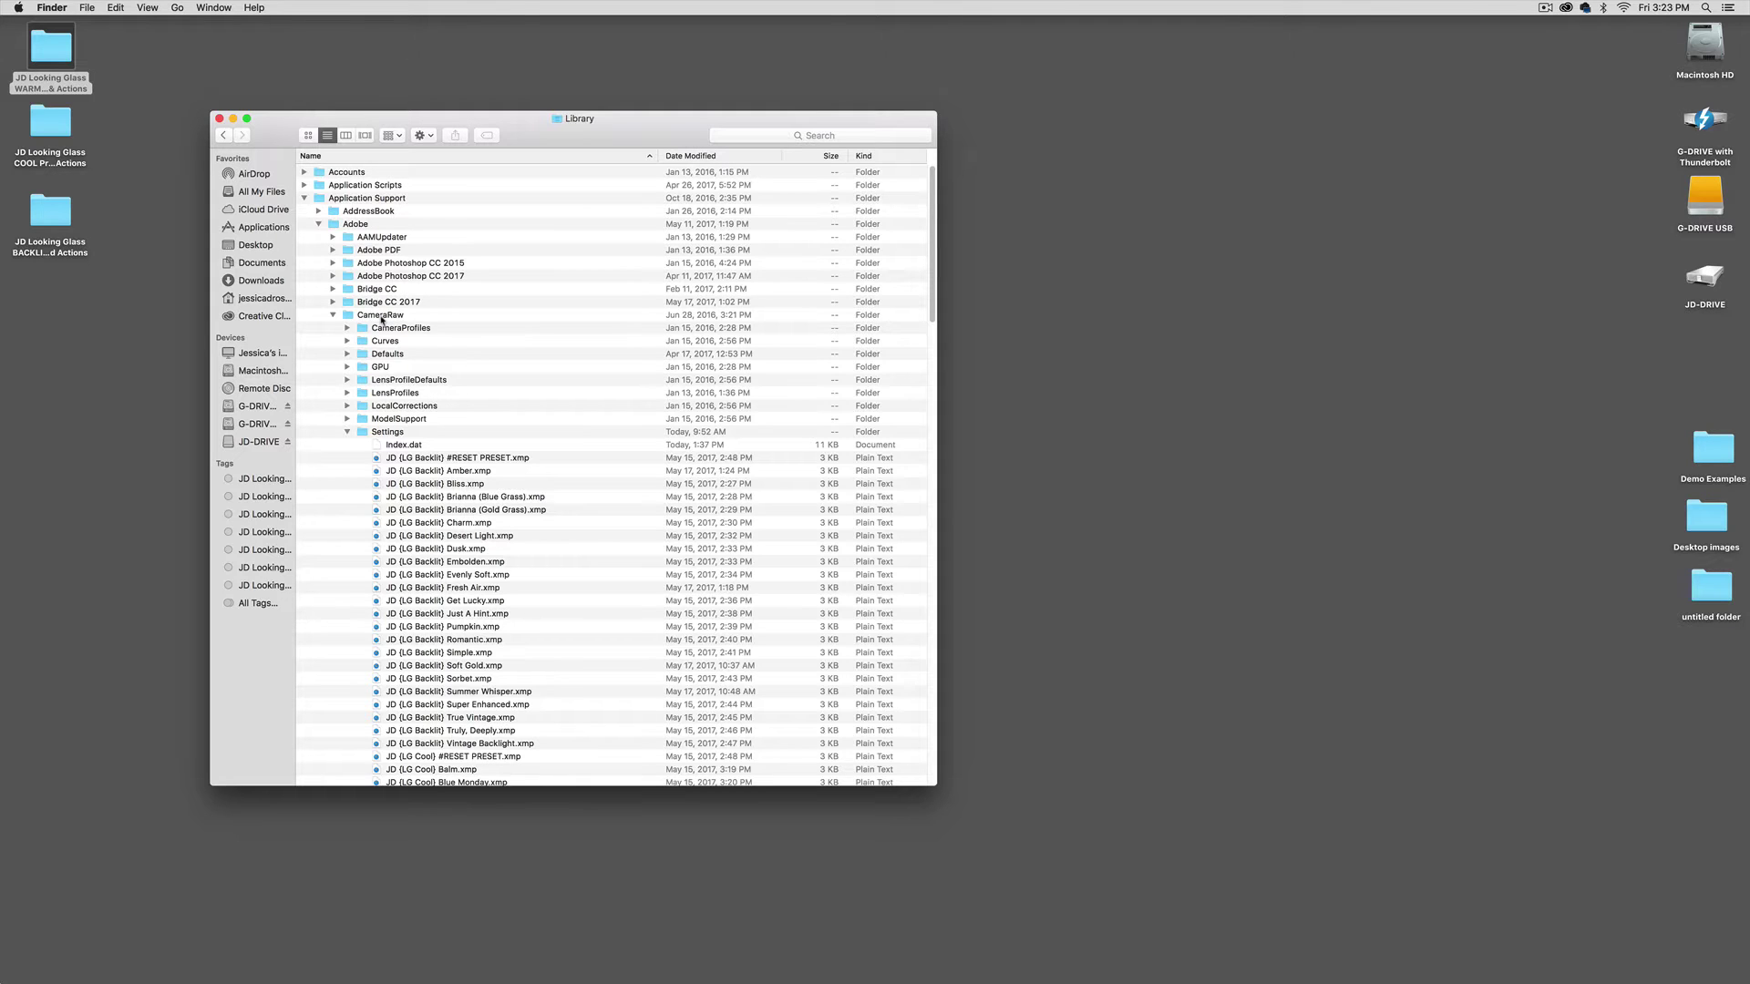
pyautogui.click(392, 434)
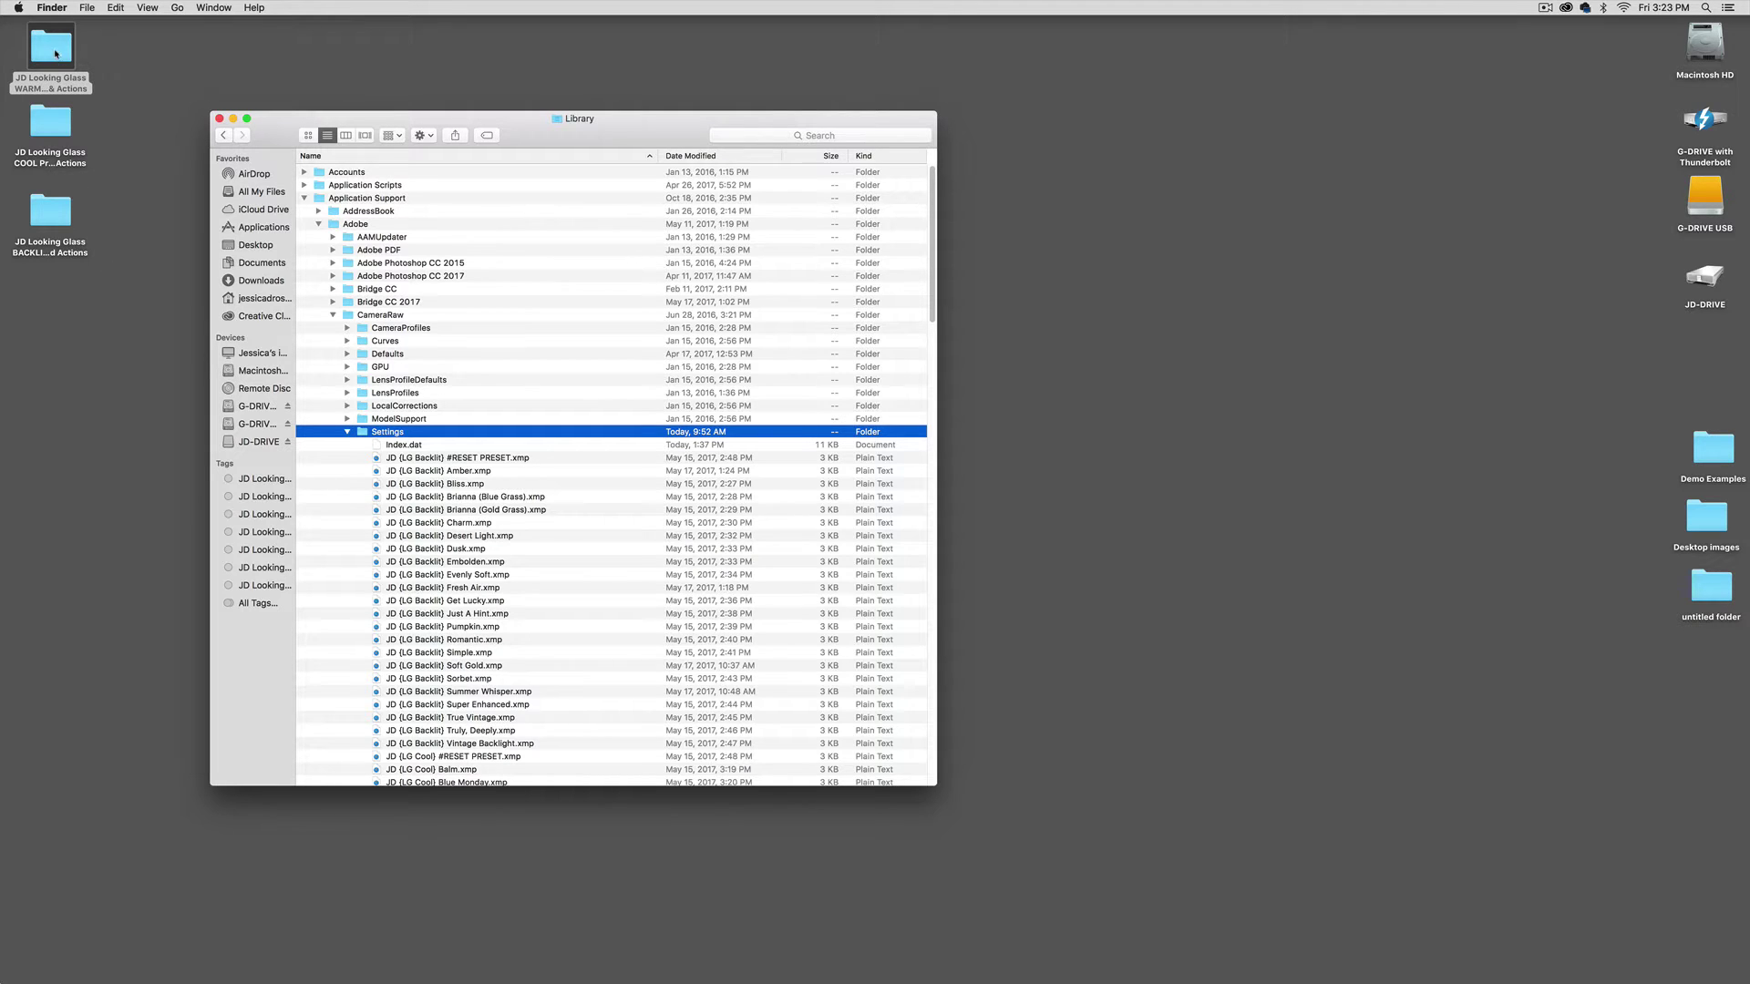
# Copy the Toolkit ACR .xmp presets 01–24 from the WARM ACR + PS CC folder into CameraRaw Settings
pyautogui.doubleClick(56, 53)
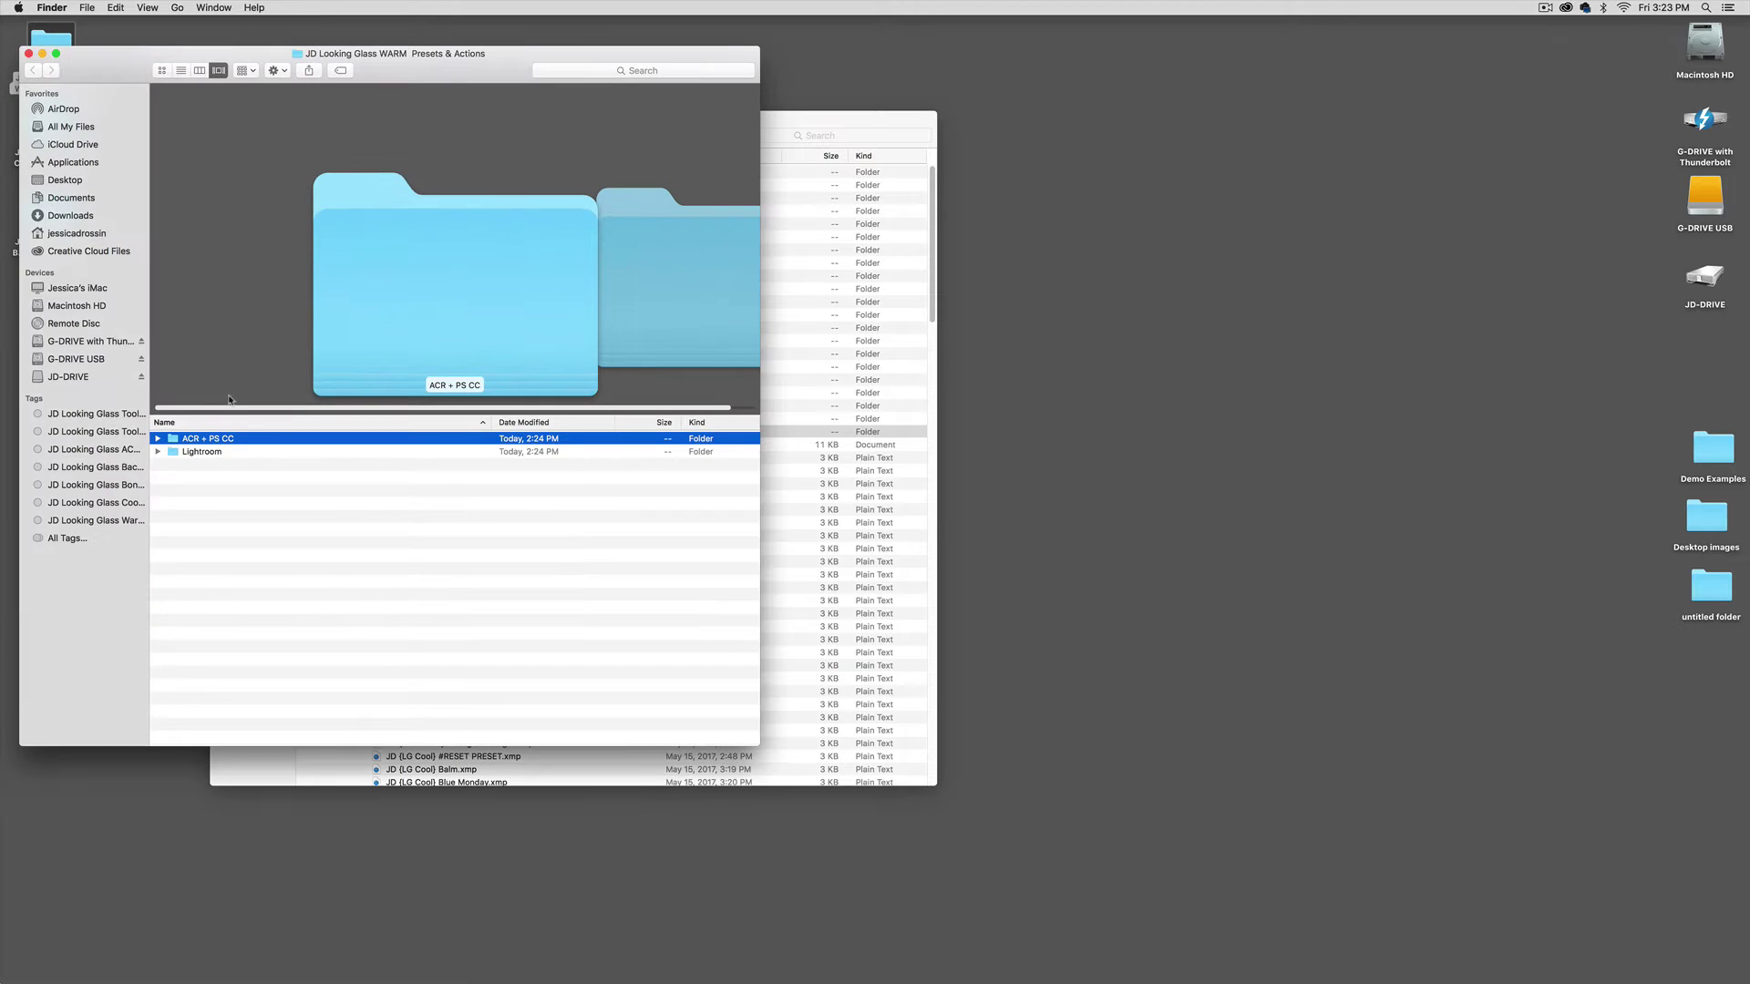
pyautogui.moveTo(522, 65); pyautogui.dragTo(1318, 60)
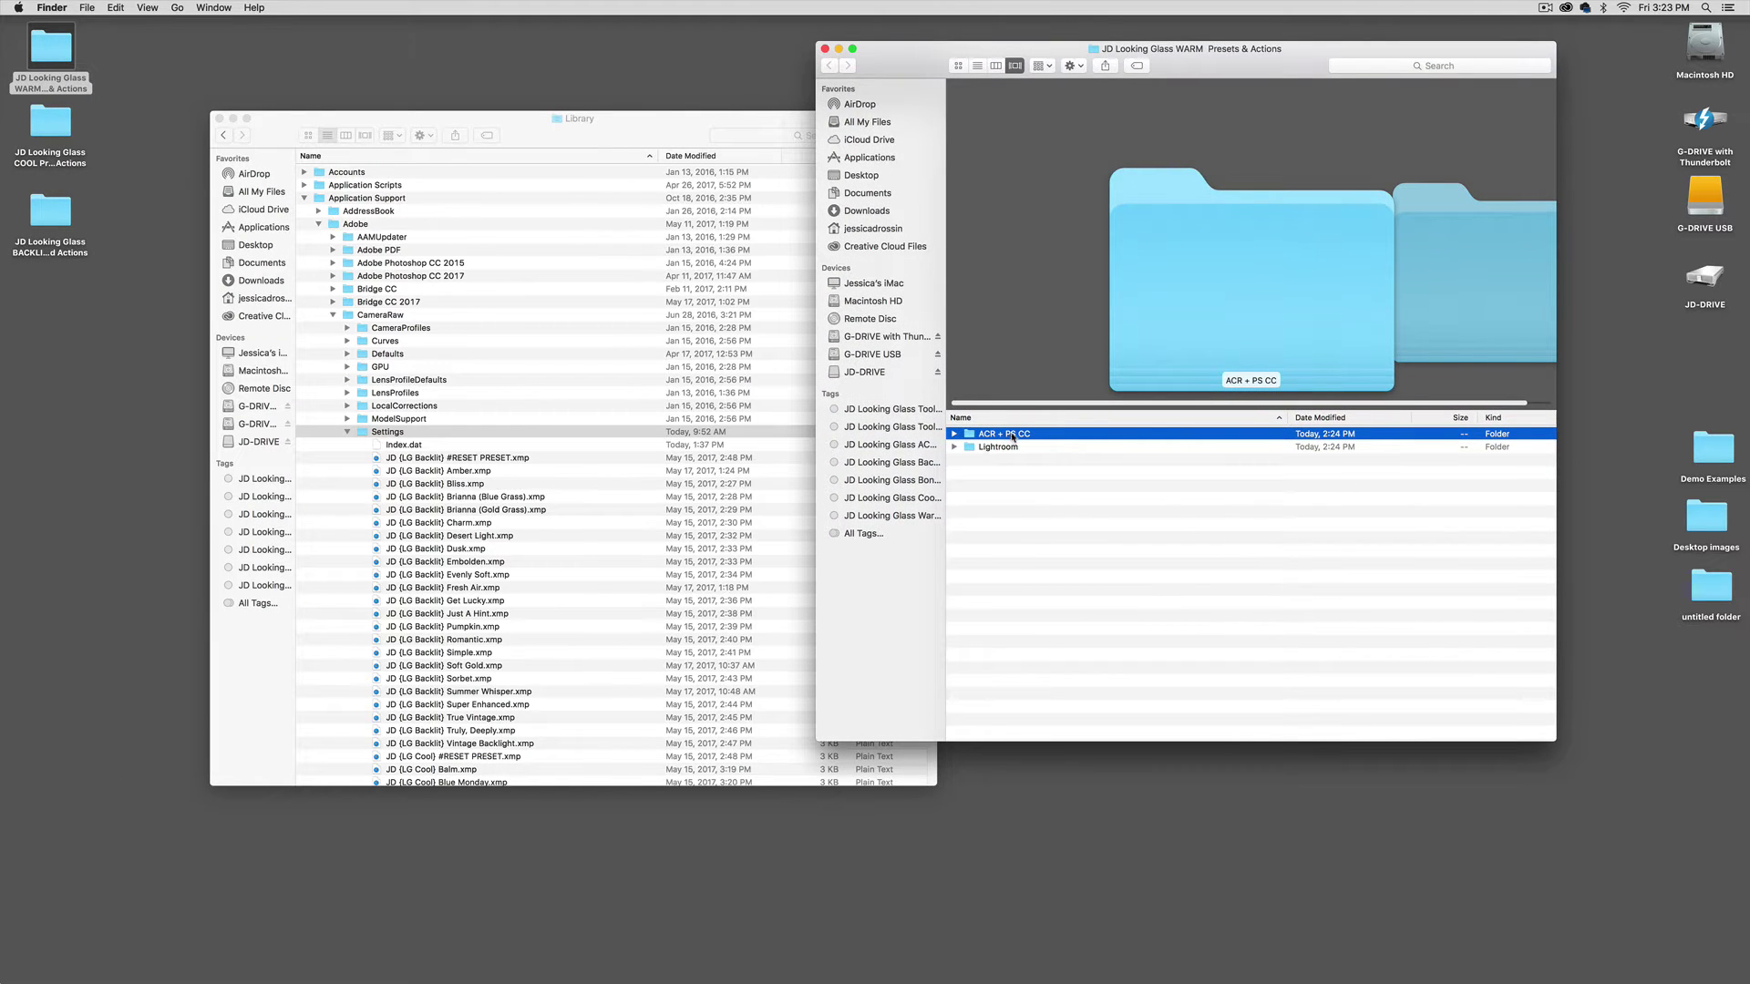
pyautogui.click(954, 434)
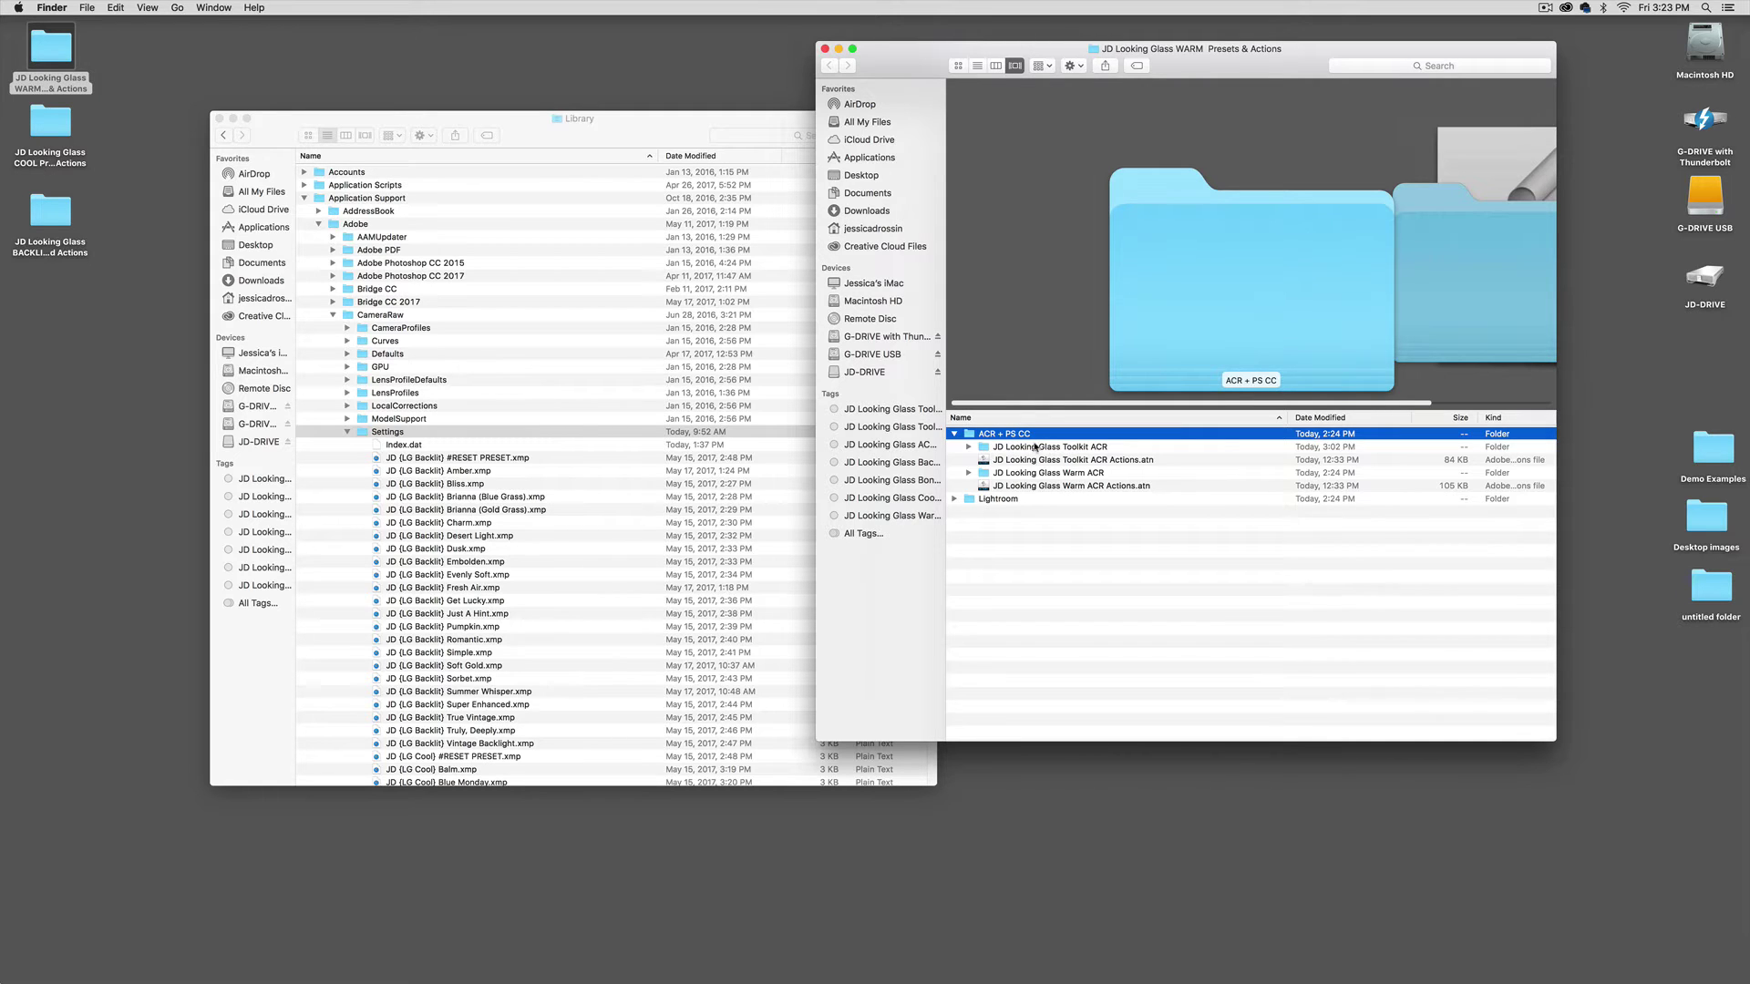
pyautogui.click(968, 448)
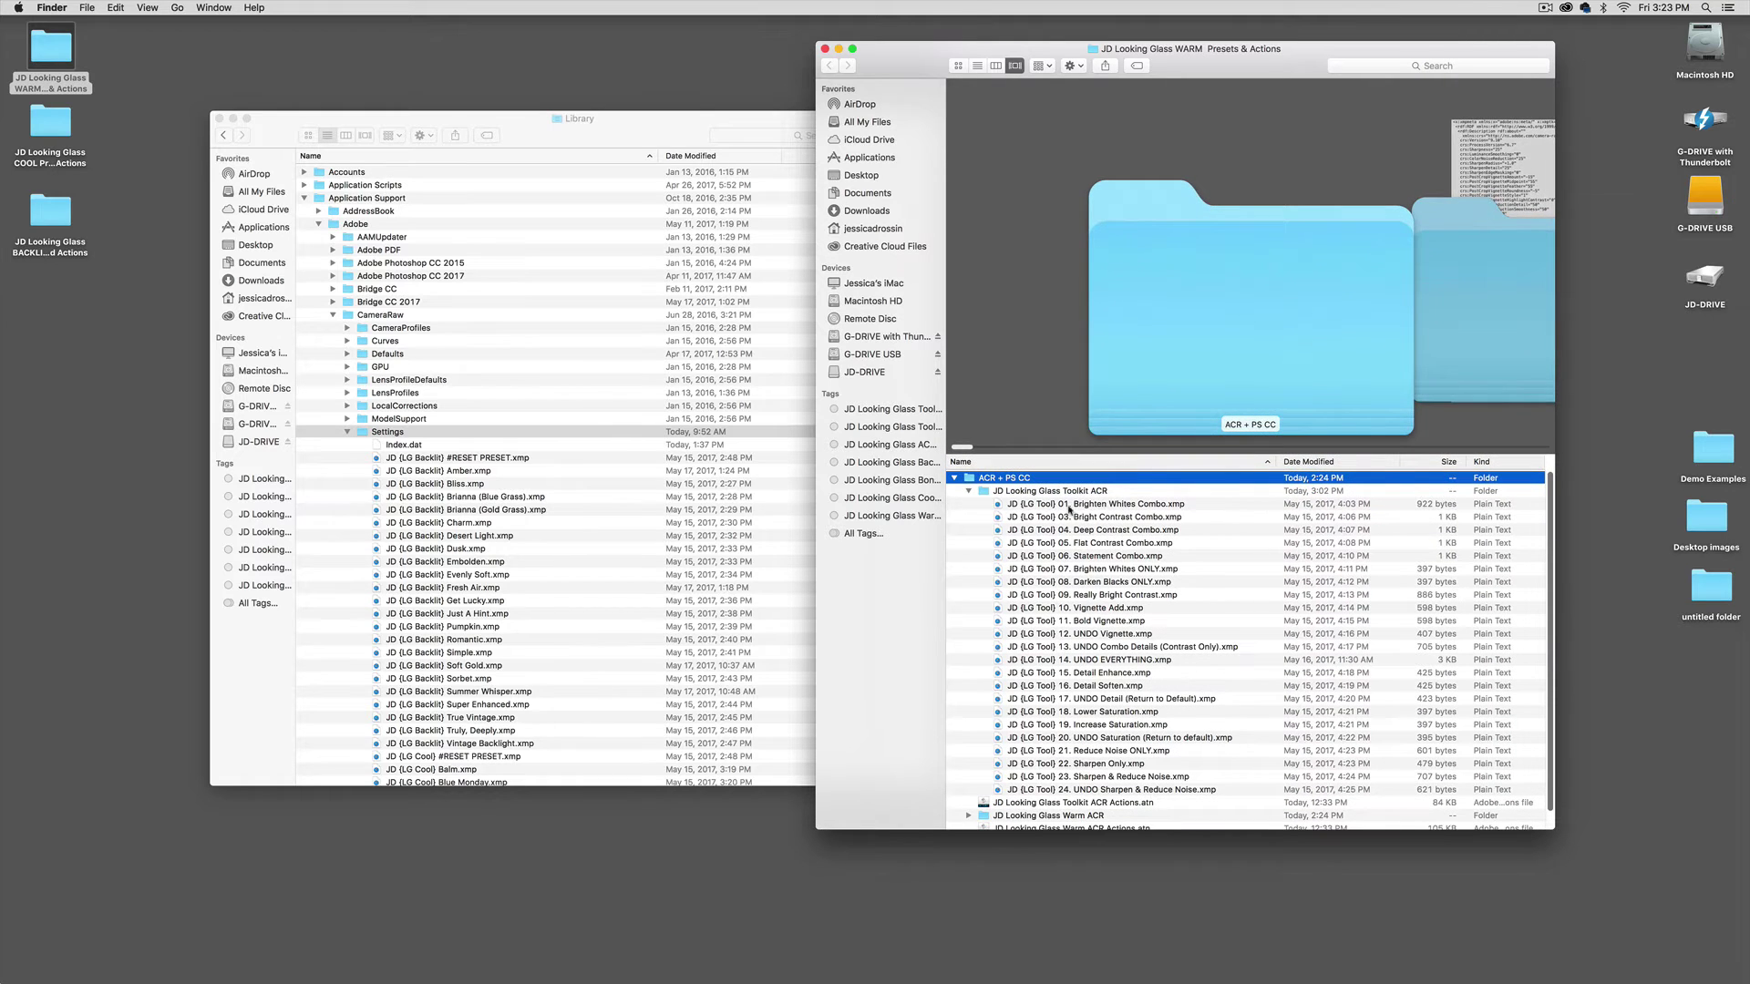
pyautogui.click(1070, 507)
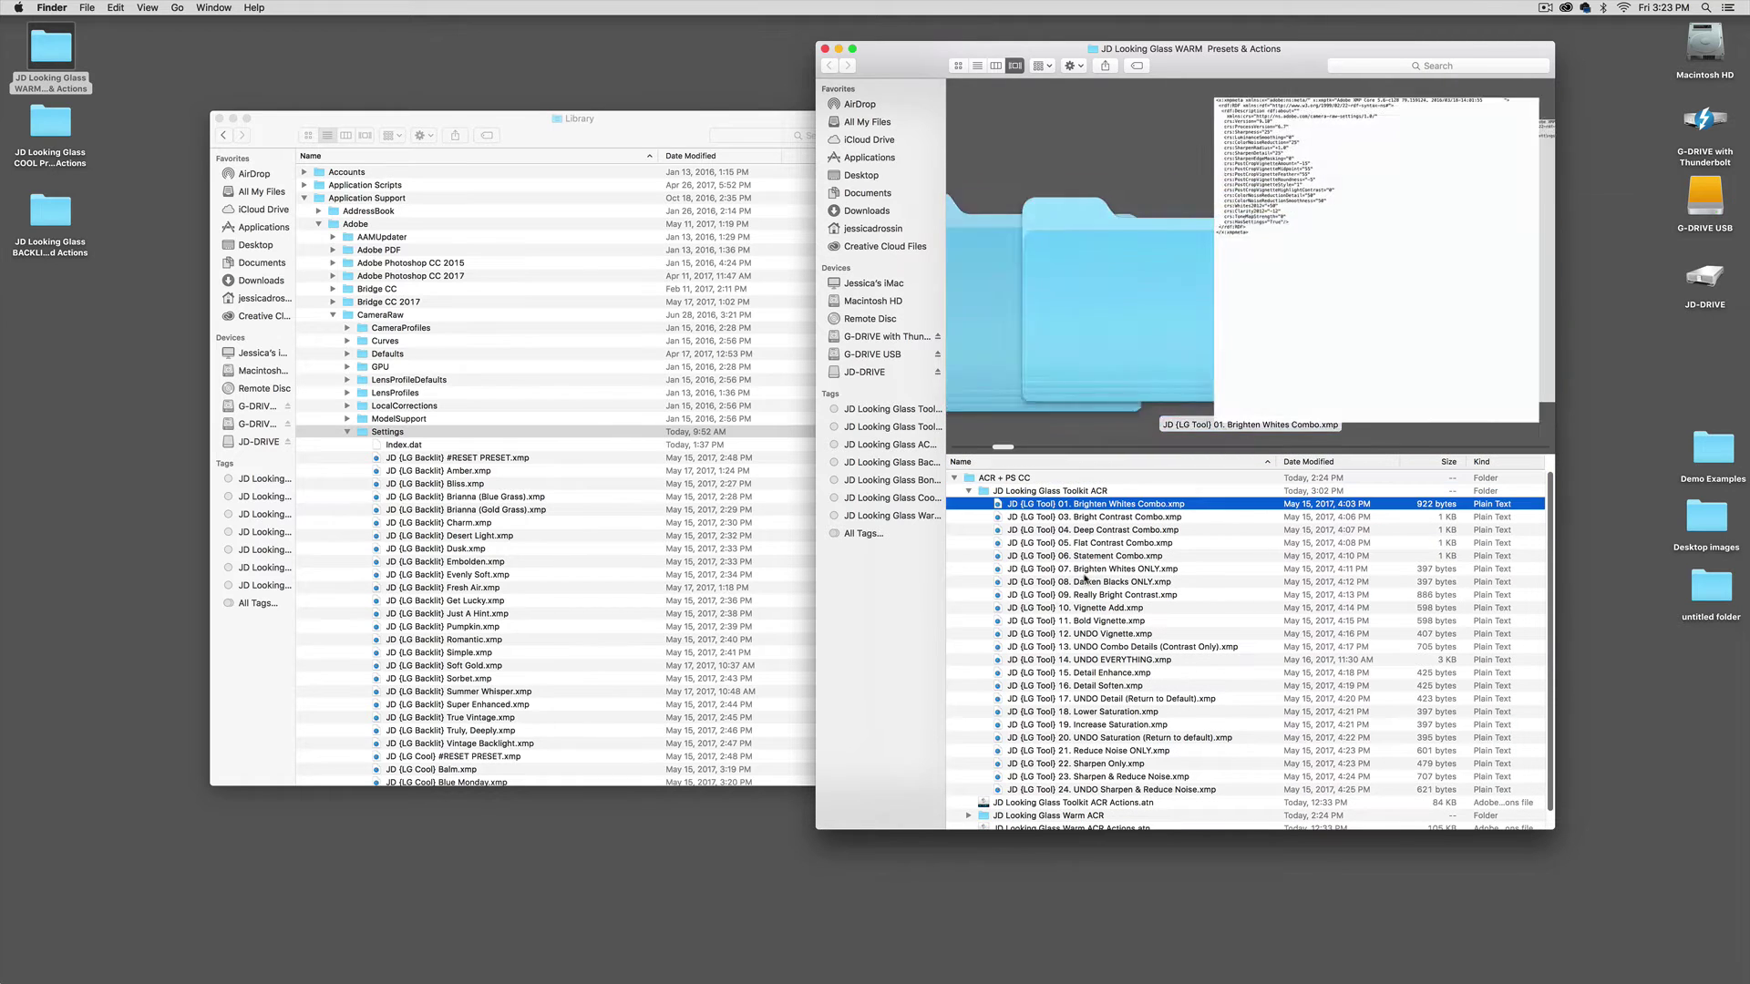
pyautogui.keyDown('shift'); pyautogui.click(1070, 789); pyautogui.keyUp('shift')
pyautogui.moveTo(1001, 507); pyautogui.dragTo(461, 465)
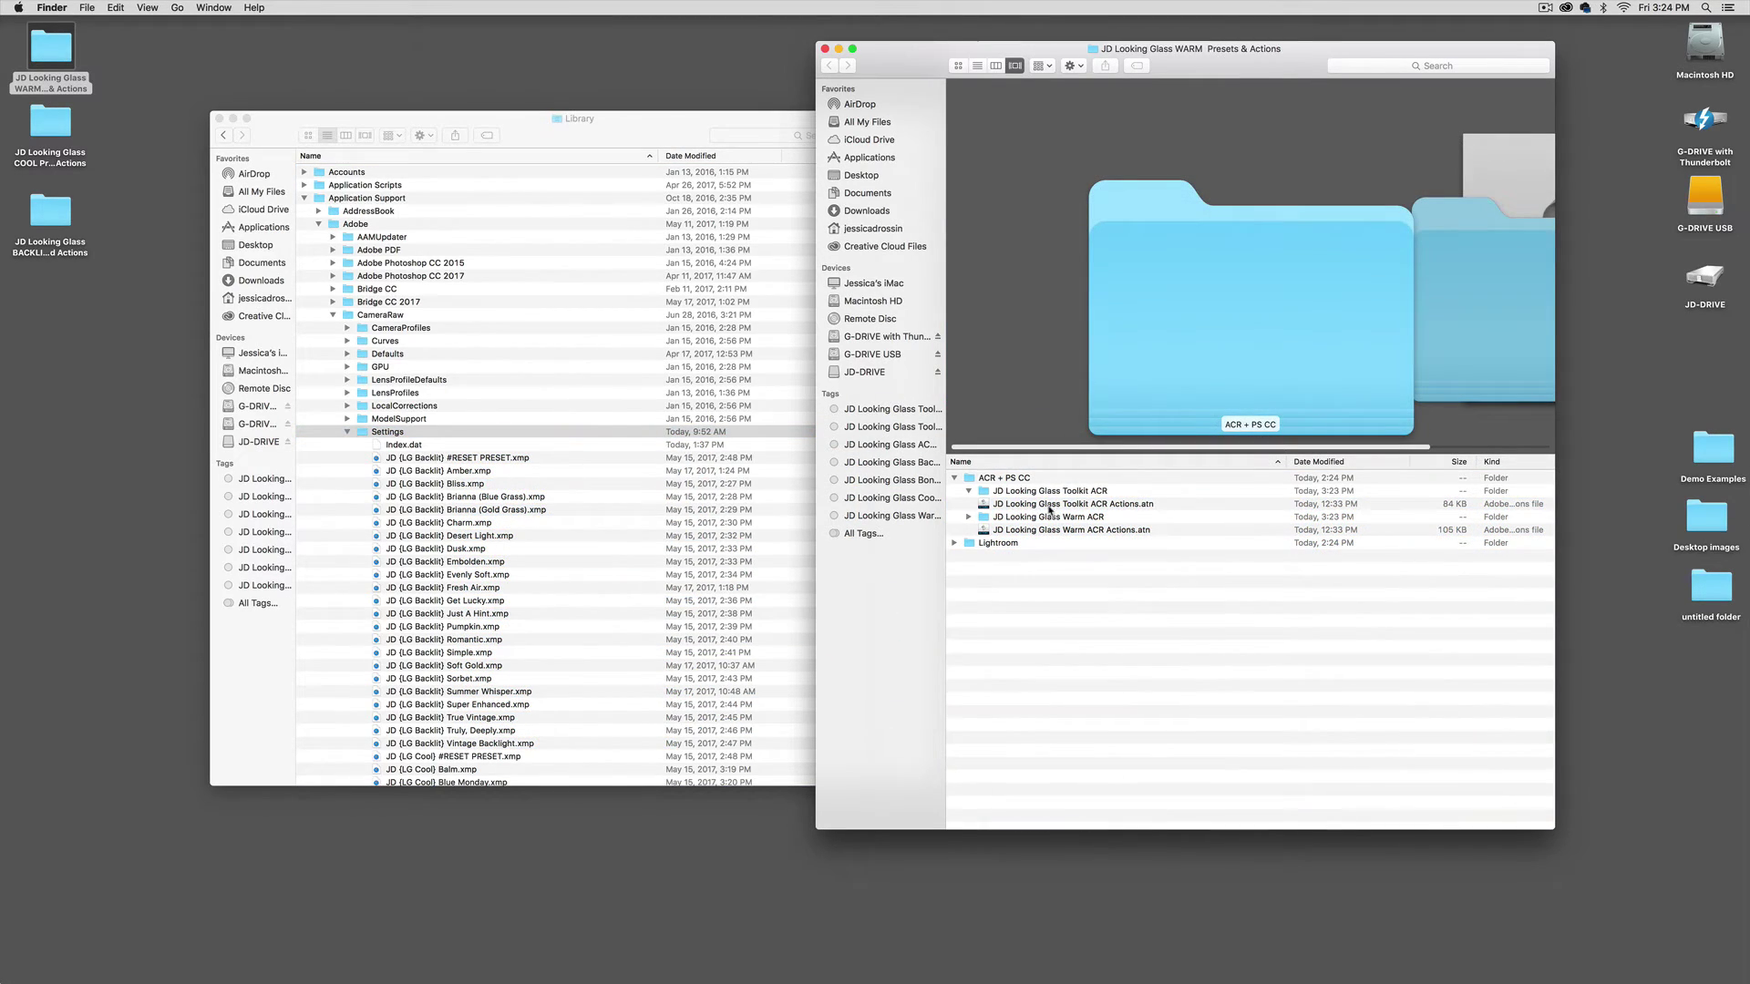
# Load the Toolkit ACR and Warm ACR .atn action sets into Photoshop, then close both Finder windows
pyautogui.doubleClick(1054, 506)
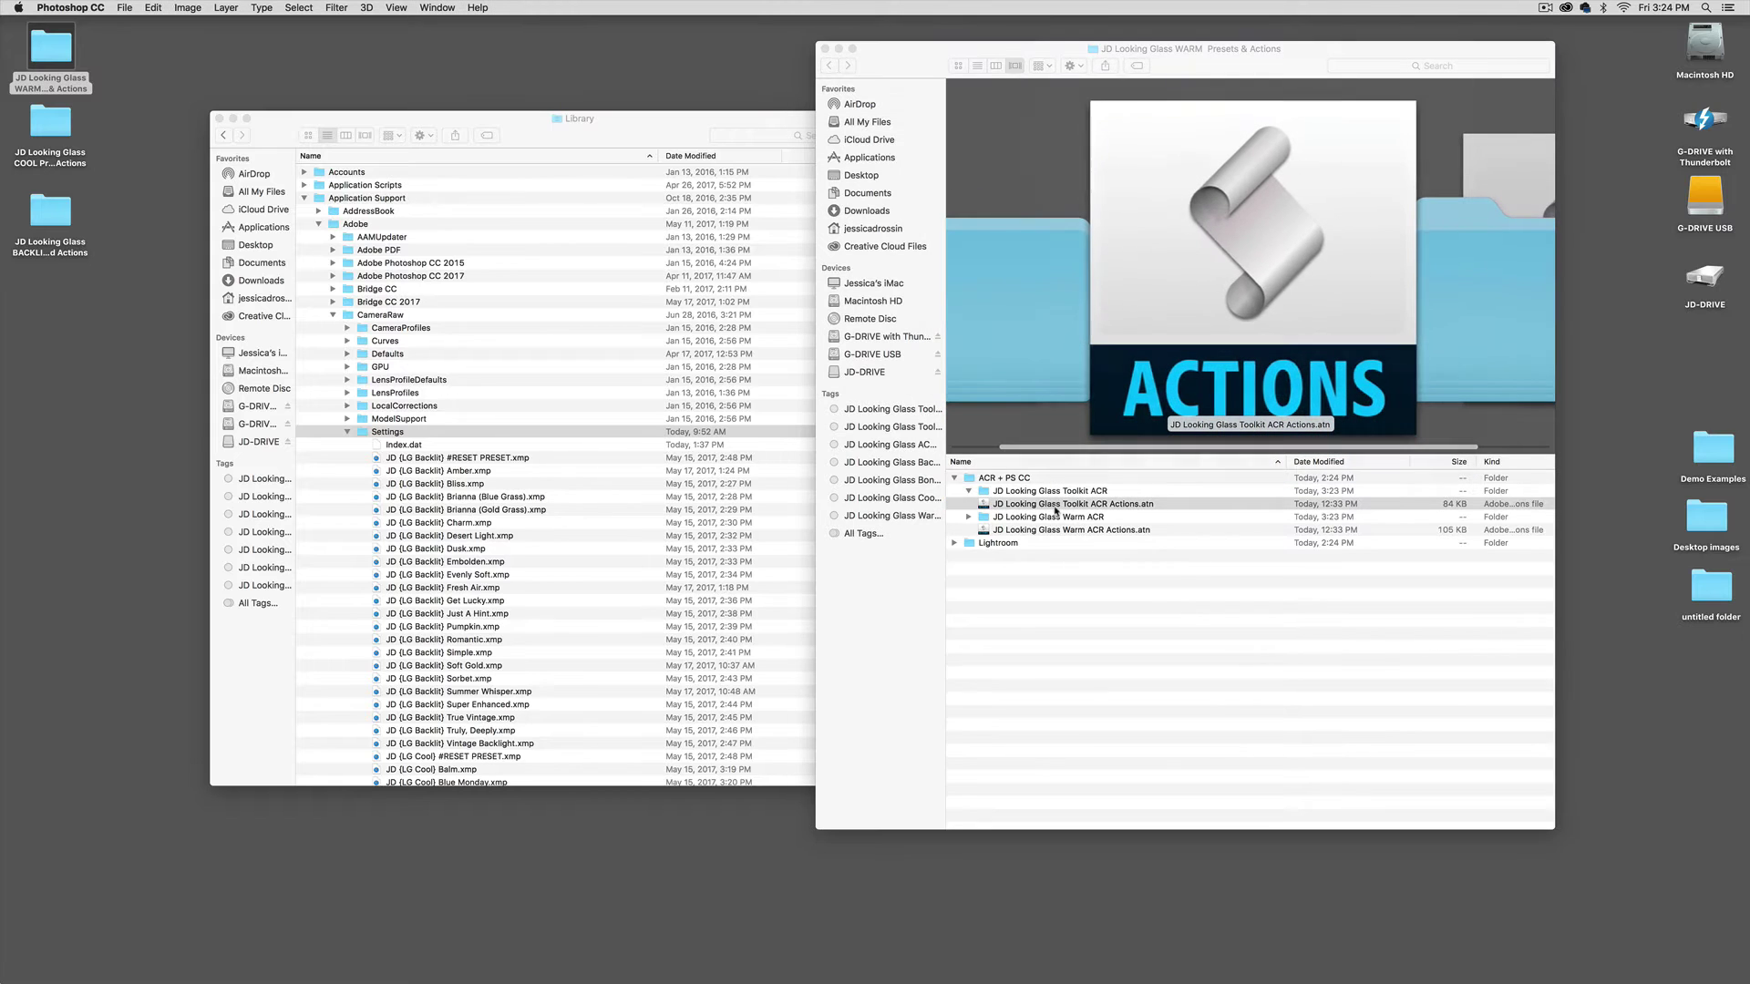
pyautogui.doubleClick(1055, 531)
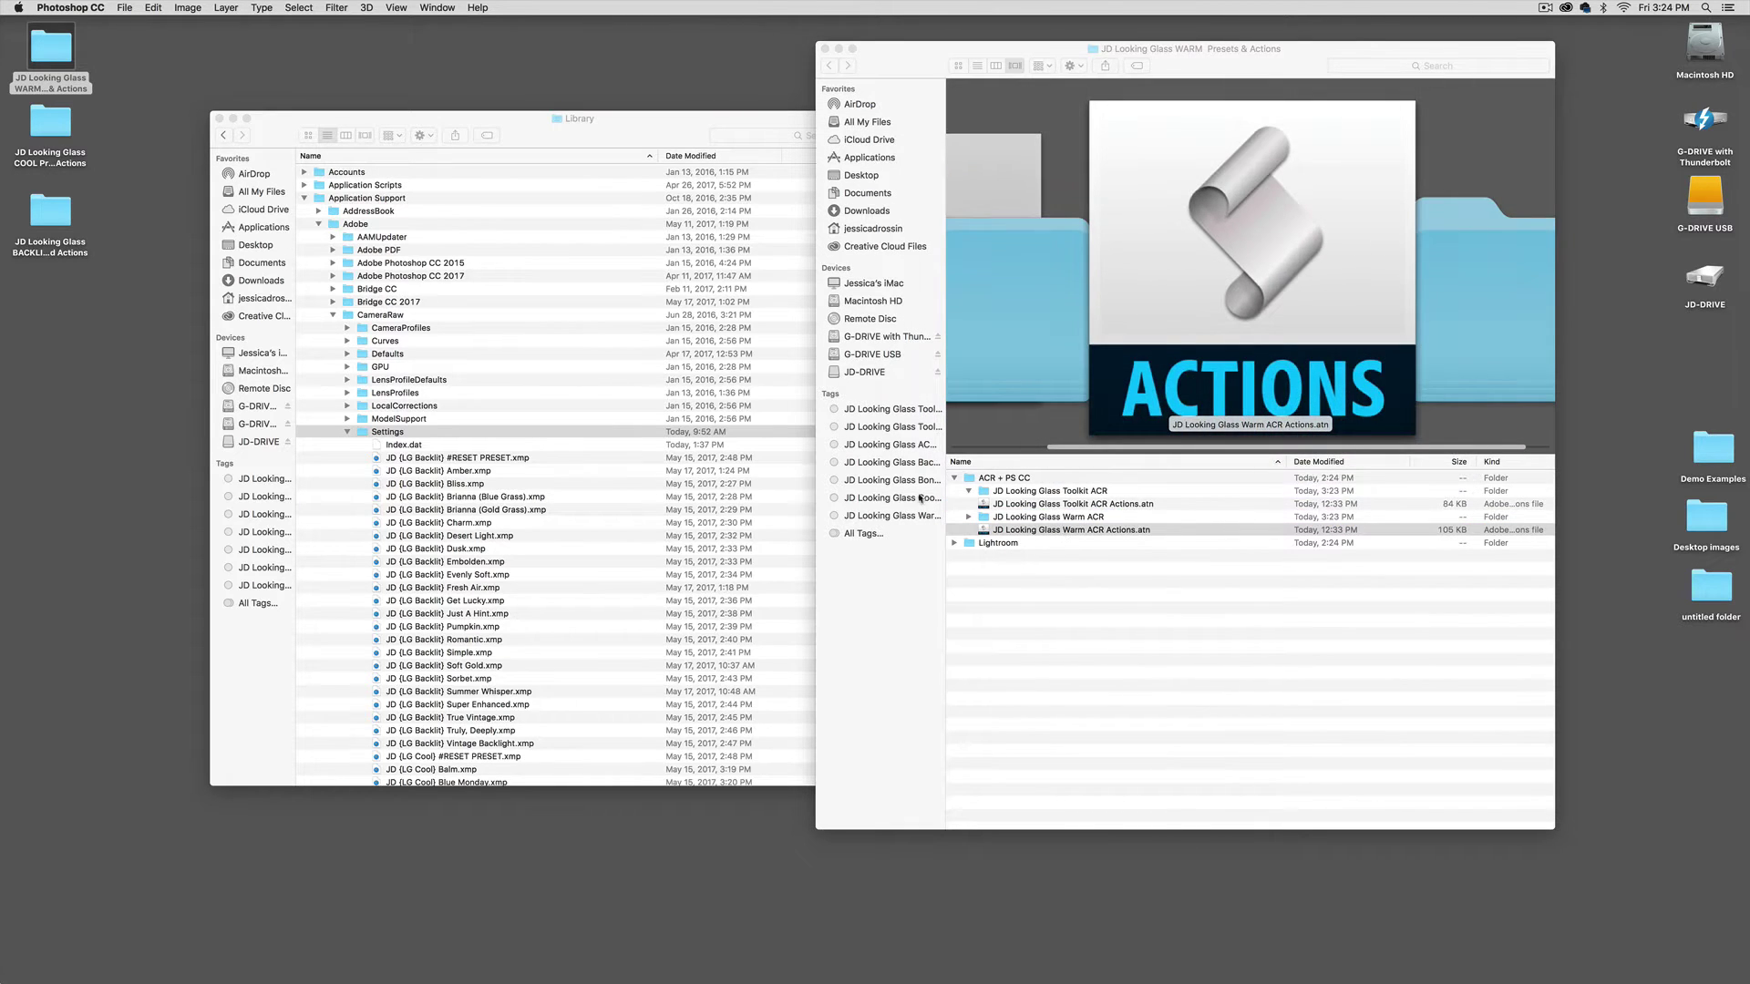
pyautogui.click(826, 50)
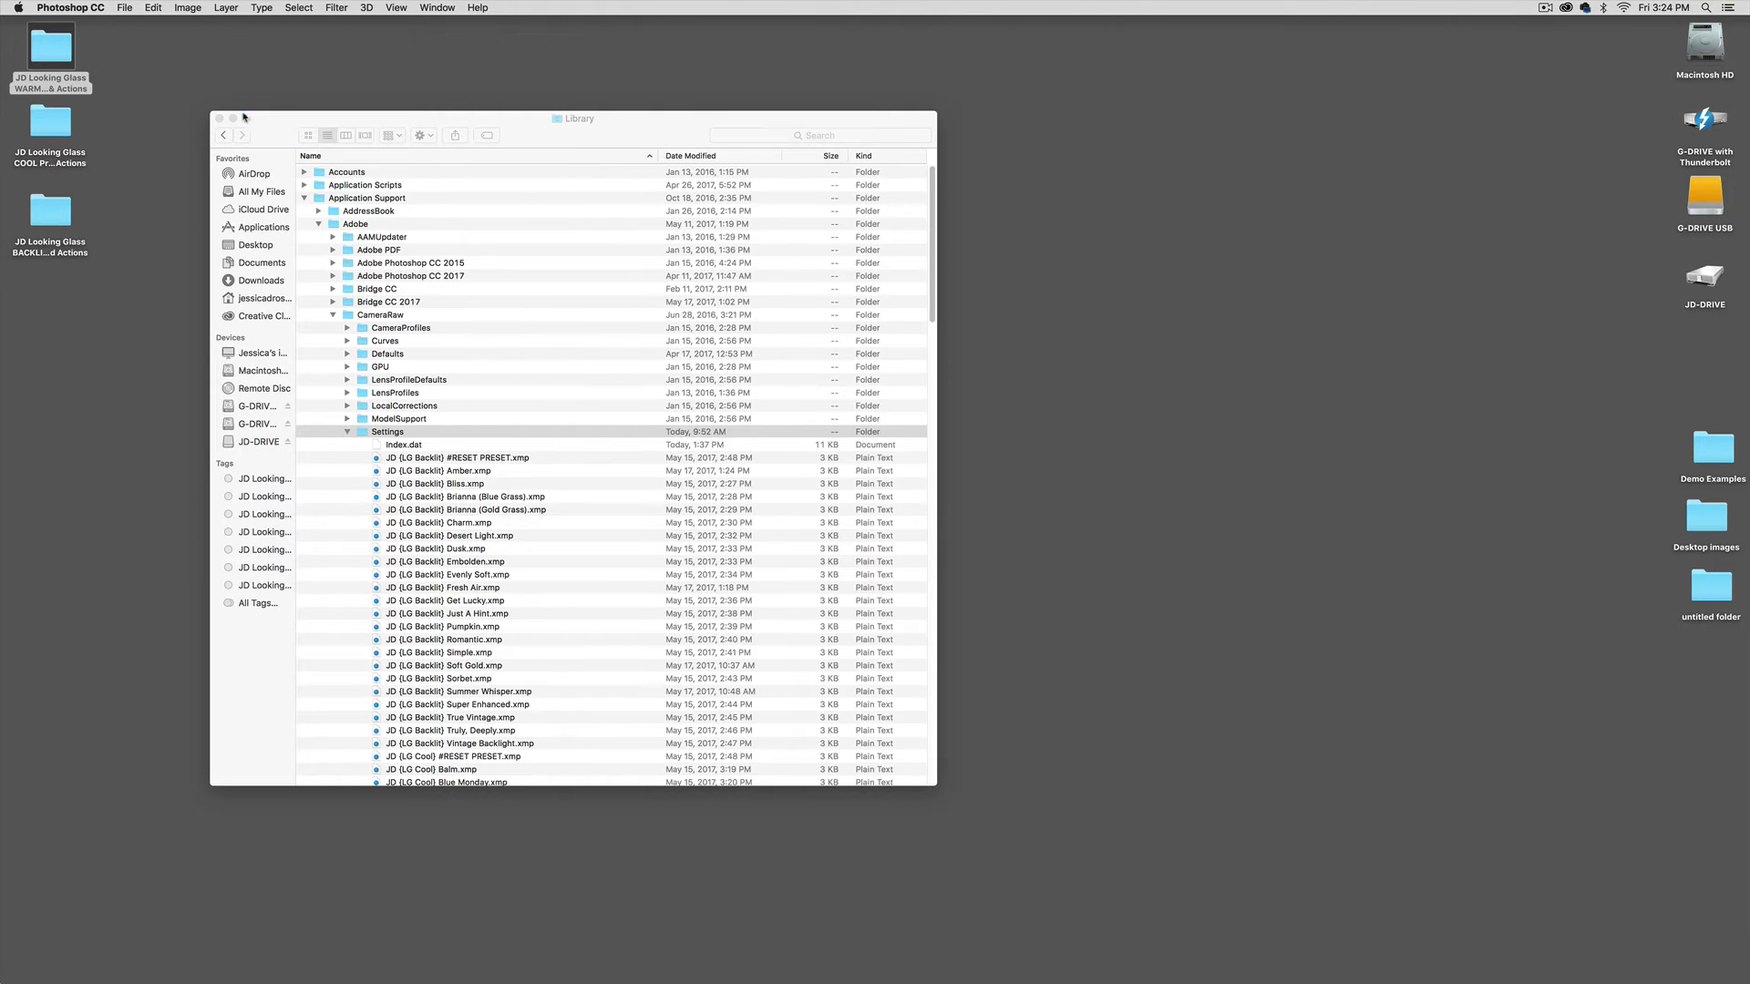
pyautogui.click(218, 119)
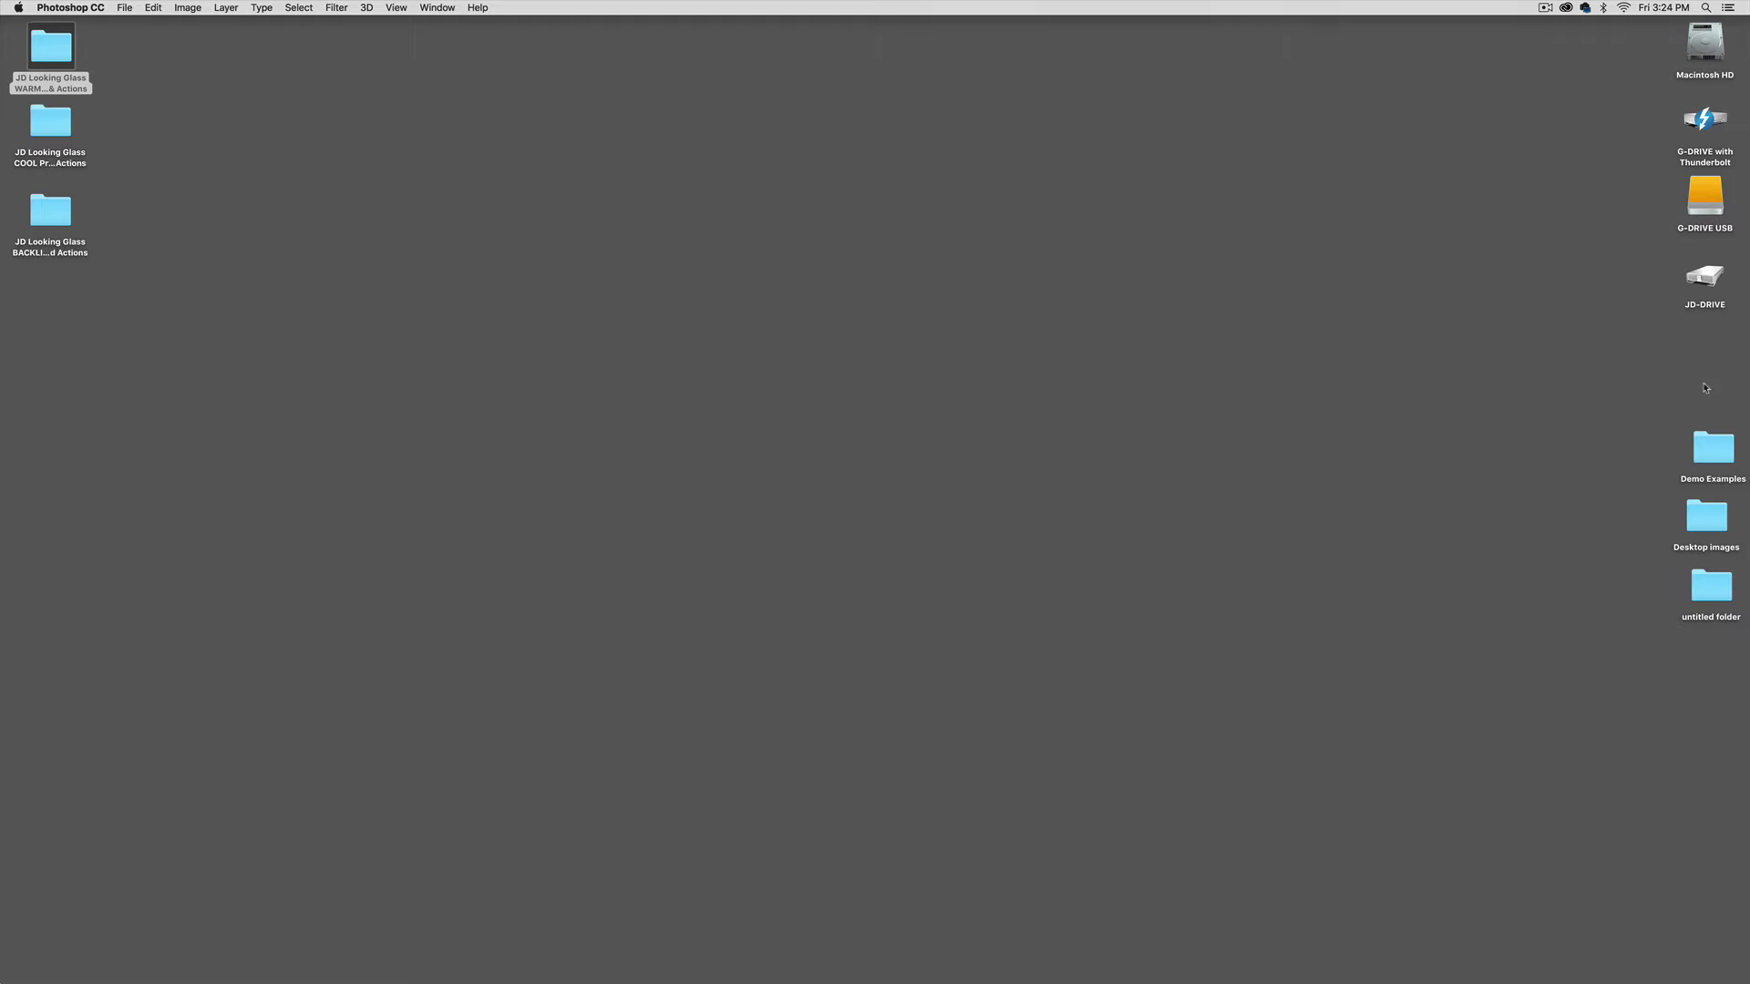
# Open C71A9773.CR2 from the Demo Examples folder in Camera Raw
pyautogui.doubleClick(1712, 446)
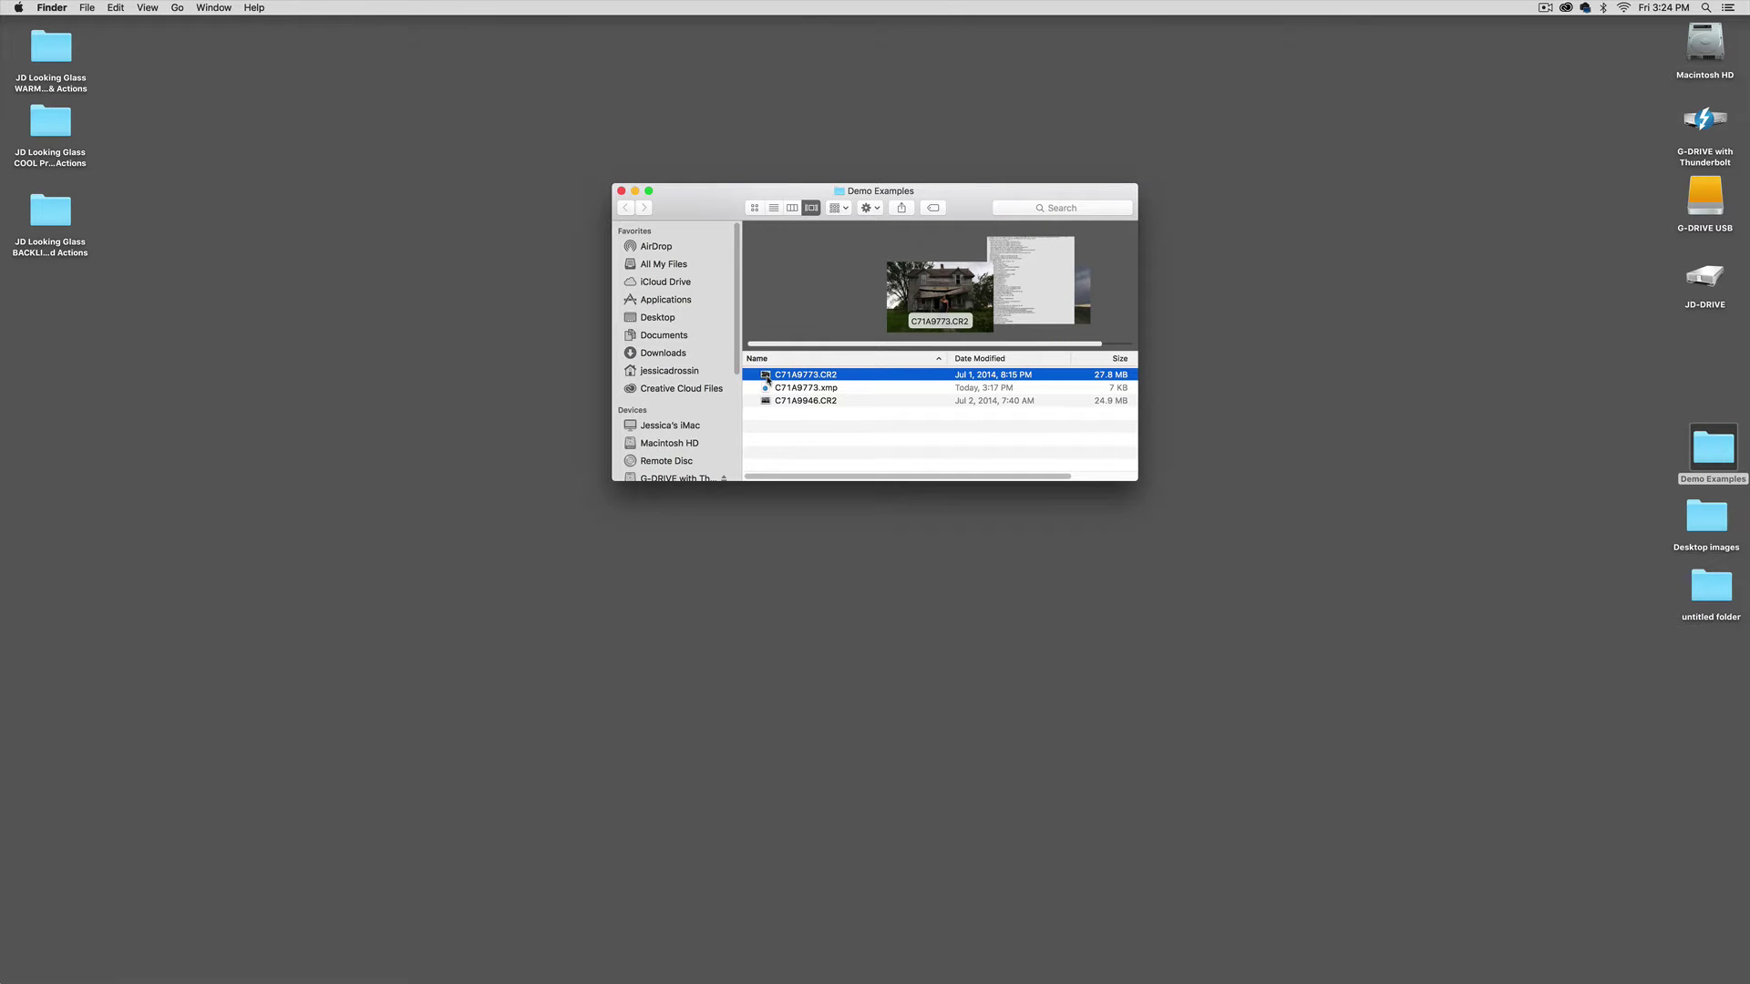
pyautogui.doubleClick(767, 380)
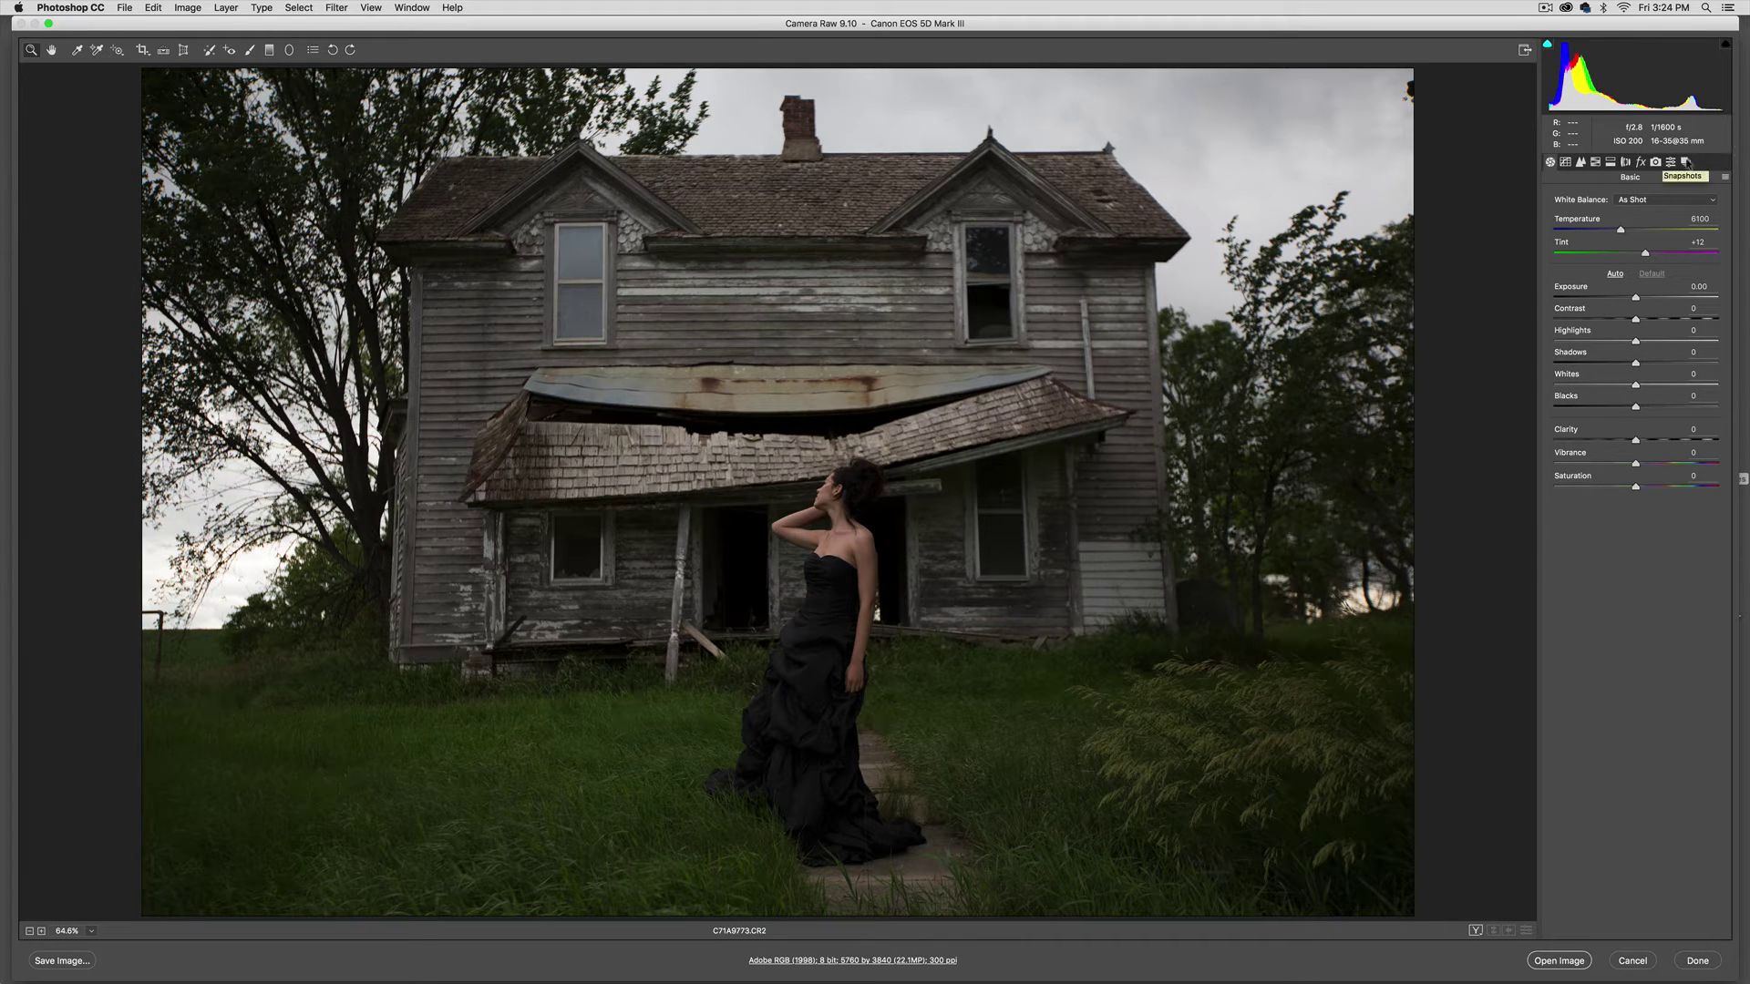
# Try the Soft Gold, Blueberry and 01. Brighten Whites presets on the photo in turn
pyautogui.click(1723, 178)
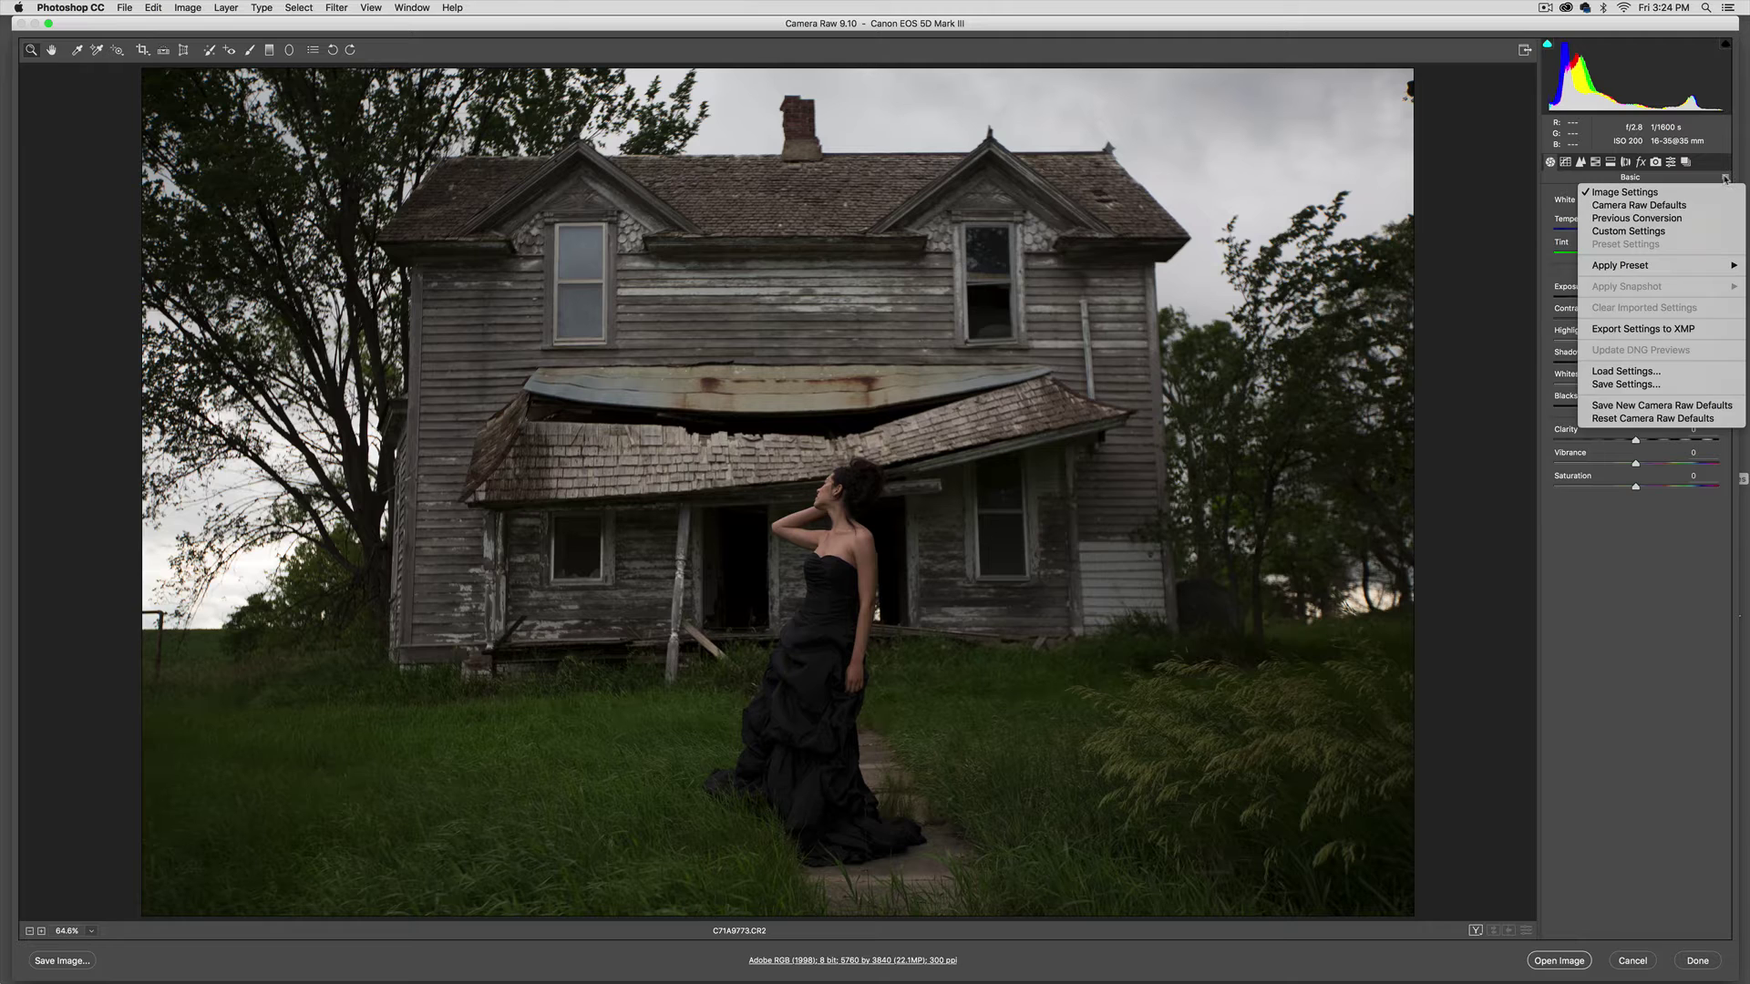
pyautogui.moveTo(1644, 265)
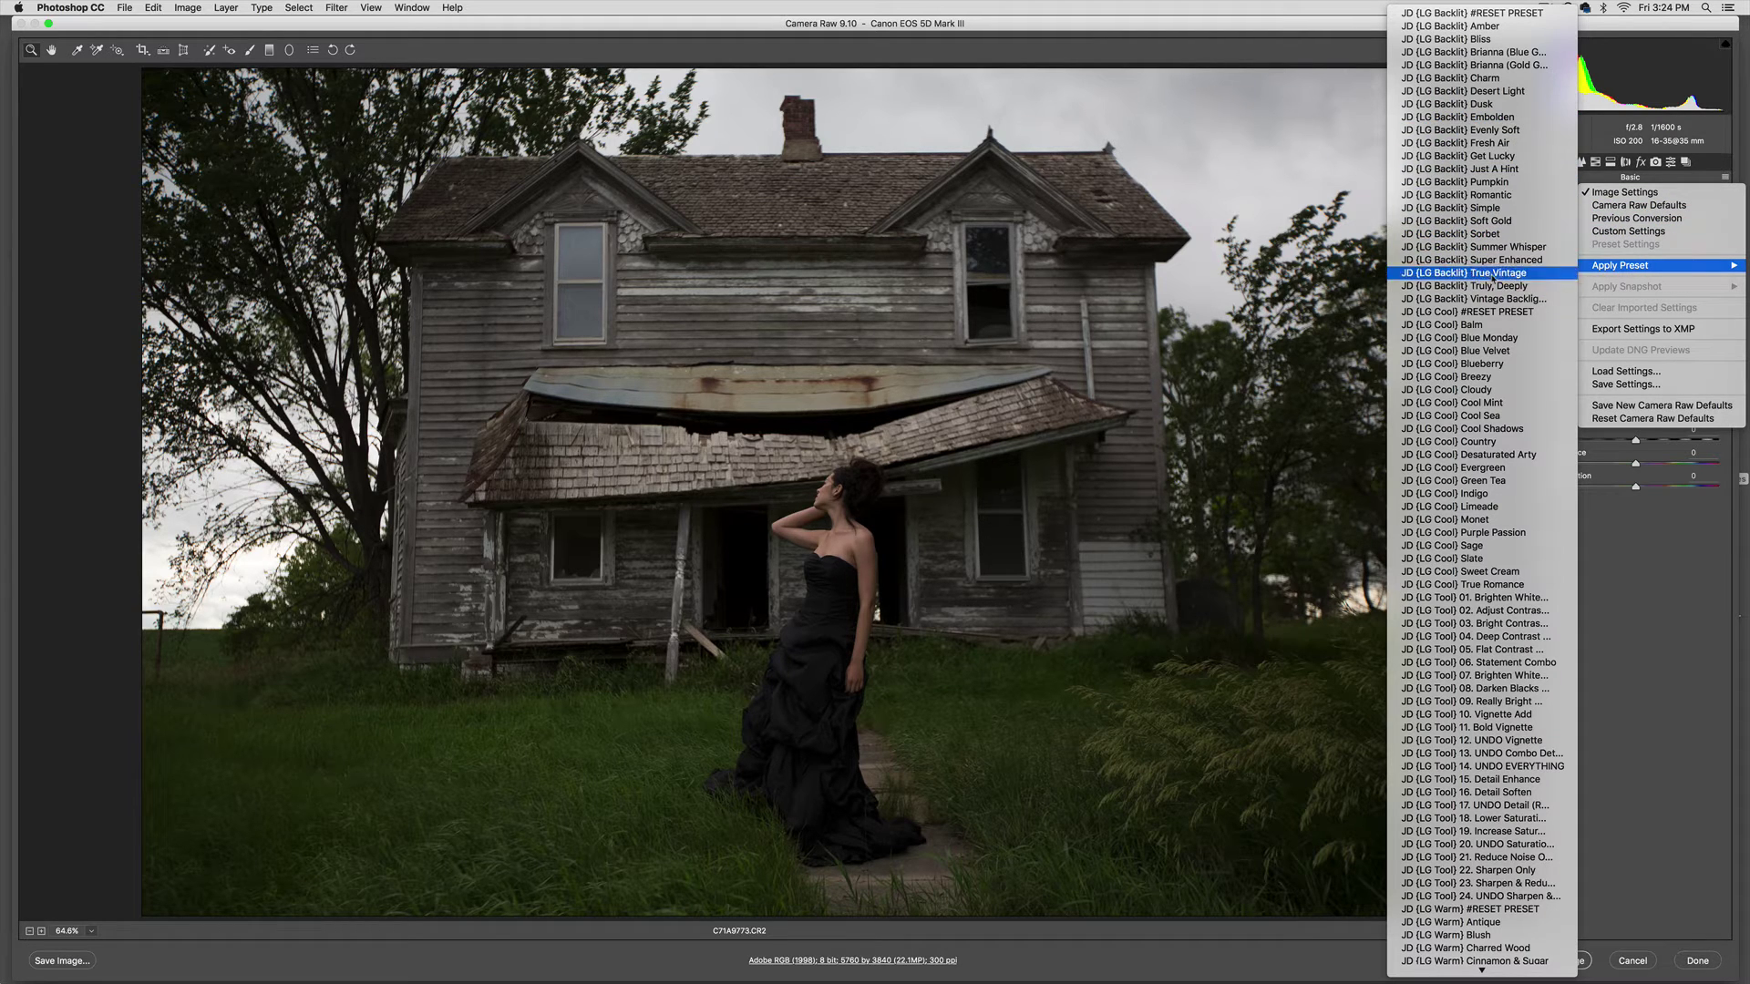
pyautogui.click(1485, 222)
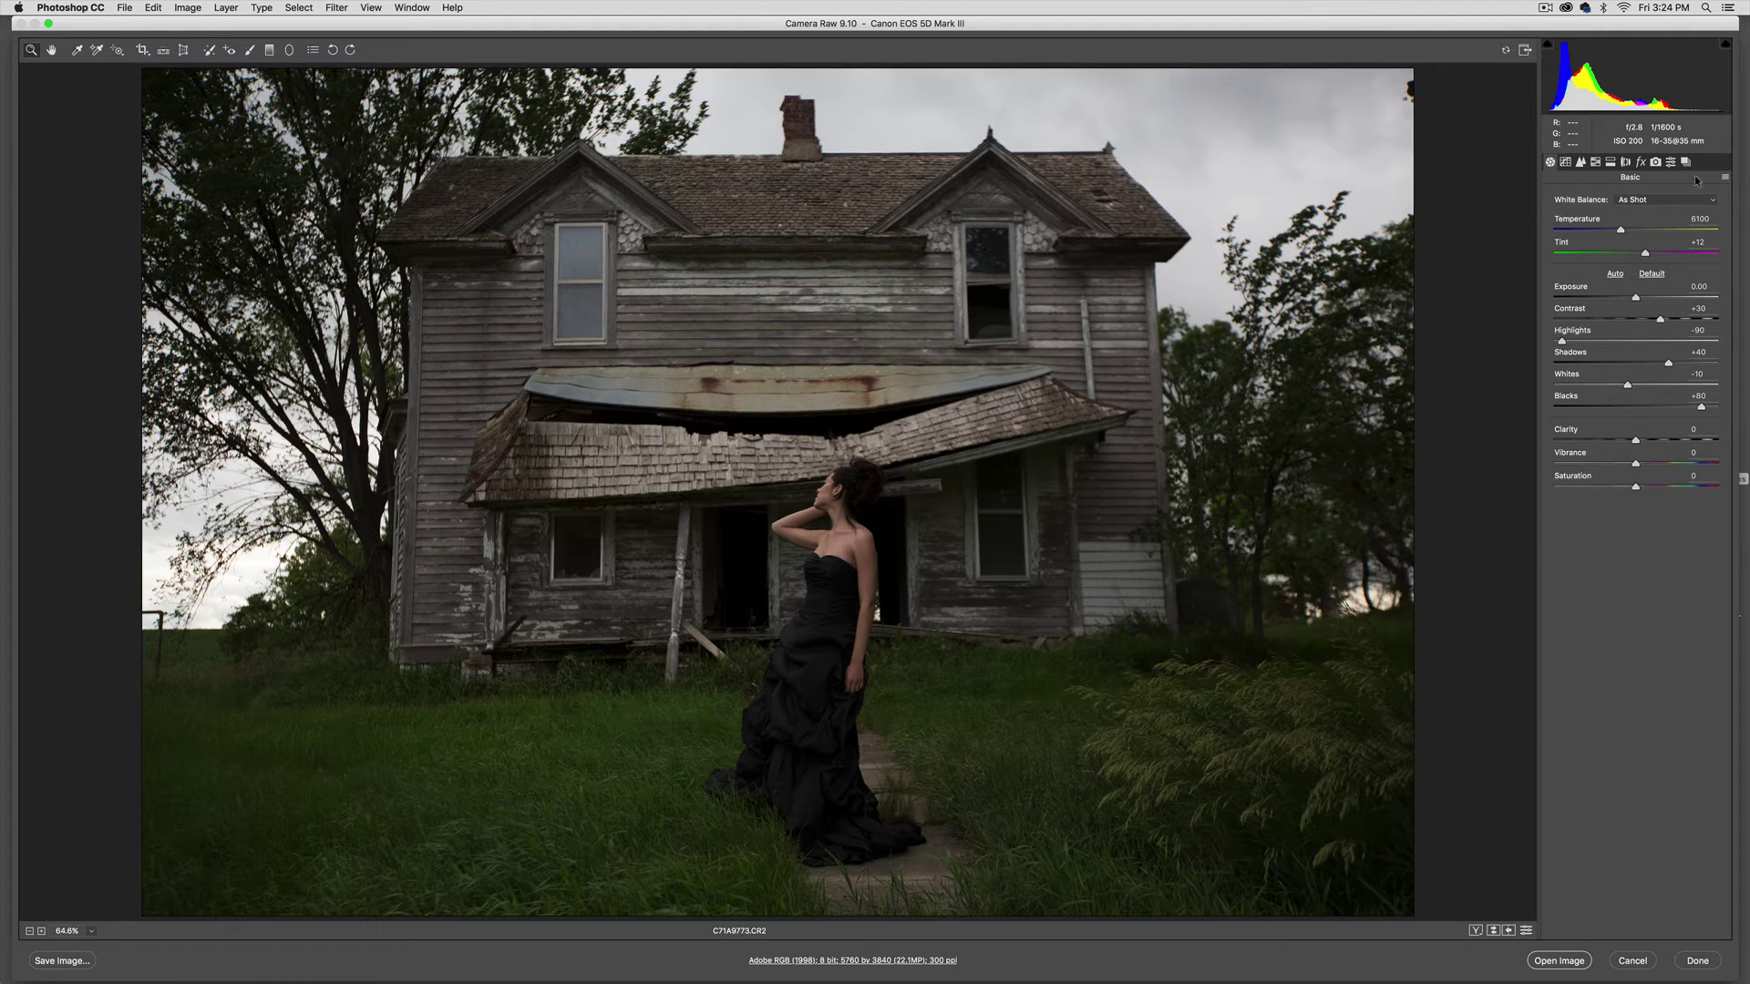
pyautogui.click(1724, 177)
pyautogui.moveTo(1629, 270)
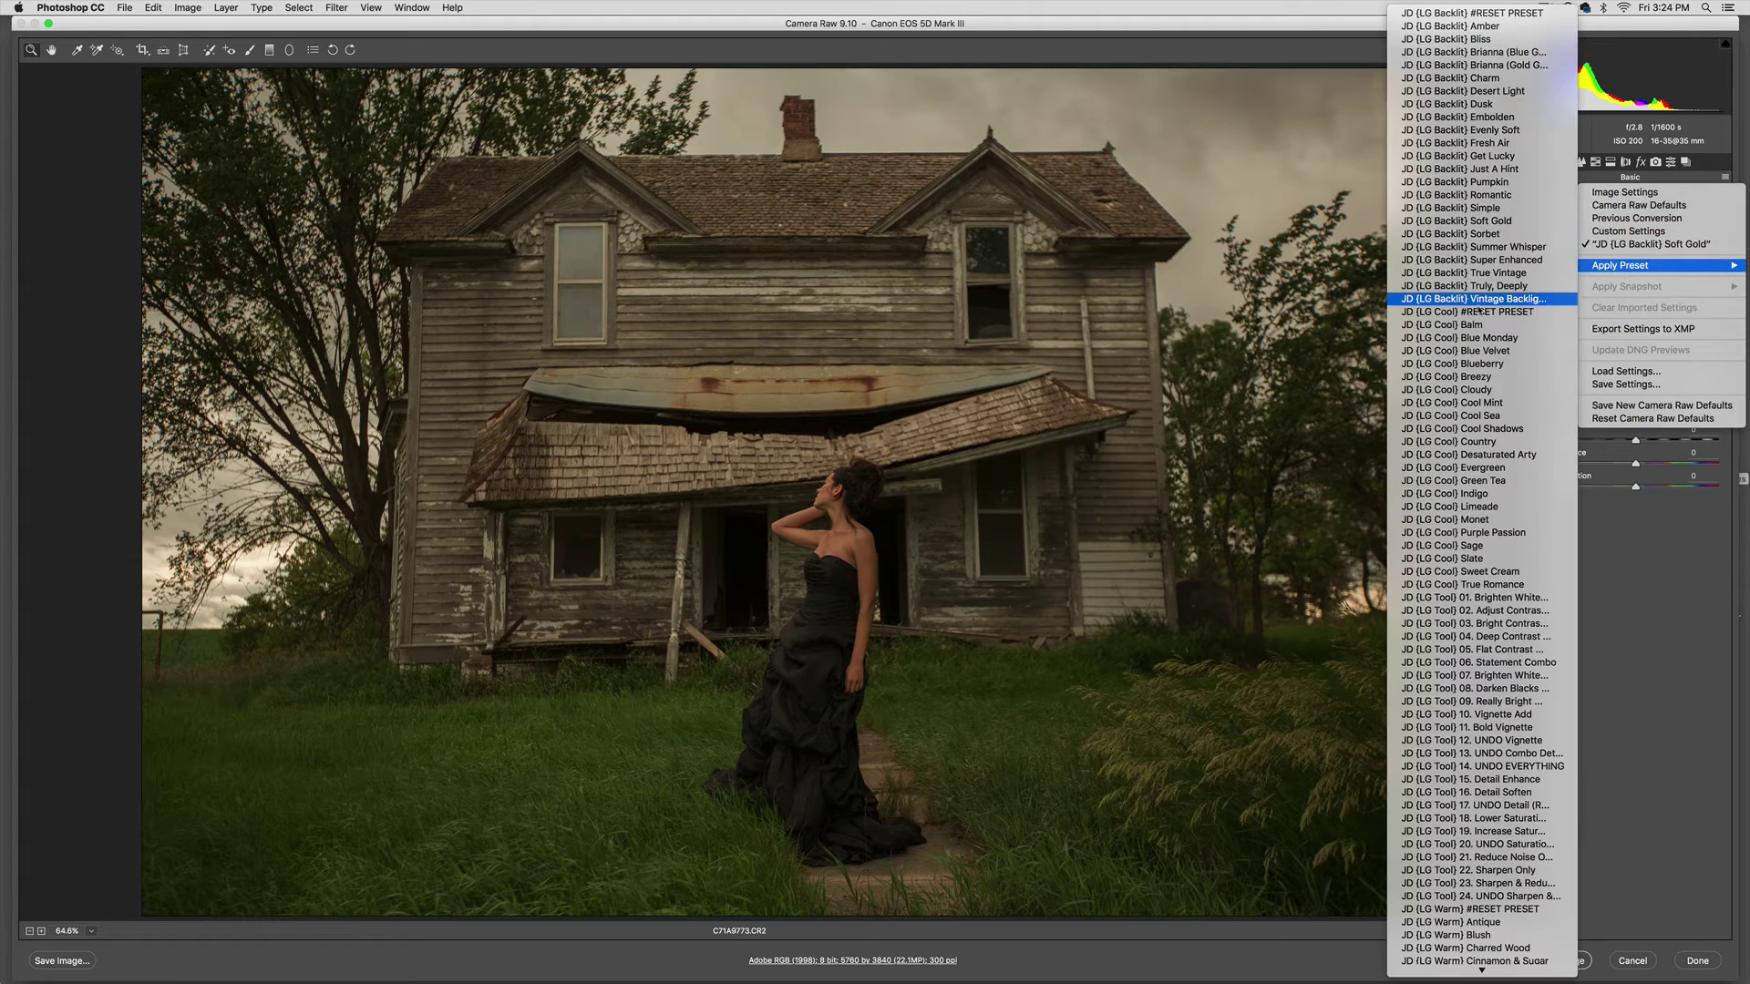
pyautogui.click(1476, 363)
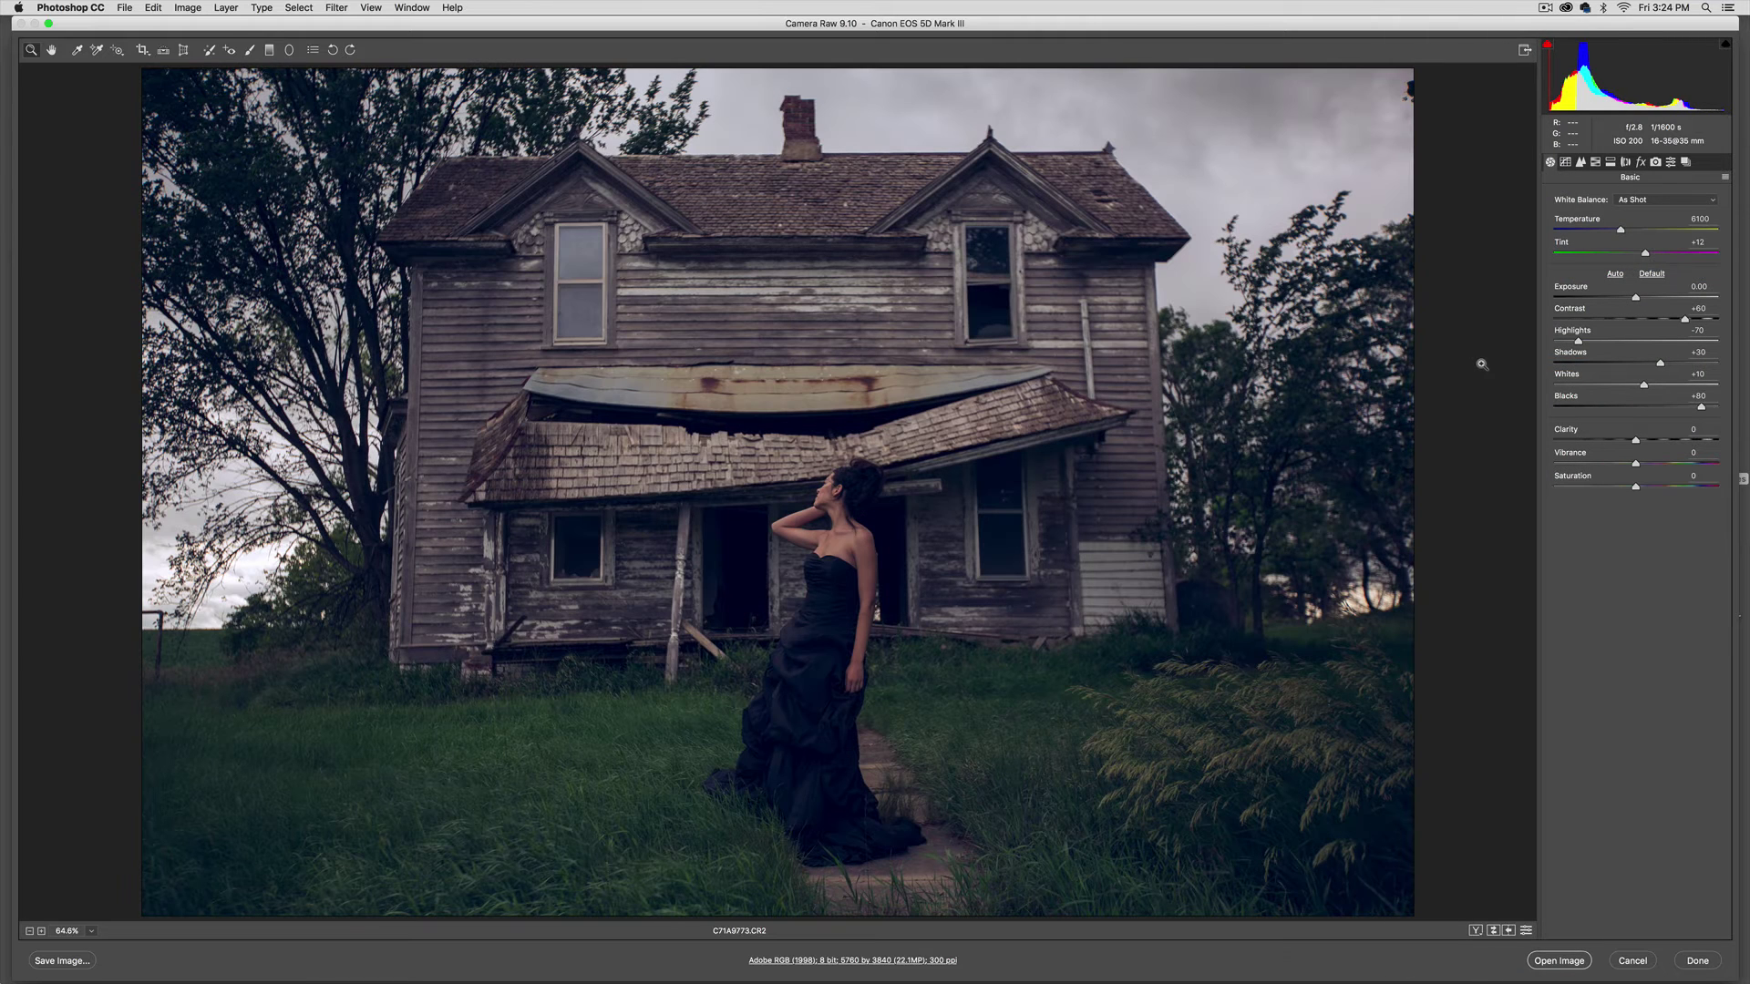
pyautogui.click(1724, 177)
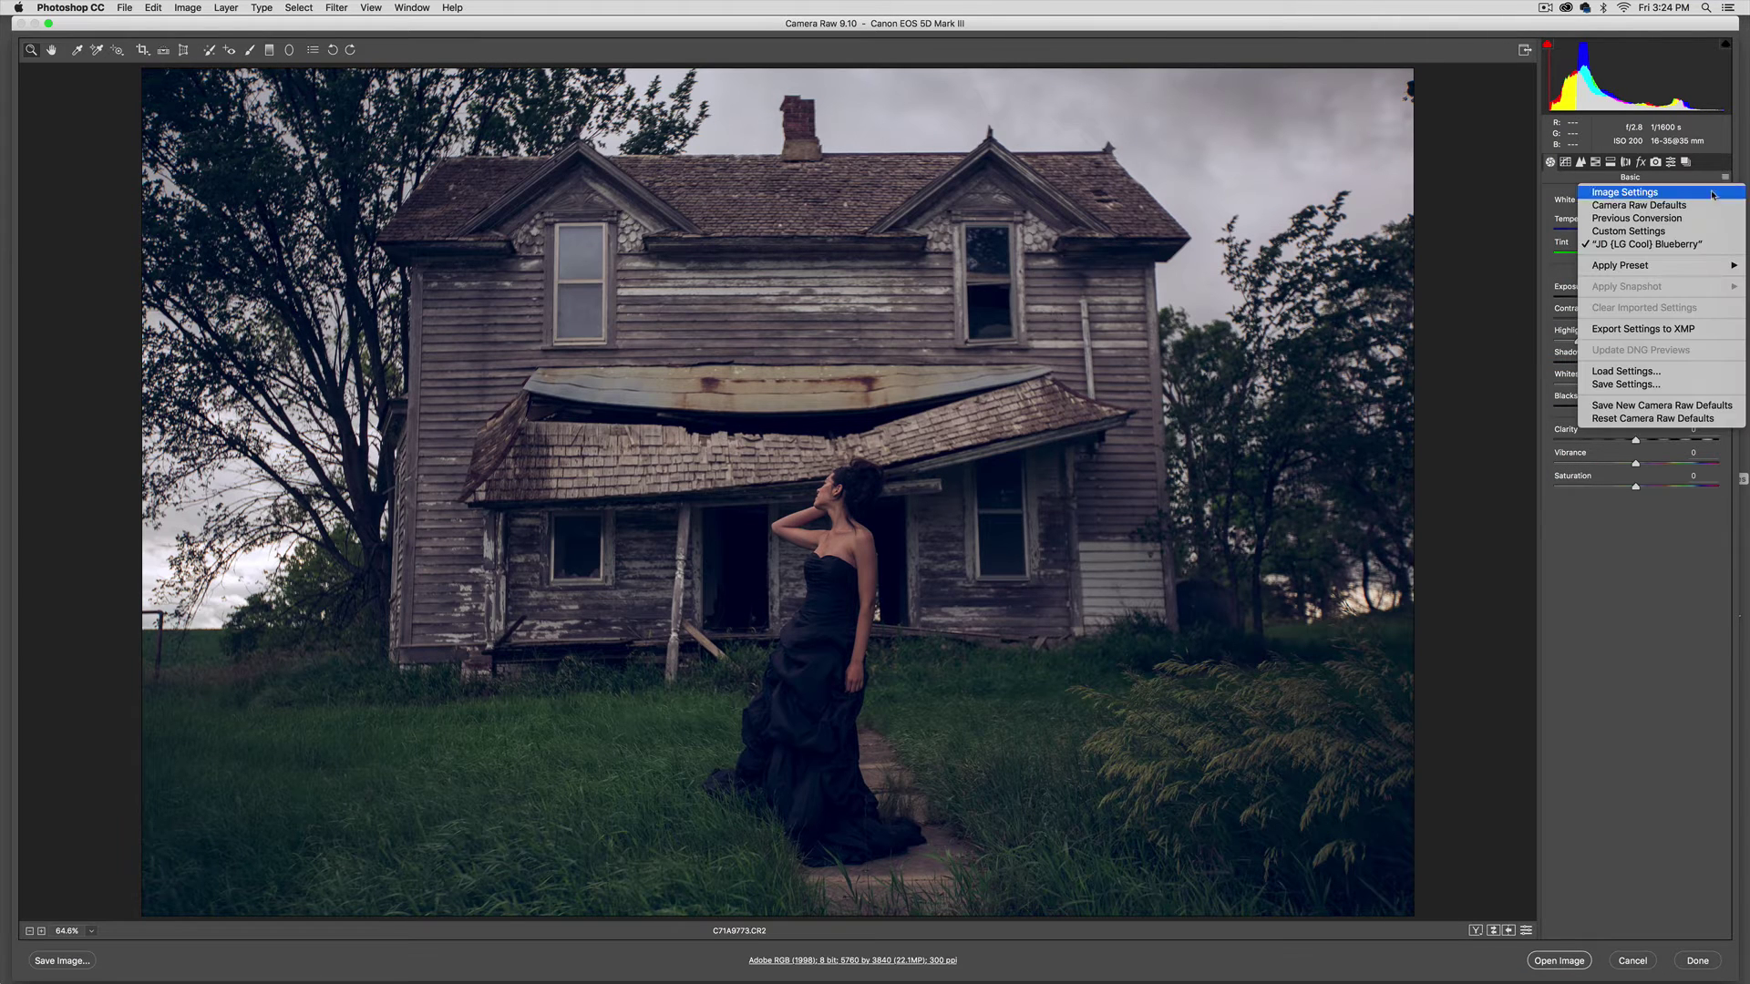
pyautogui.moveTo(1663, 266)
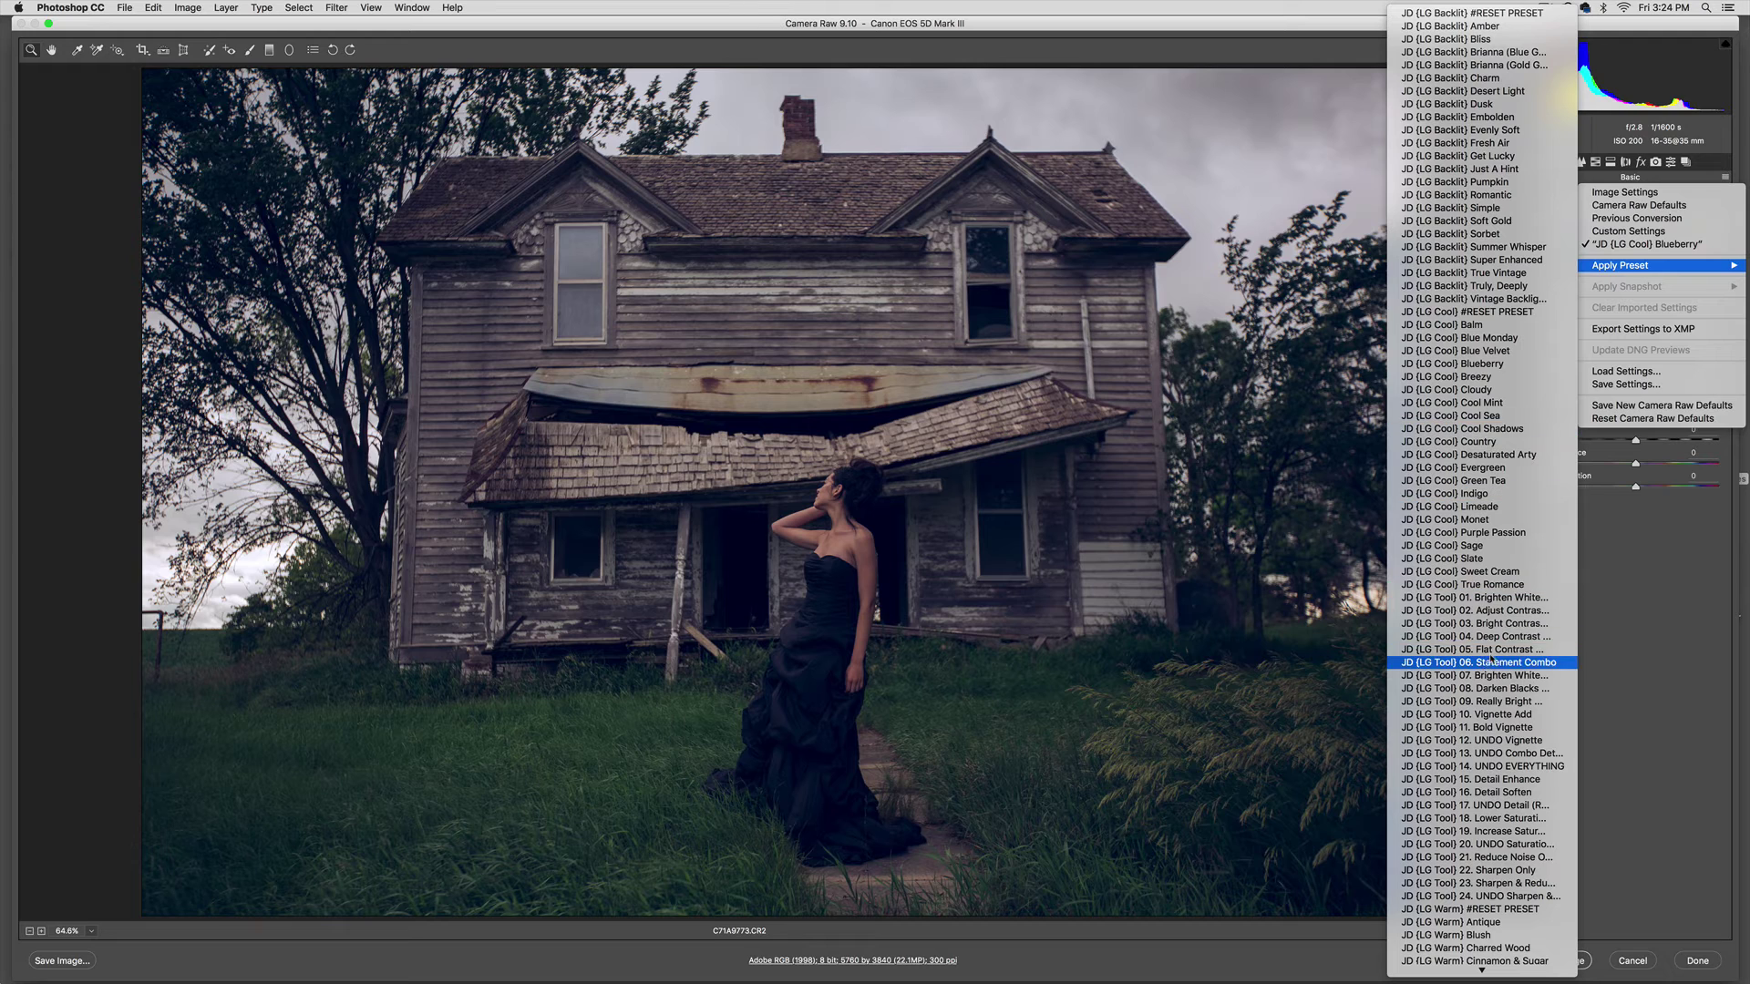
pyautogui.click(1494, 600)
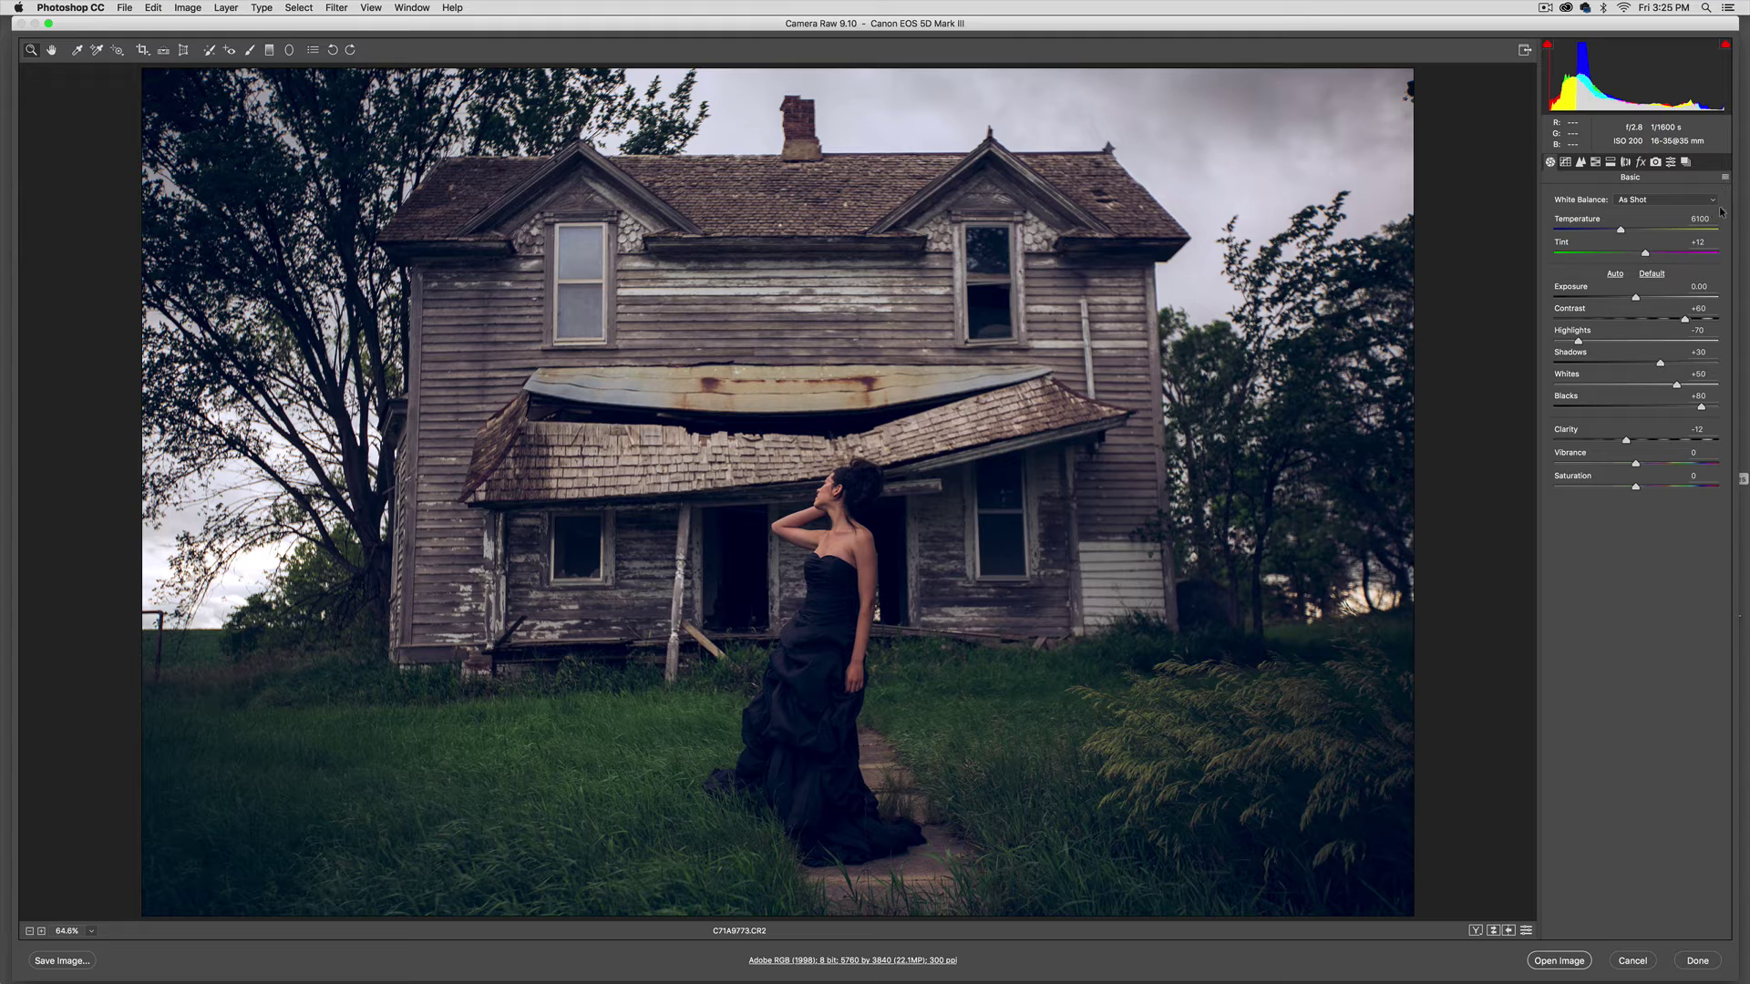
# Reset all adjustments with 14. UNDO EVERYTHING and open the image in Photoshop
pyautogui.click(1724, 177)
pyautogui.moveTo(1605, 265)
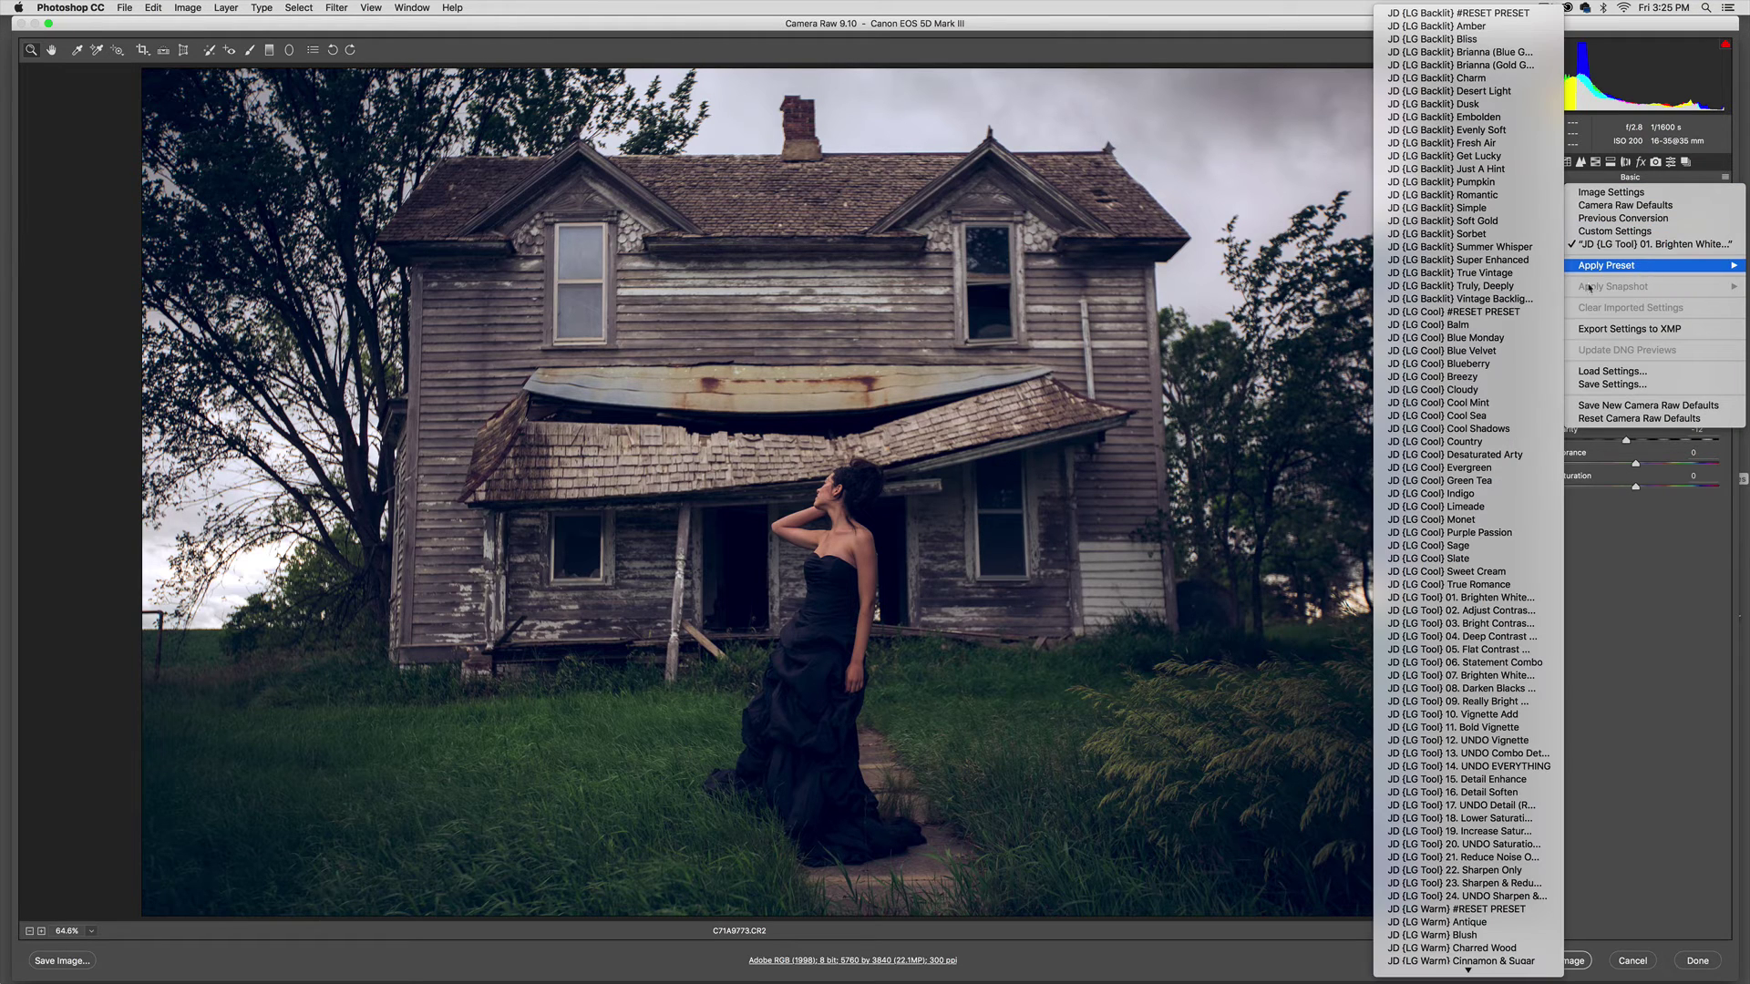
pyautogui.click(1454, 768)
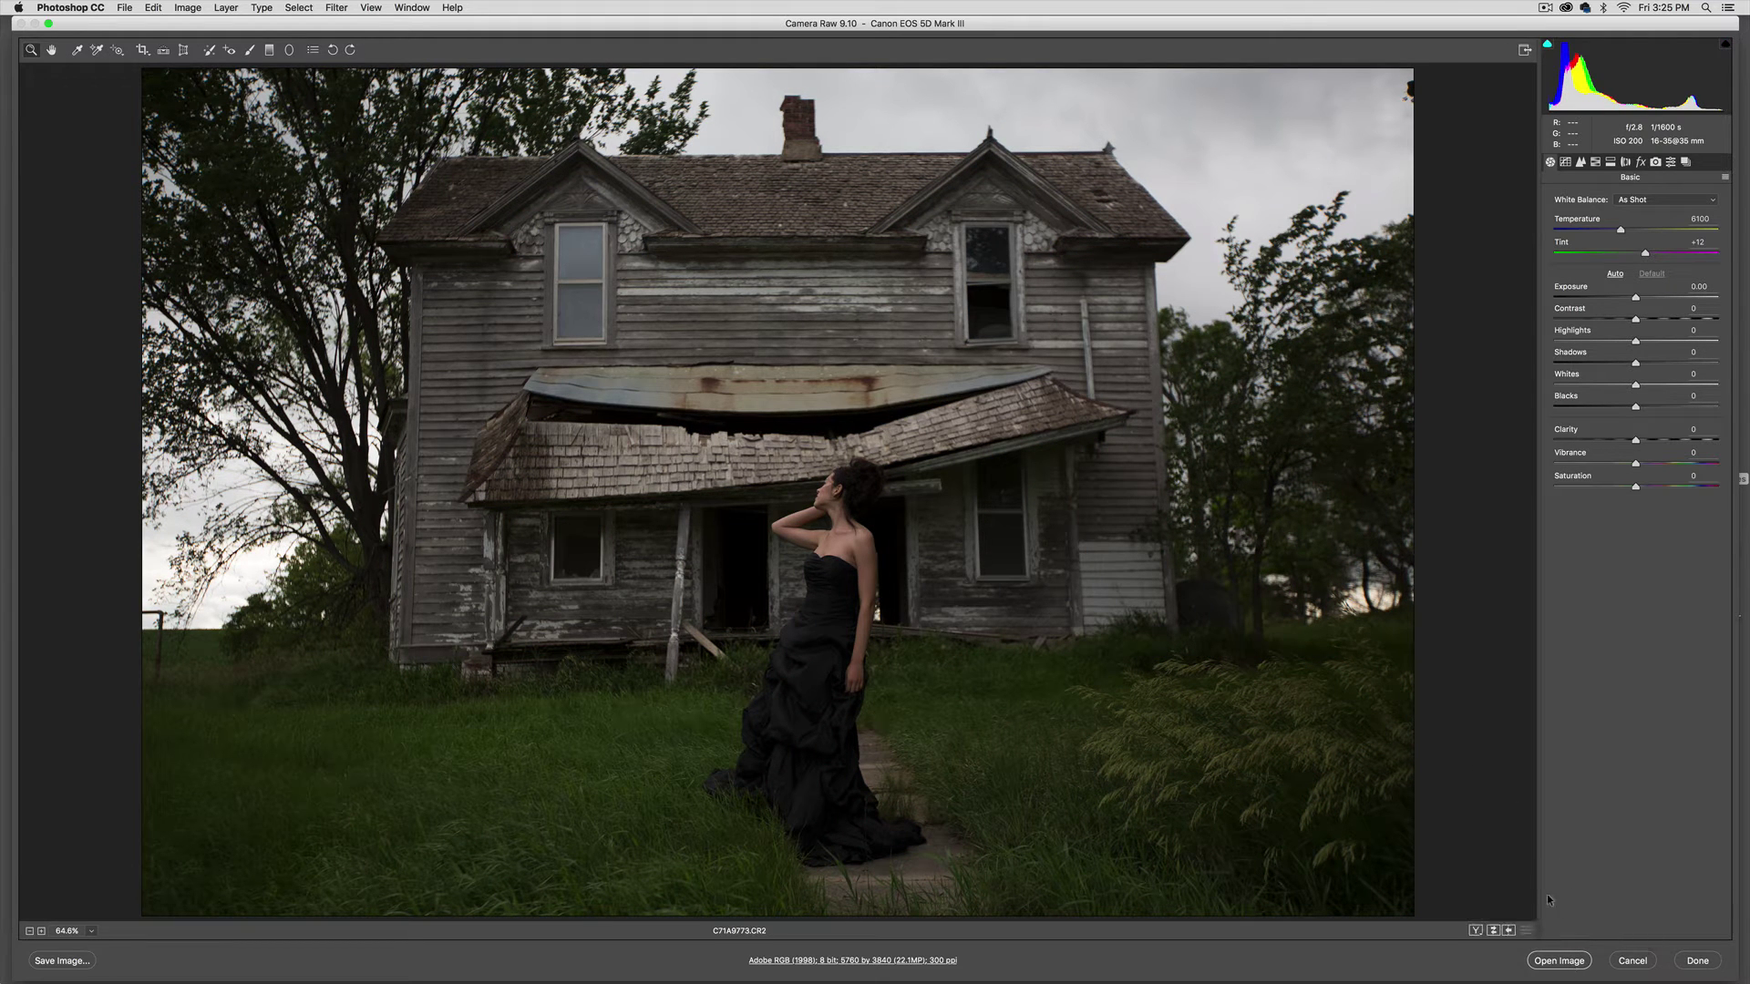
pyautogui.click(1568, 961)
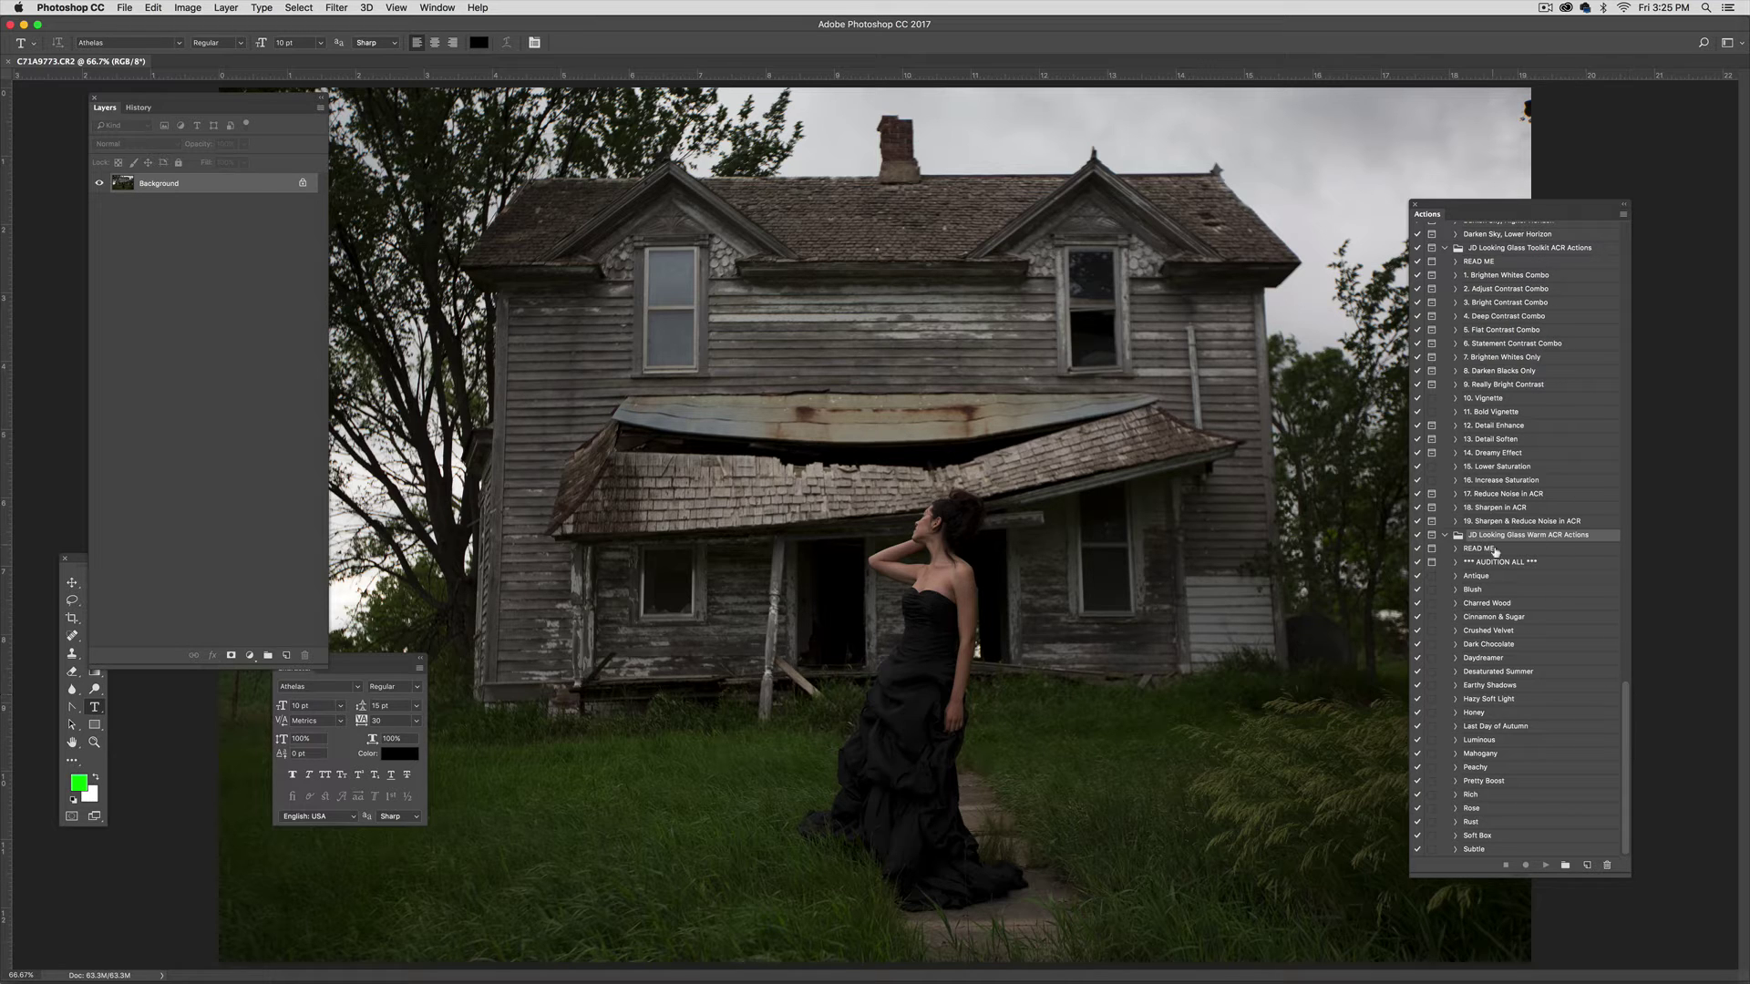
# Play the Balm action to add a masked Balm (LG Cool) layer
pyautogui.moveTo(1625, 720); pyautogui.dragTo(1610, 508)
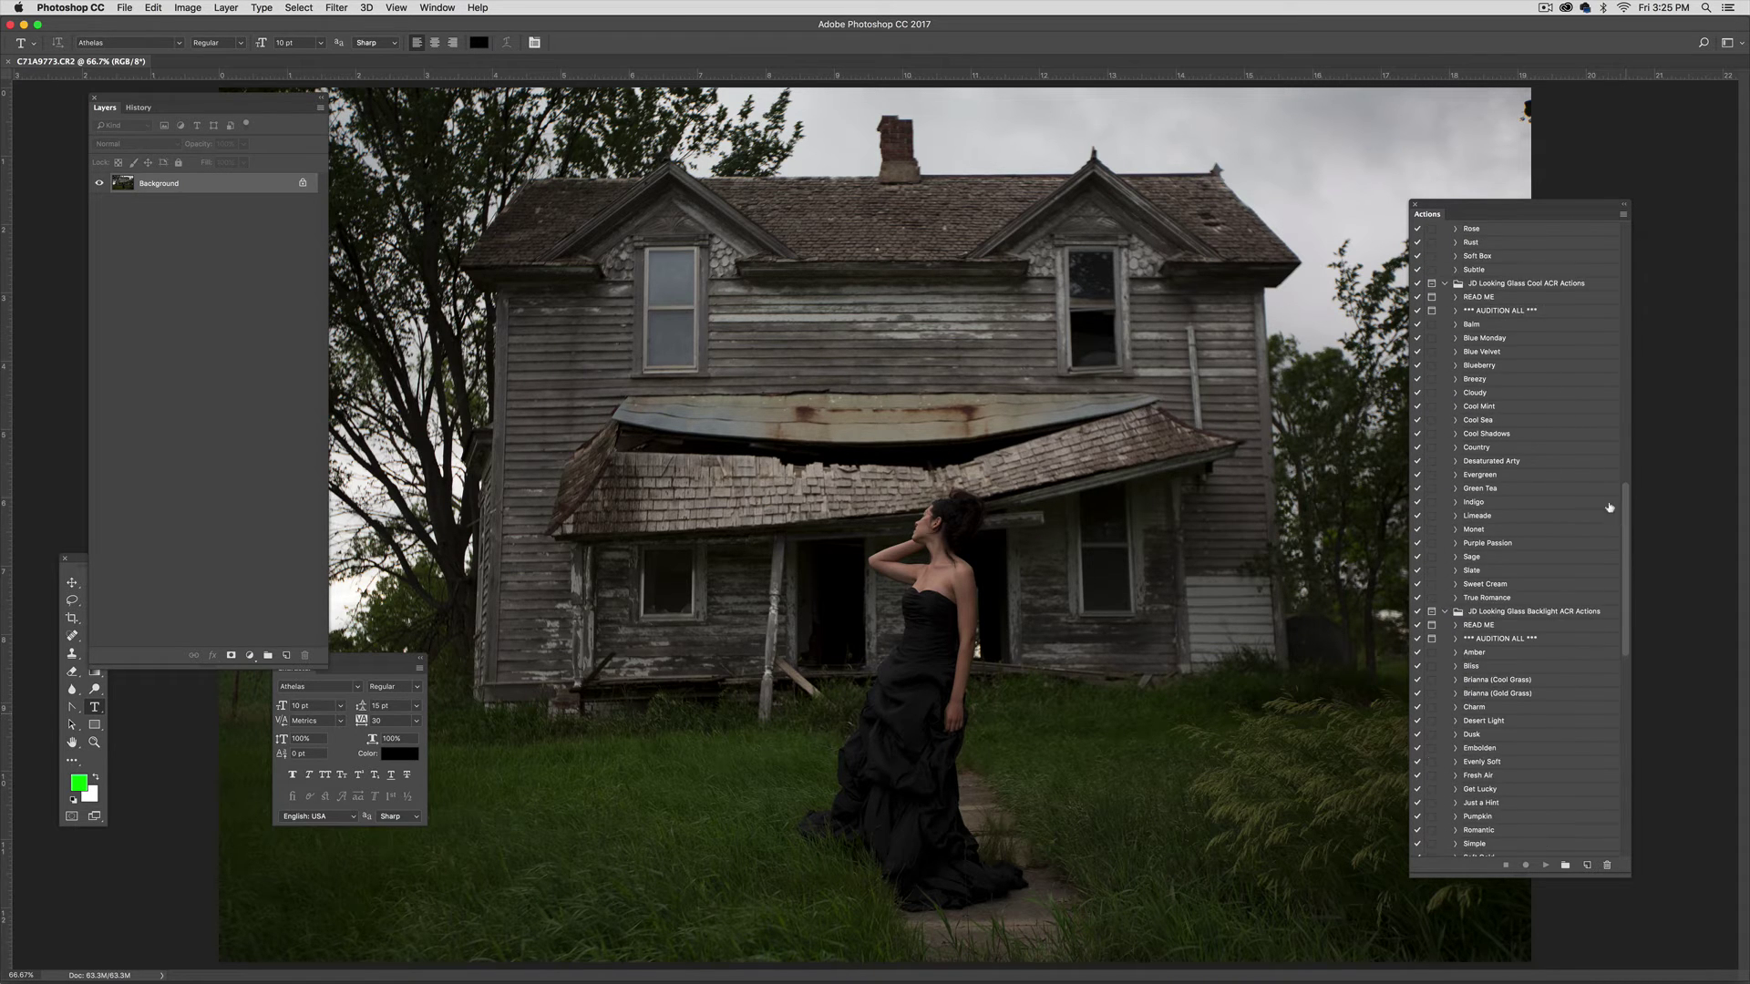
pyautogui.click(1503, 325)
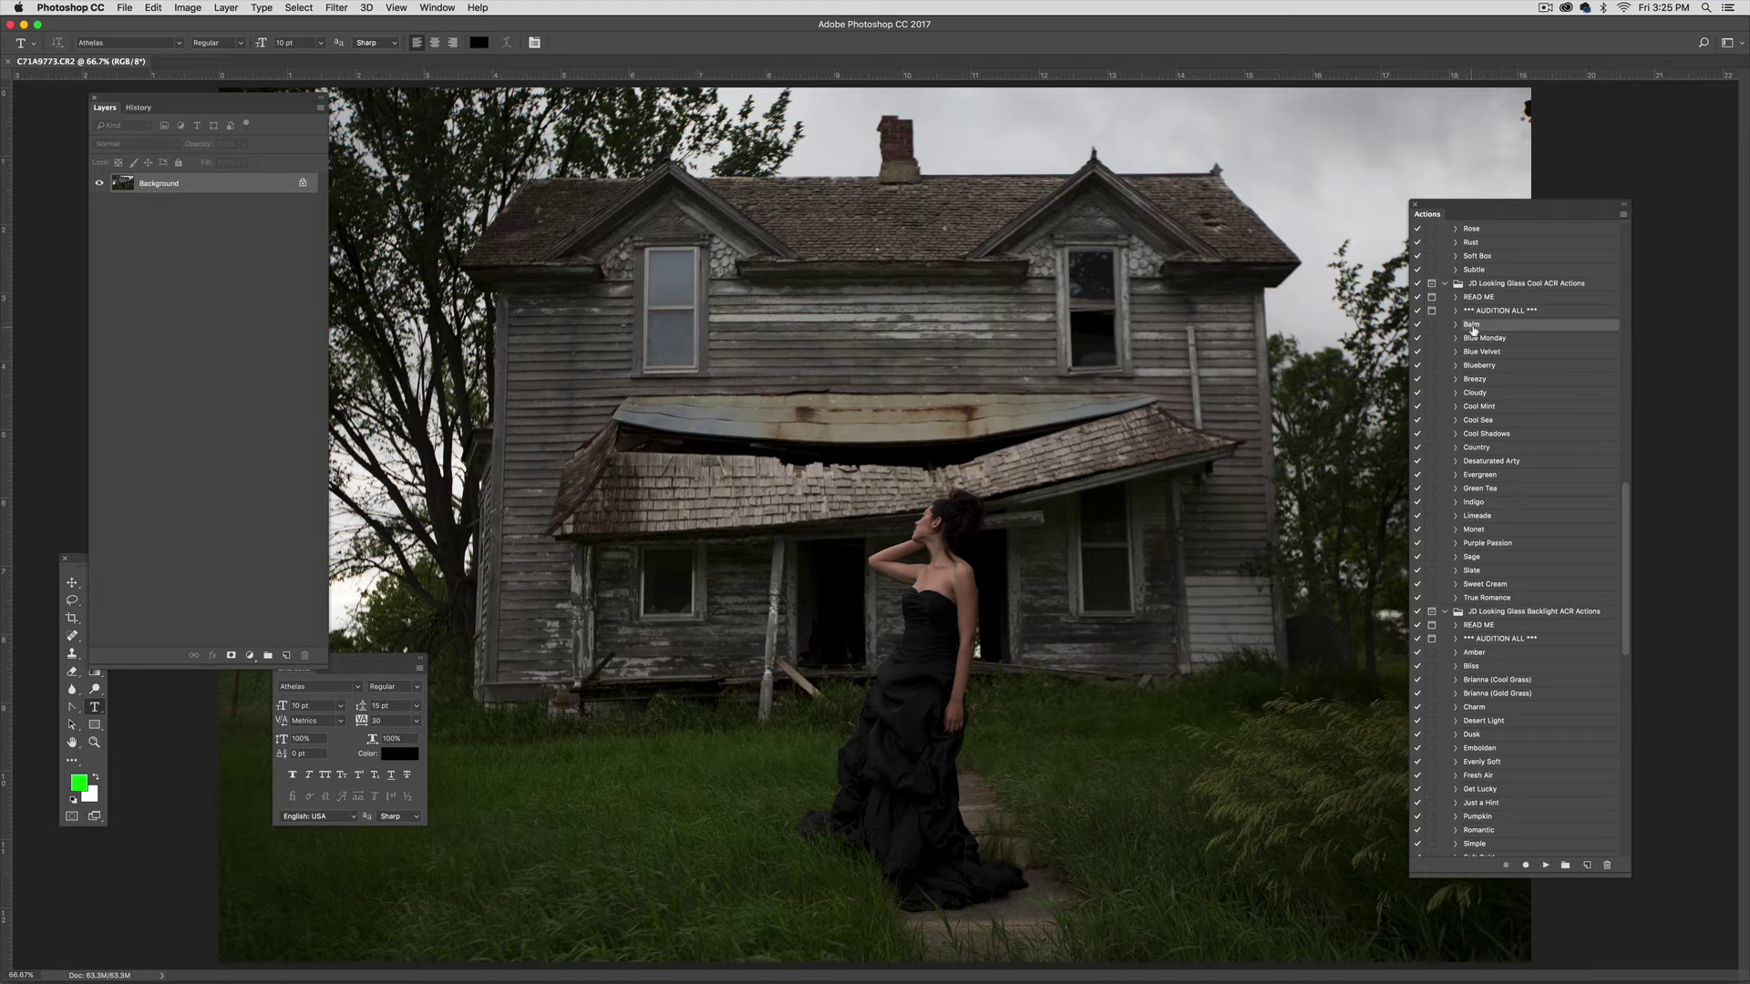
pyautogui.click(1545, 865)
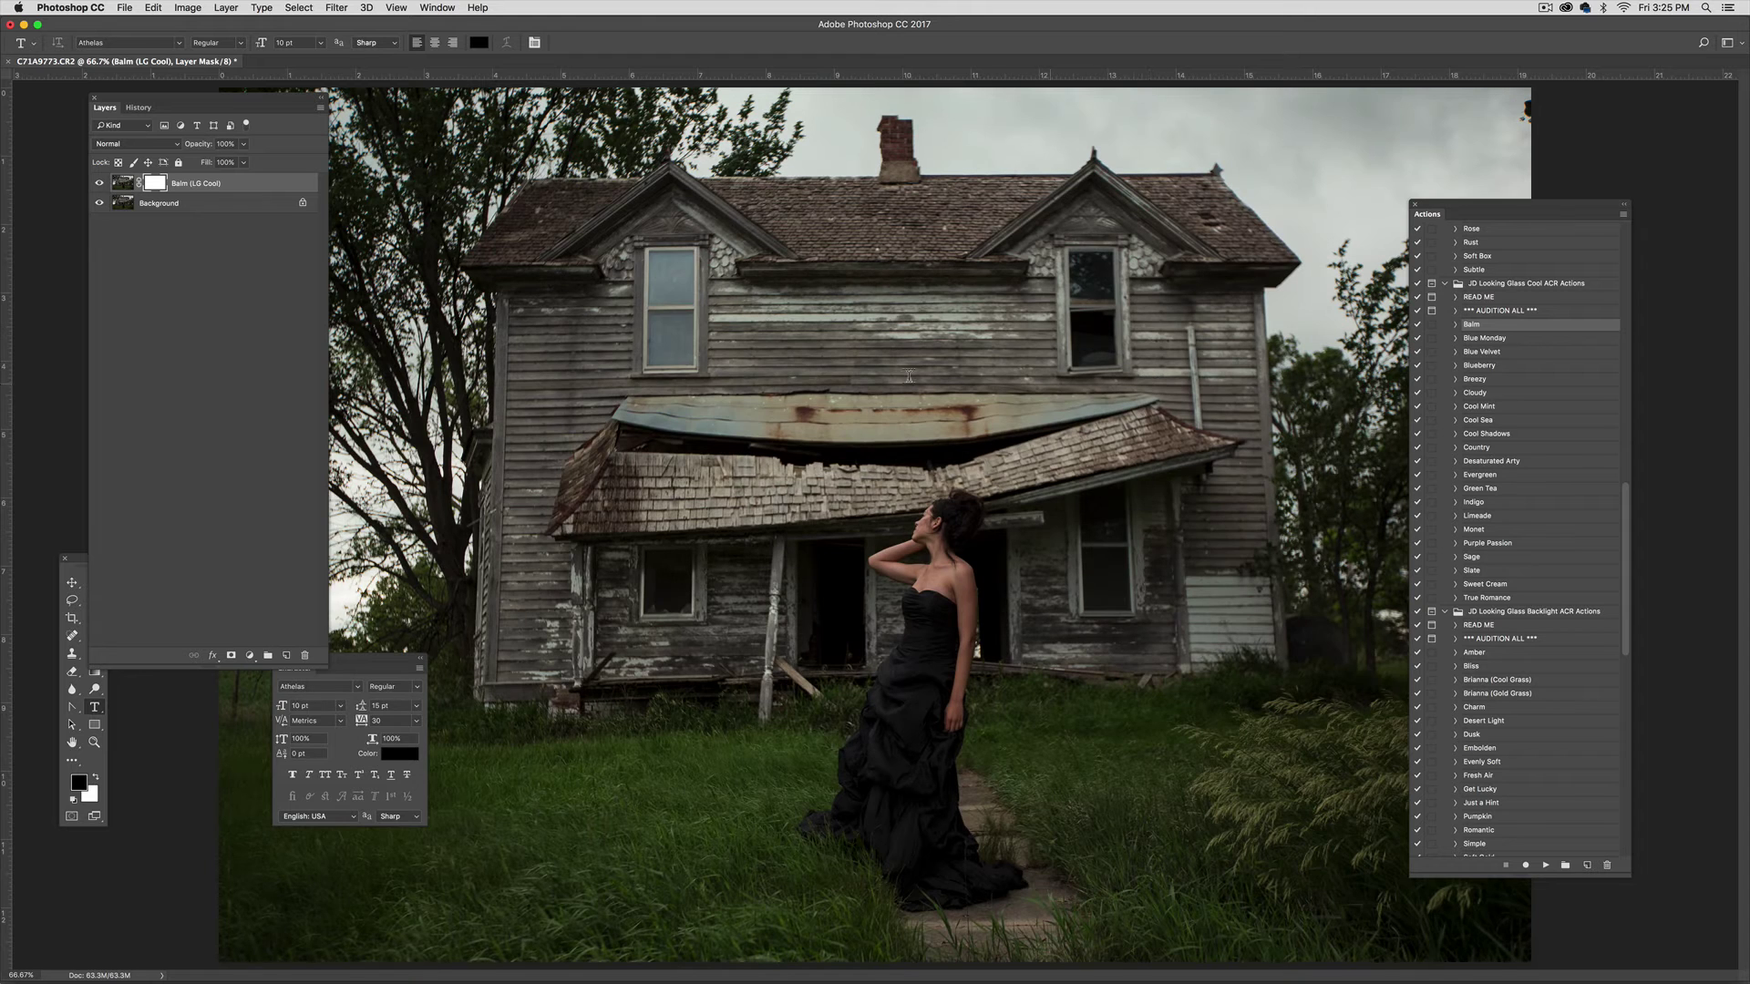
# Toggle the Balm (LG Cool) layer against the original, try its opacity, and select the Brush tool
pyautogui.click(99, 183)
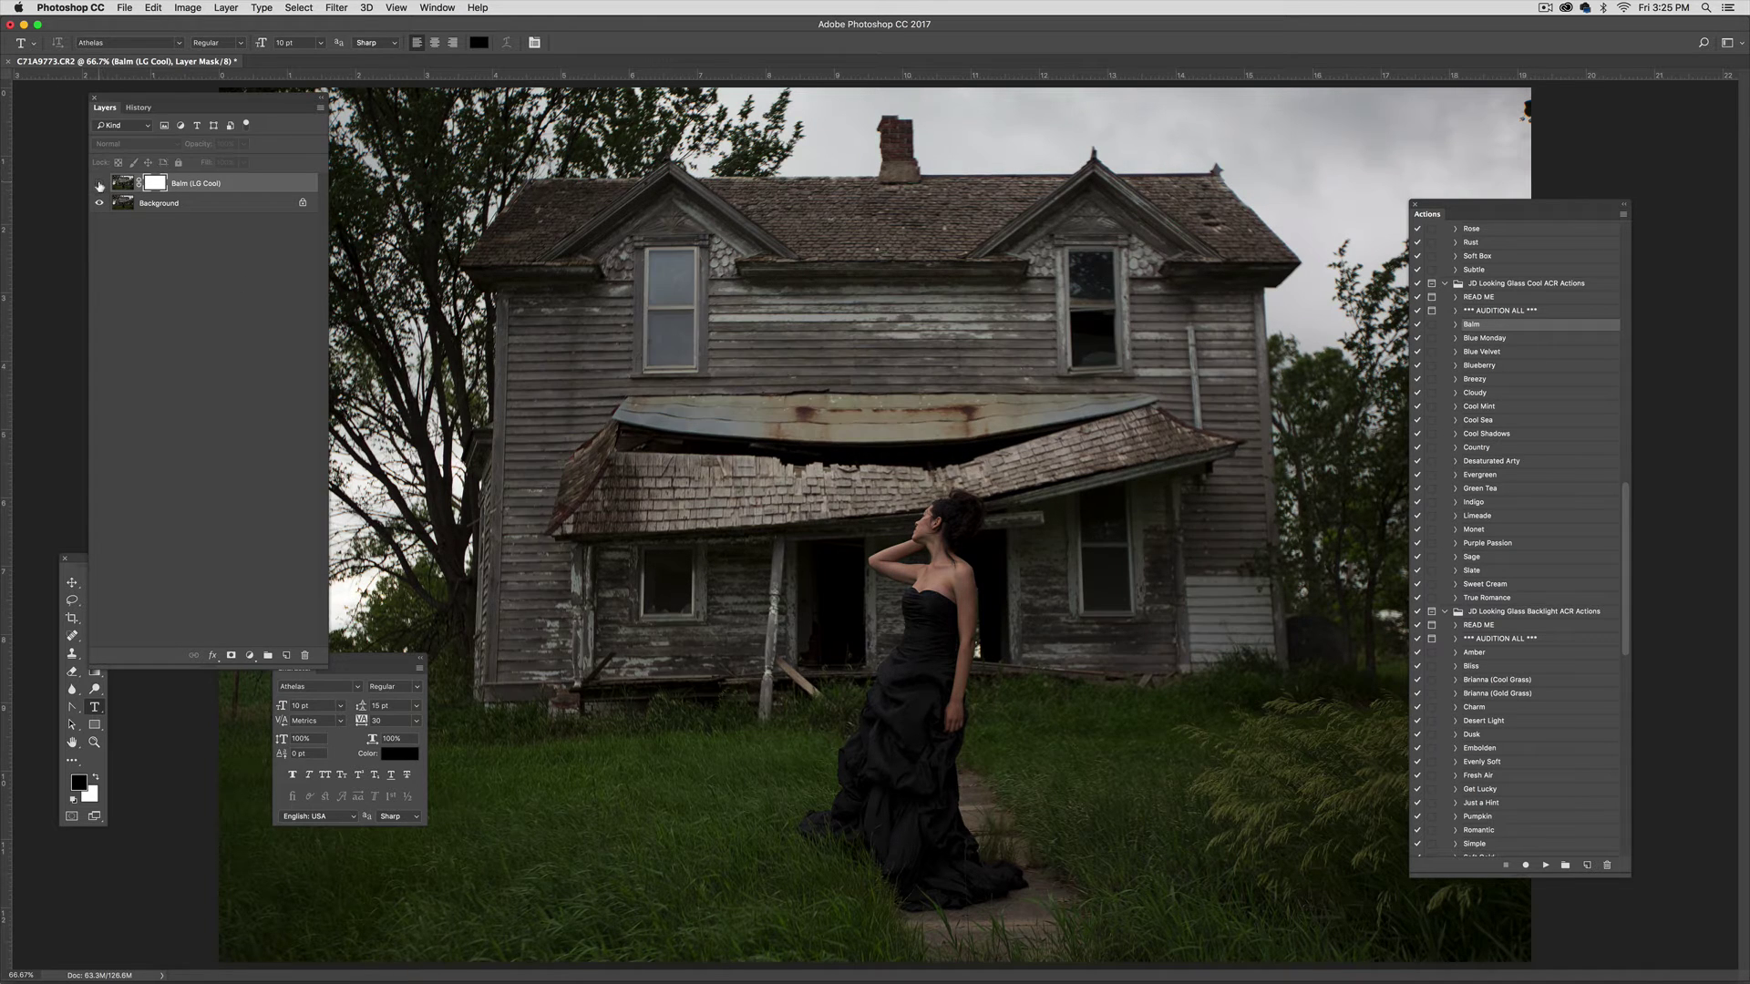
pyautogui.click(99, 184)
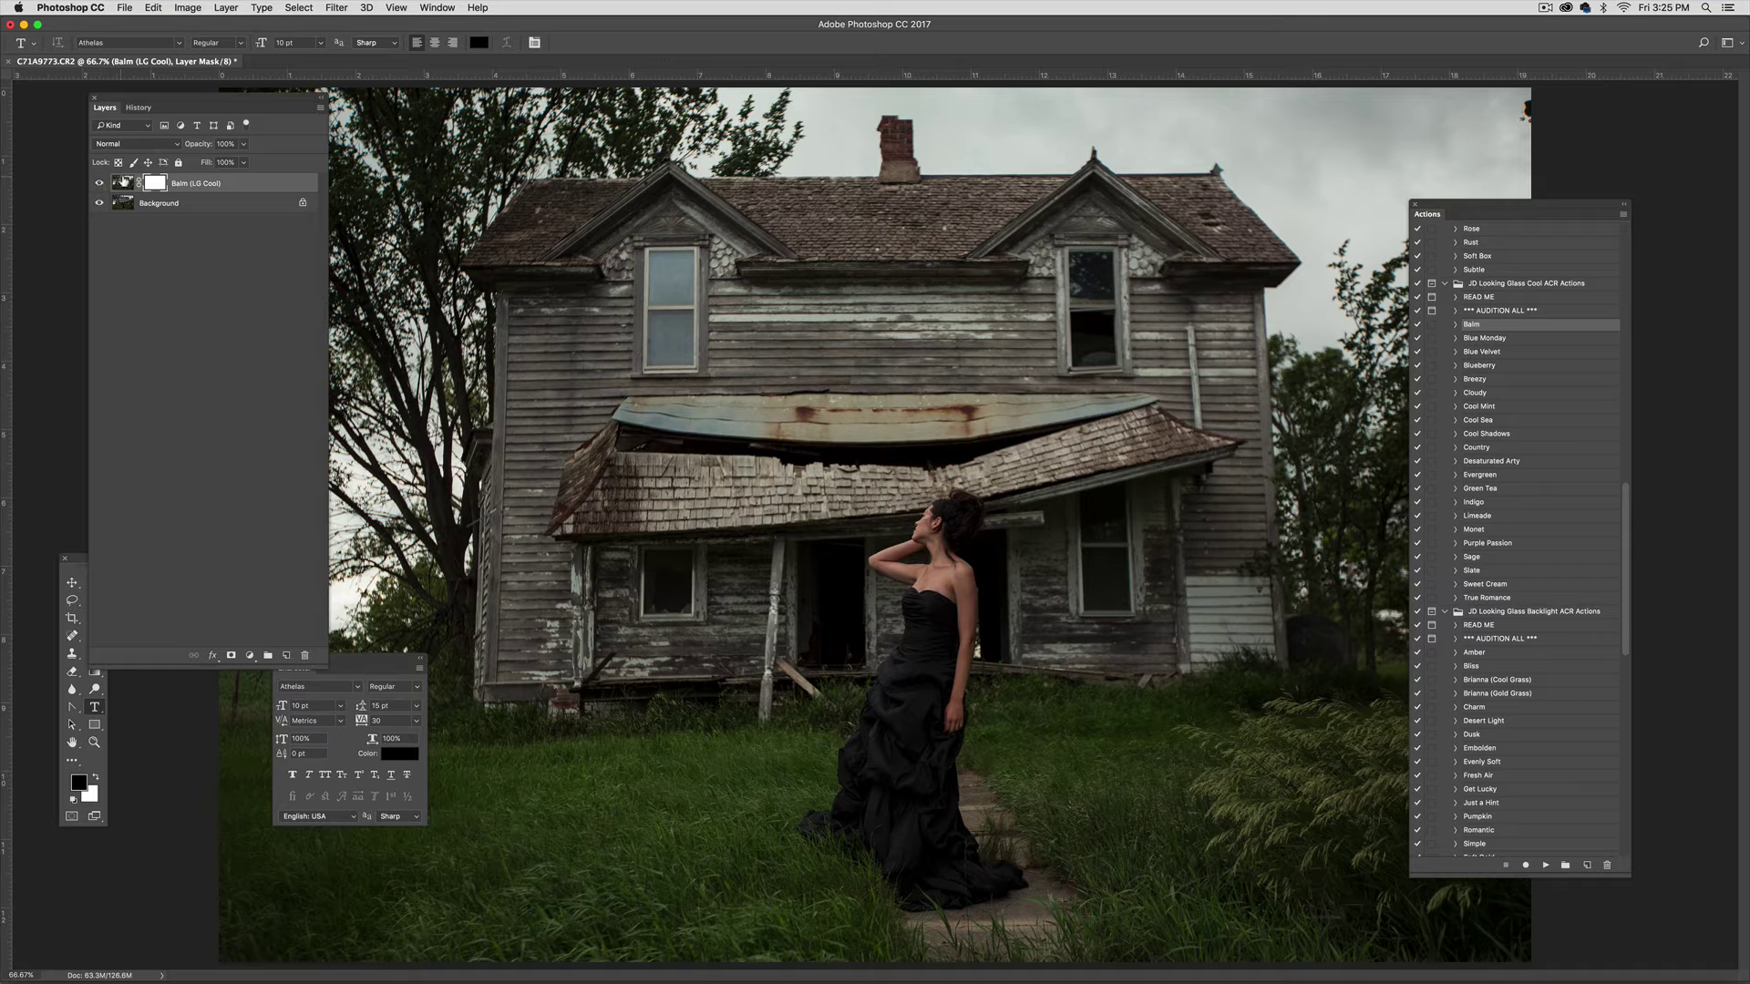
pyautogui.click(100, 185)
pyautogui.click(100, 185)
pyautogui.click(243, 144)
pyautogui.moveTo(248, 162)
pyautogui.mouseDown()
pyautogui.moveTo(203, 166)
pyautogui.moveTo(260, 162)
pyautogui.mouseUp()
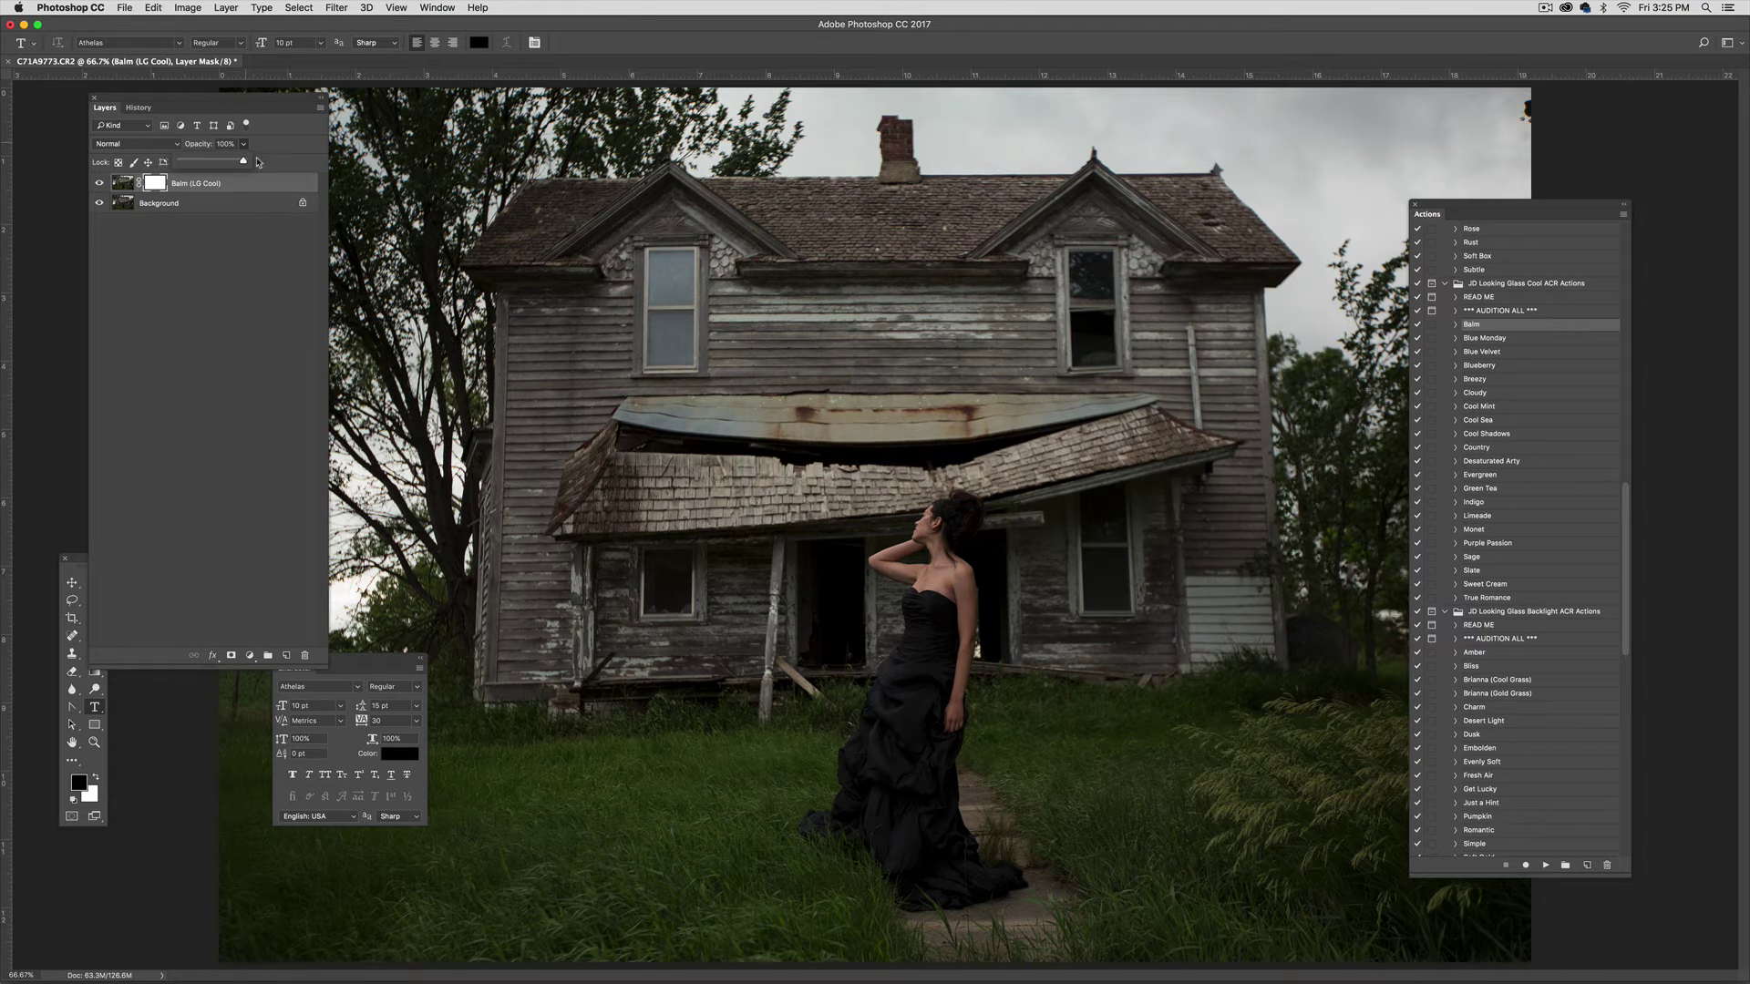
pyautogui.click(154, 185)
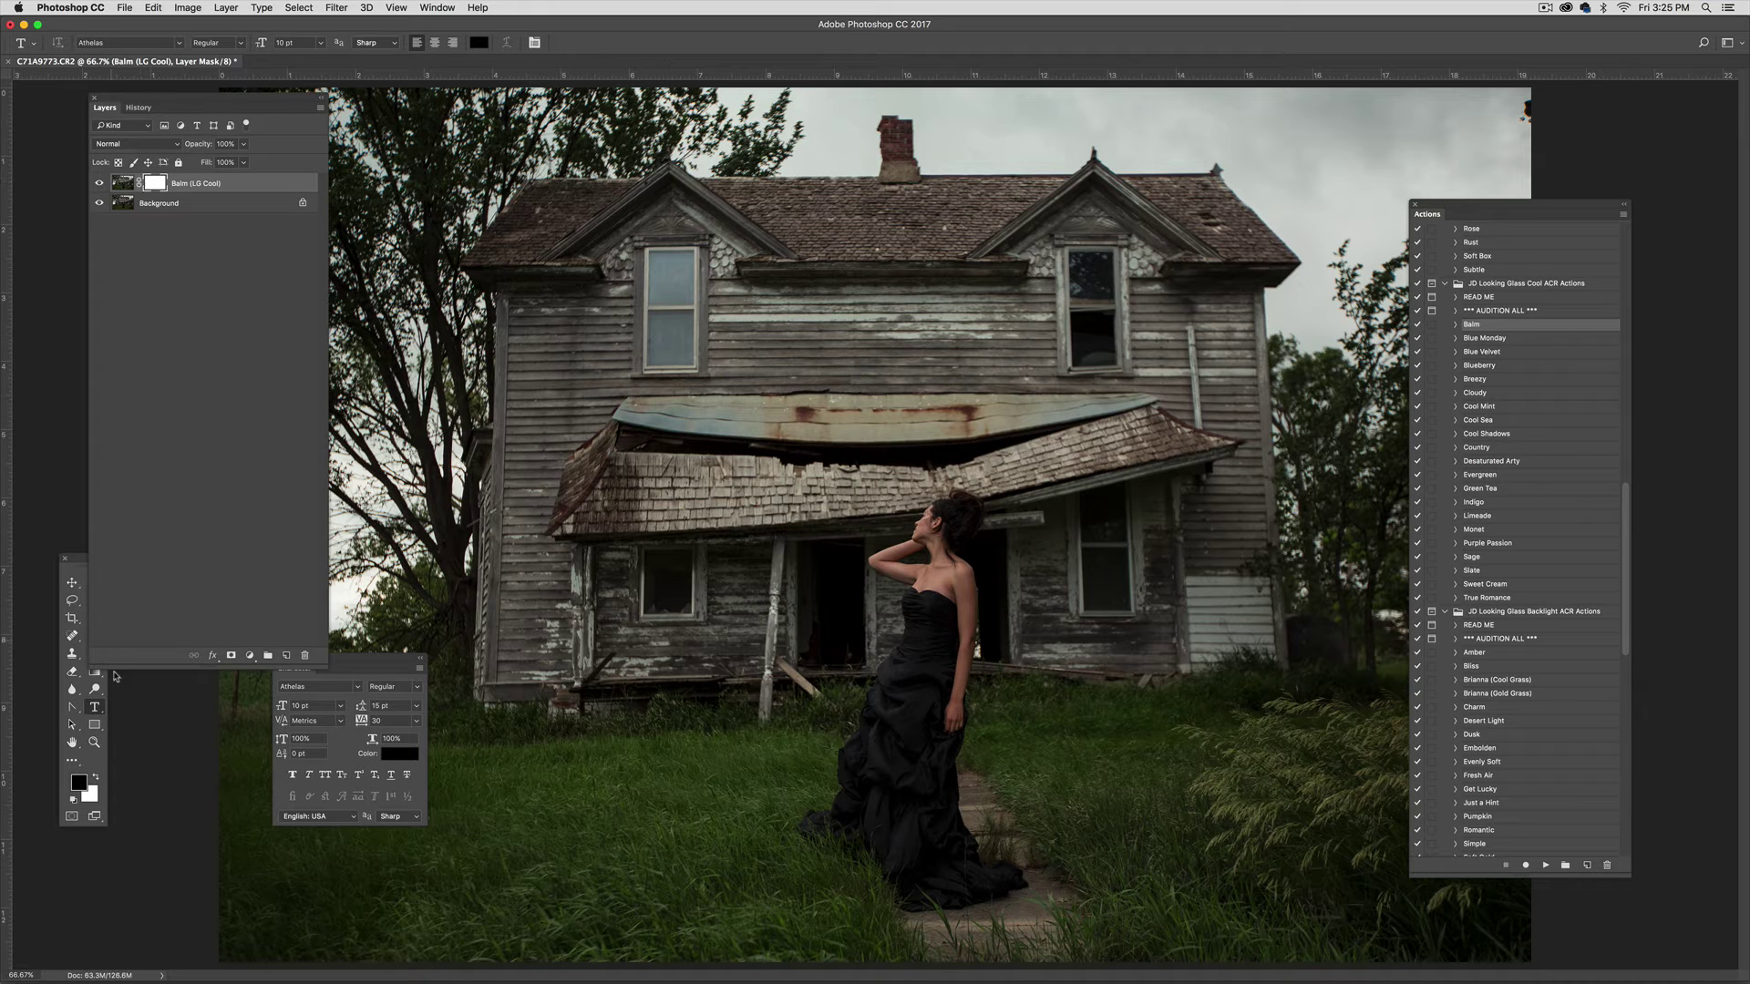
pyautogui.click(82, 558)
pyautogui.click(96, 637)
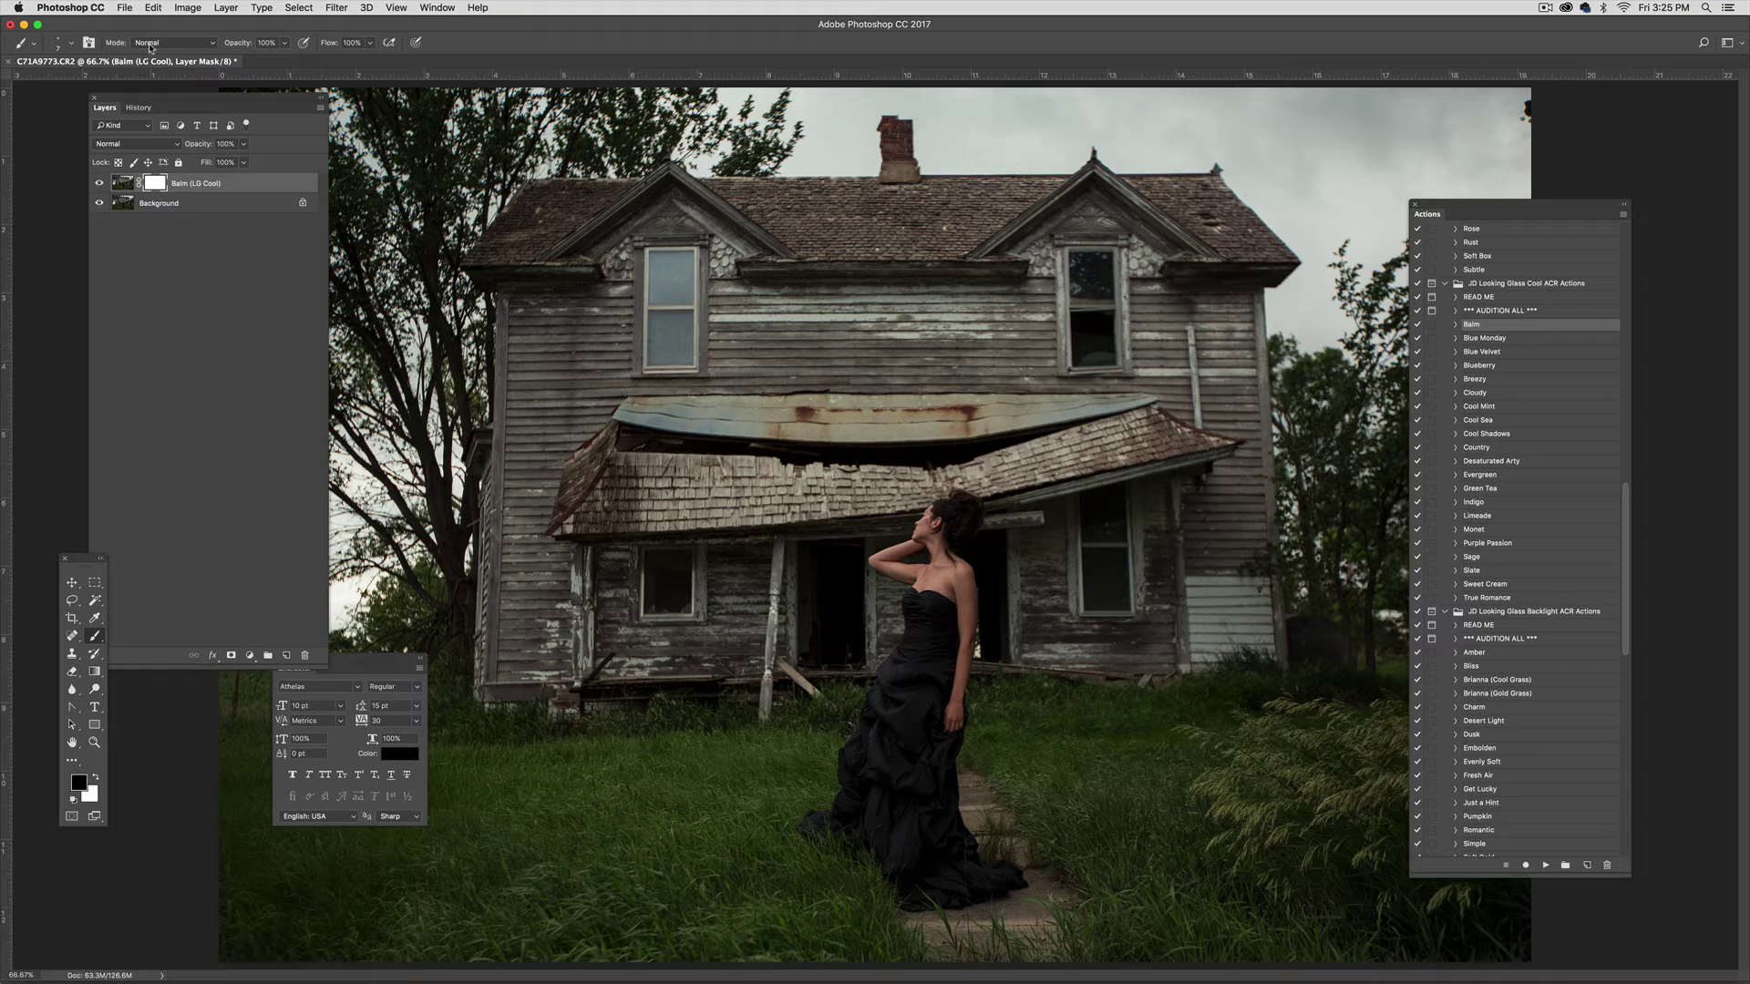
# Paint black on the Balm mask with a 194 px brush, then delete the Balm (LG Cool) layer
pyautogui.click(71, 43)
pyautogui.moveTo(96, 82)
pyautogui.mouseDown()
pyautogui.moveTo(80, 84)
pyautogui.moveTo(172, 89)
pyautogui.mouseUp()
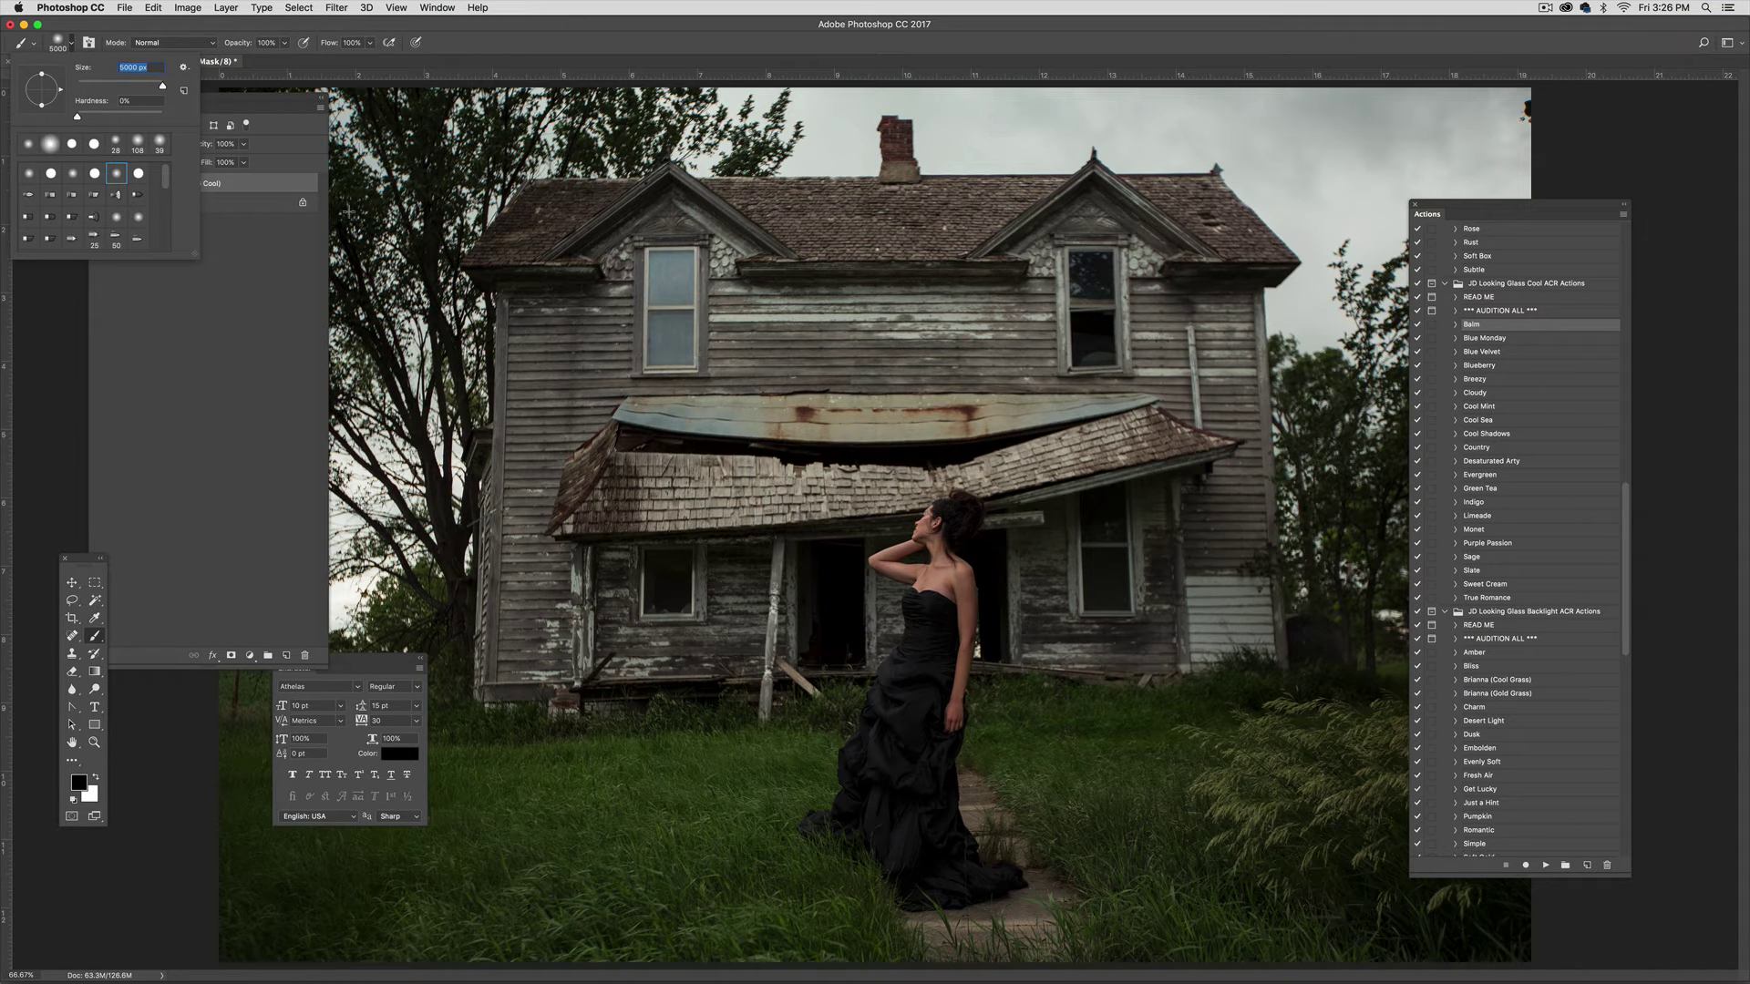
pyautogui.write('194')
pyautogui.press('Return')
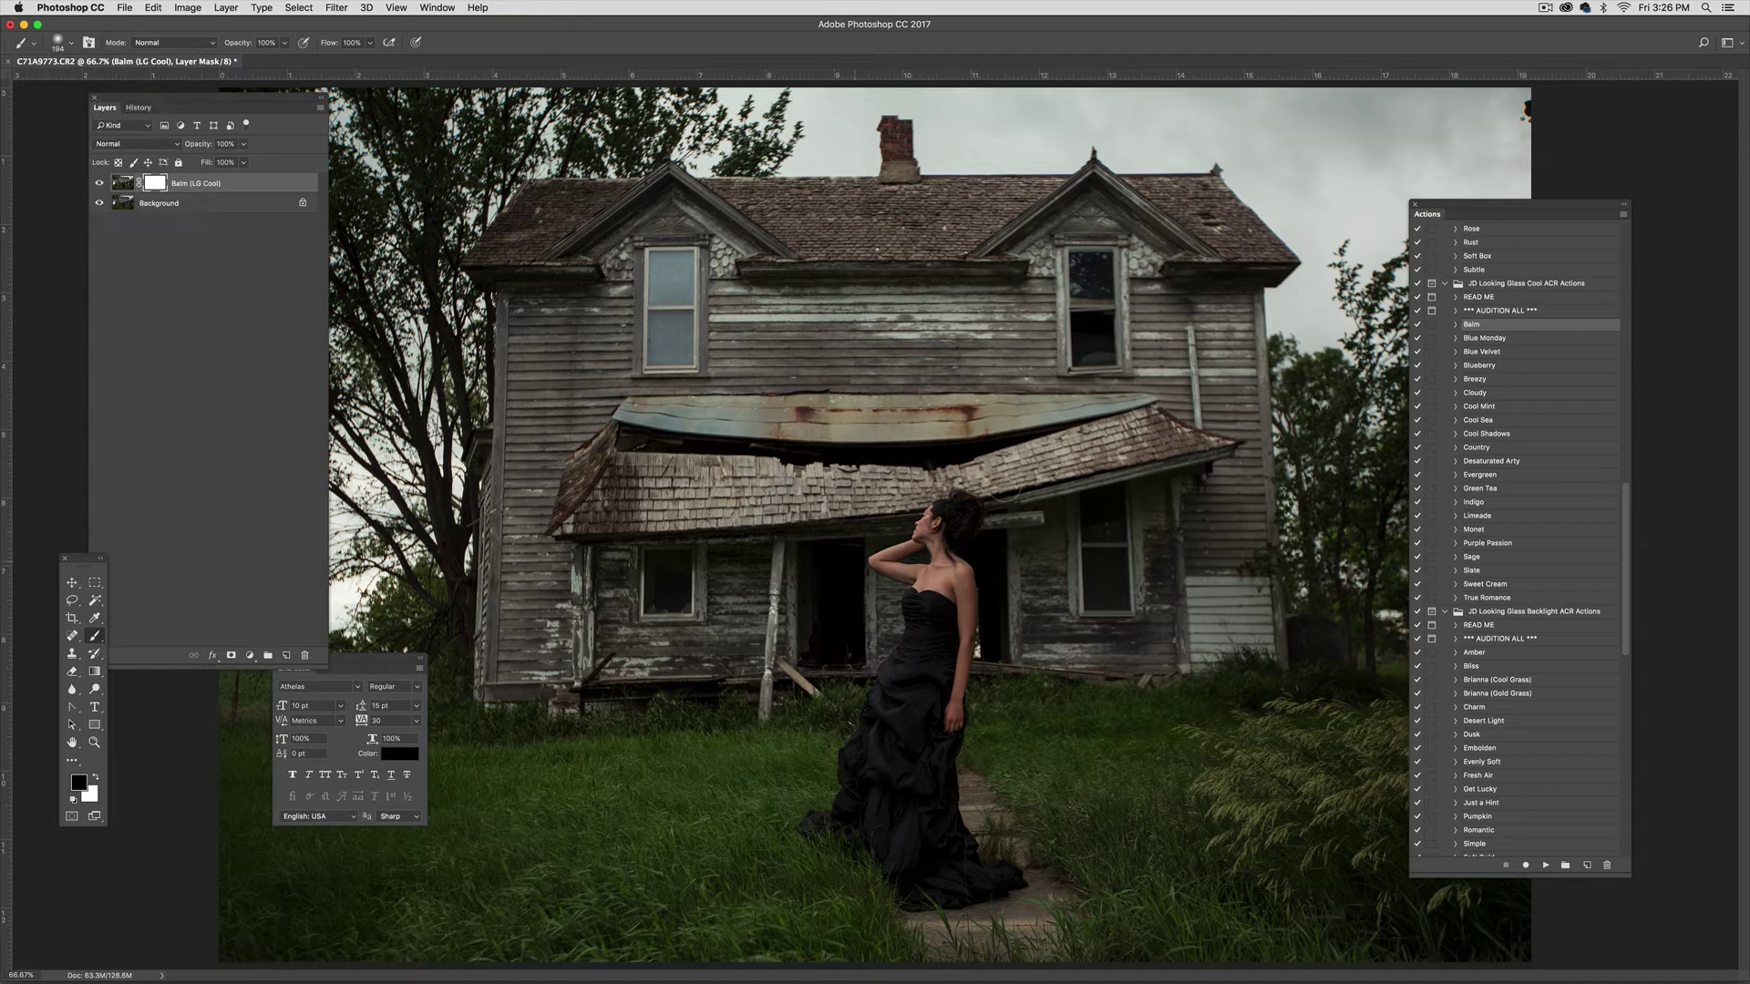
pyautogui.moveTo(998, 501)
pyautogui.mouseDown()
pyautogui.moveTo(987, 450)
pyautogui.moveTo(859, 350)
pyautogui.moveTo(670, 262)
pyautogui.moveTo(586, 252)
pyautogui.moveTo(446, 351)
pyautogui.mouseUp()
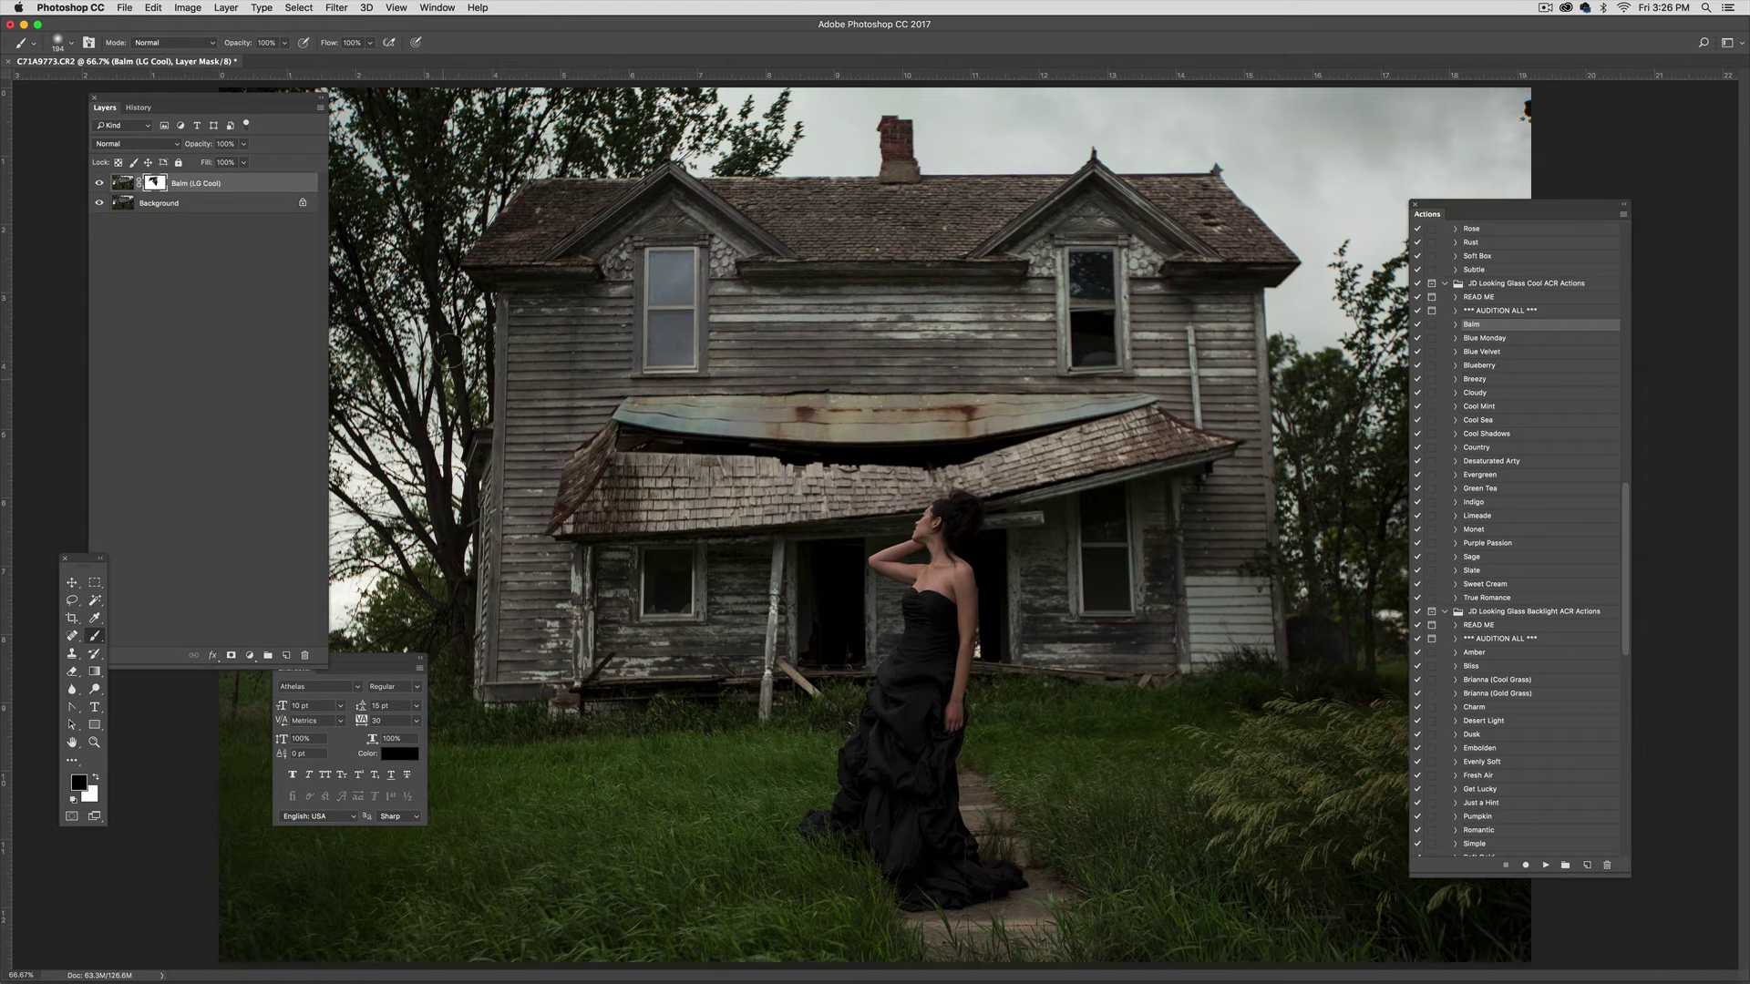
pyautogui.moveTo(214, 185); pyautogui.dragTo(307, 654)
# Run * AUDITION ALL * from the Looking Glass Cool ACR Actions set, continuing to build all 22 layers
pyautogui.click(1496, 312)
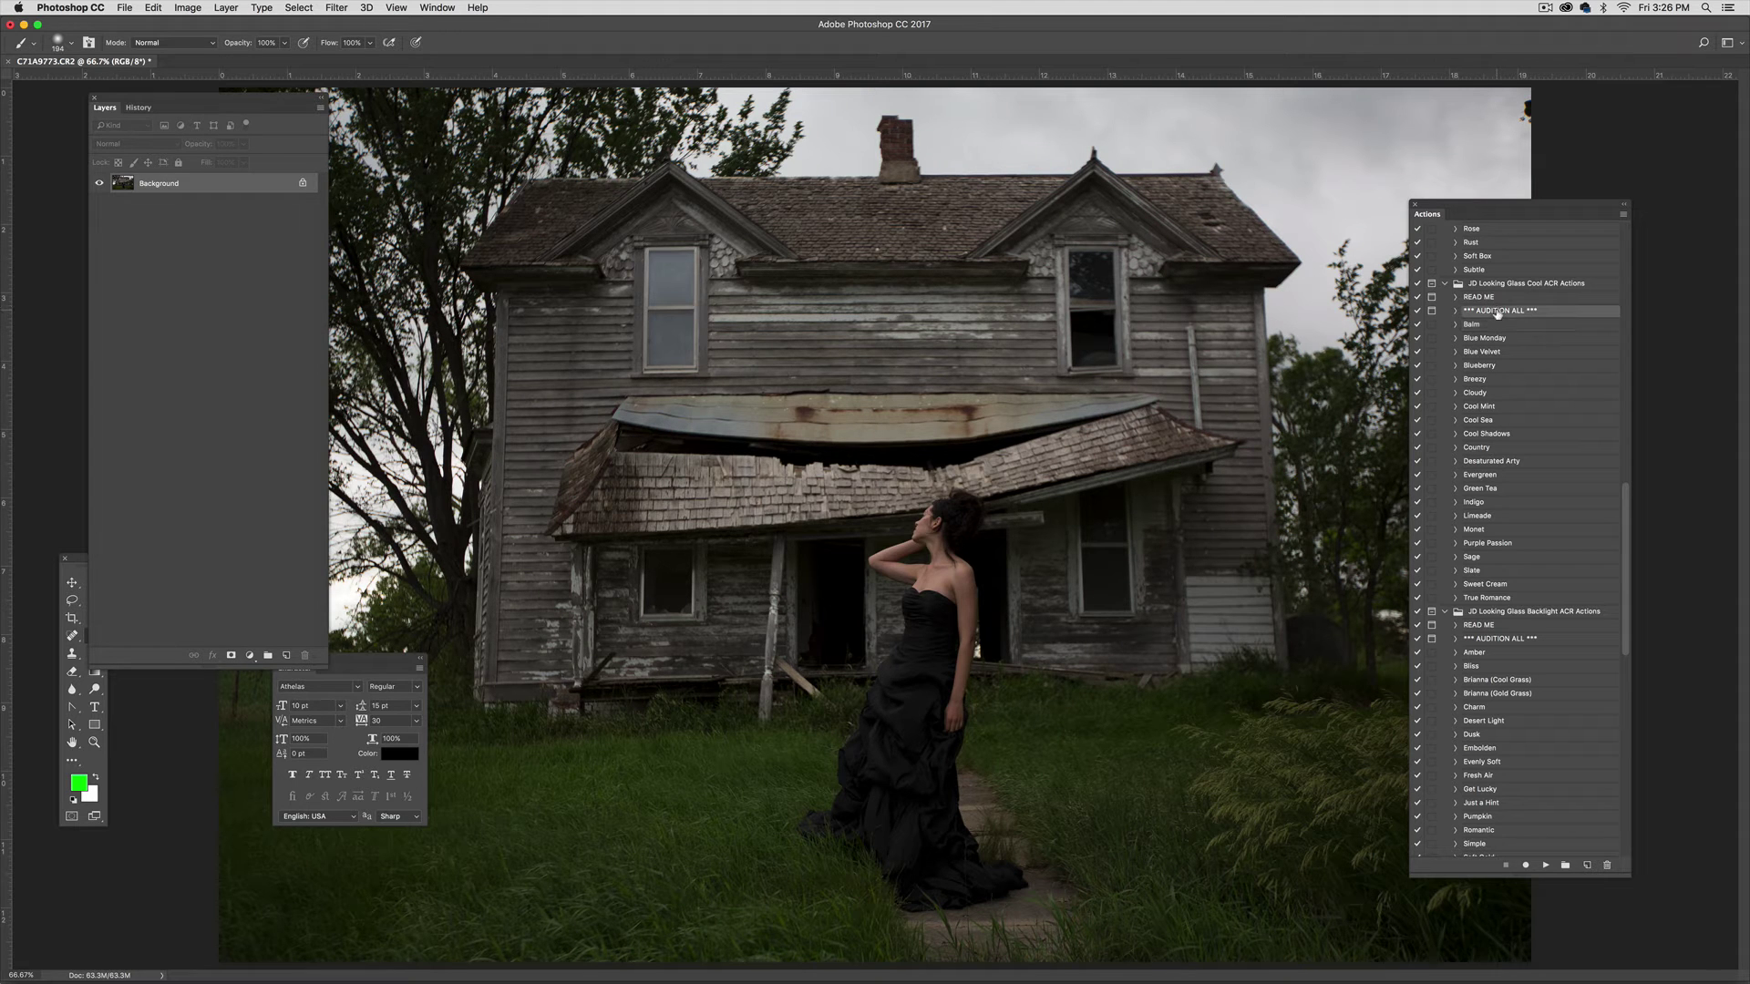
pyautogui.click(1546, 865)
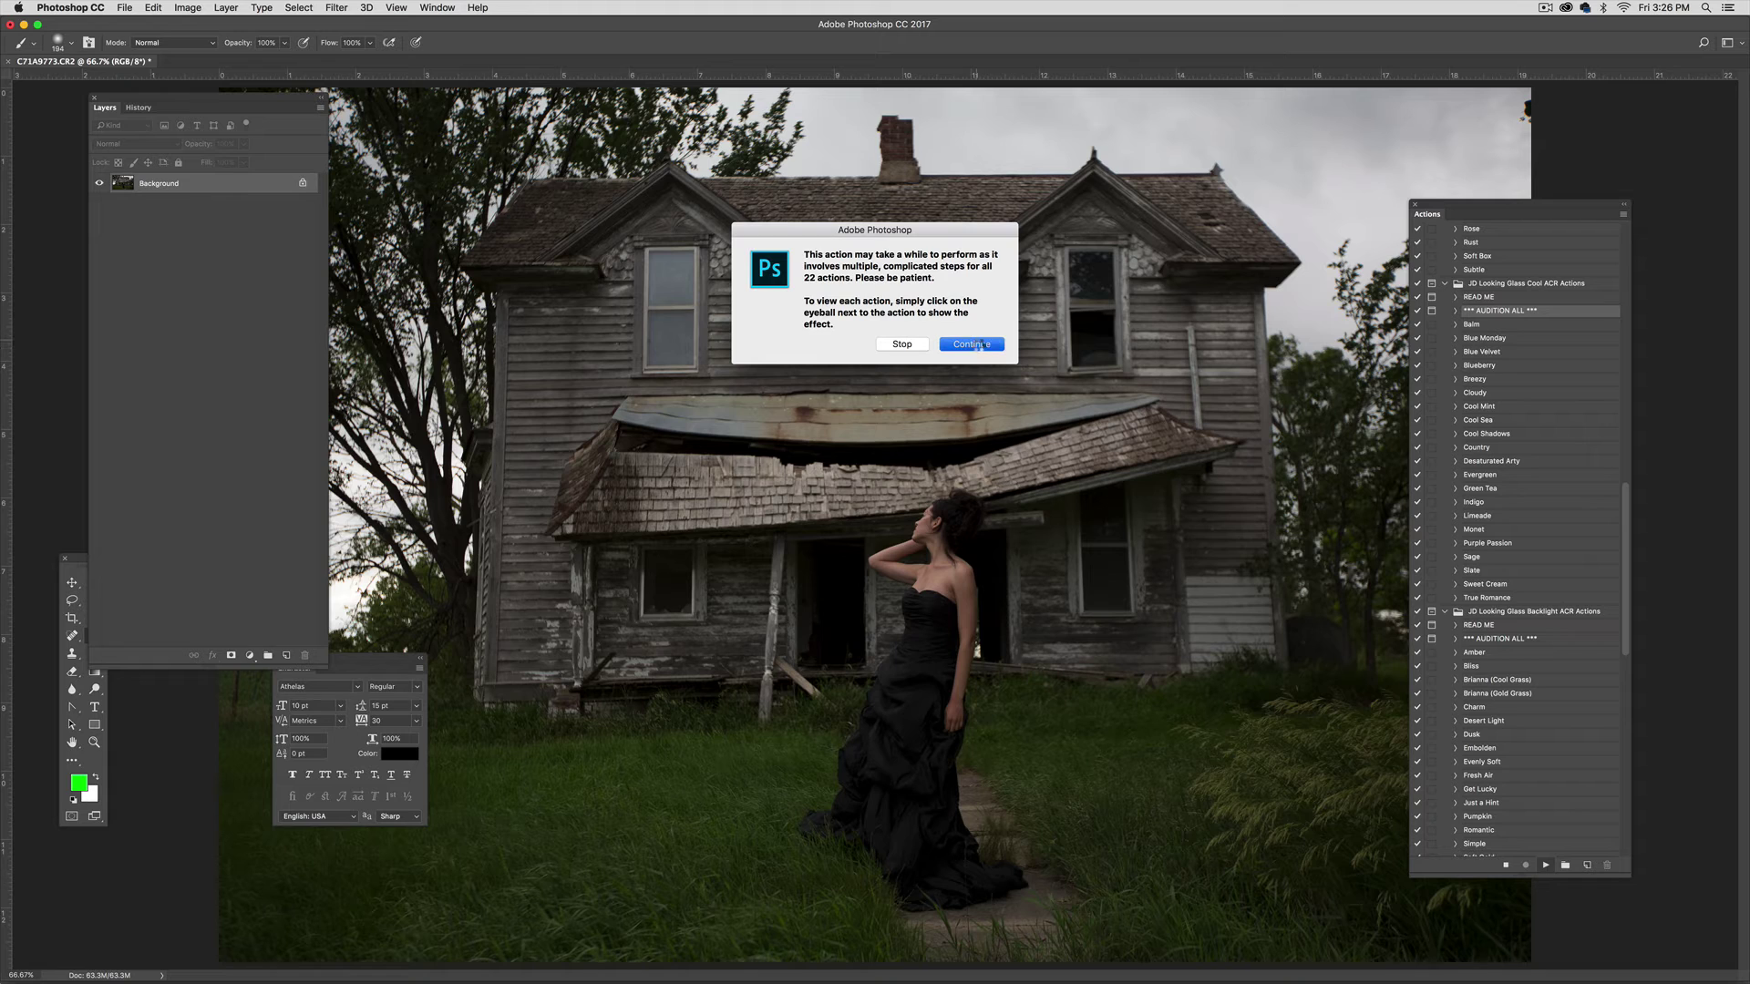
pyautogui.click(975, 344)
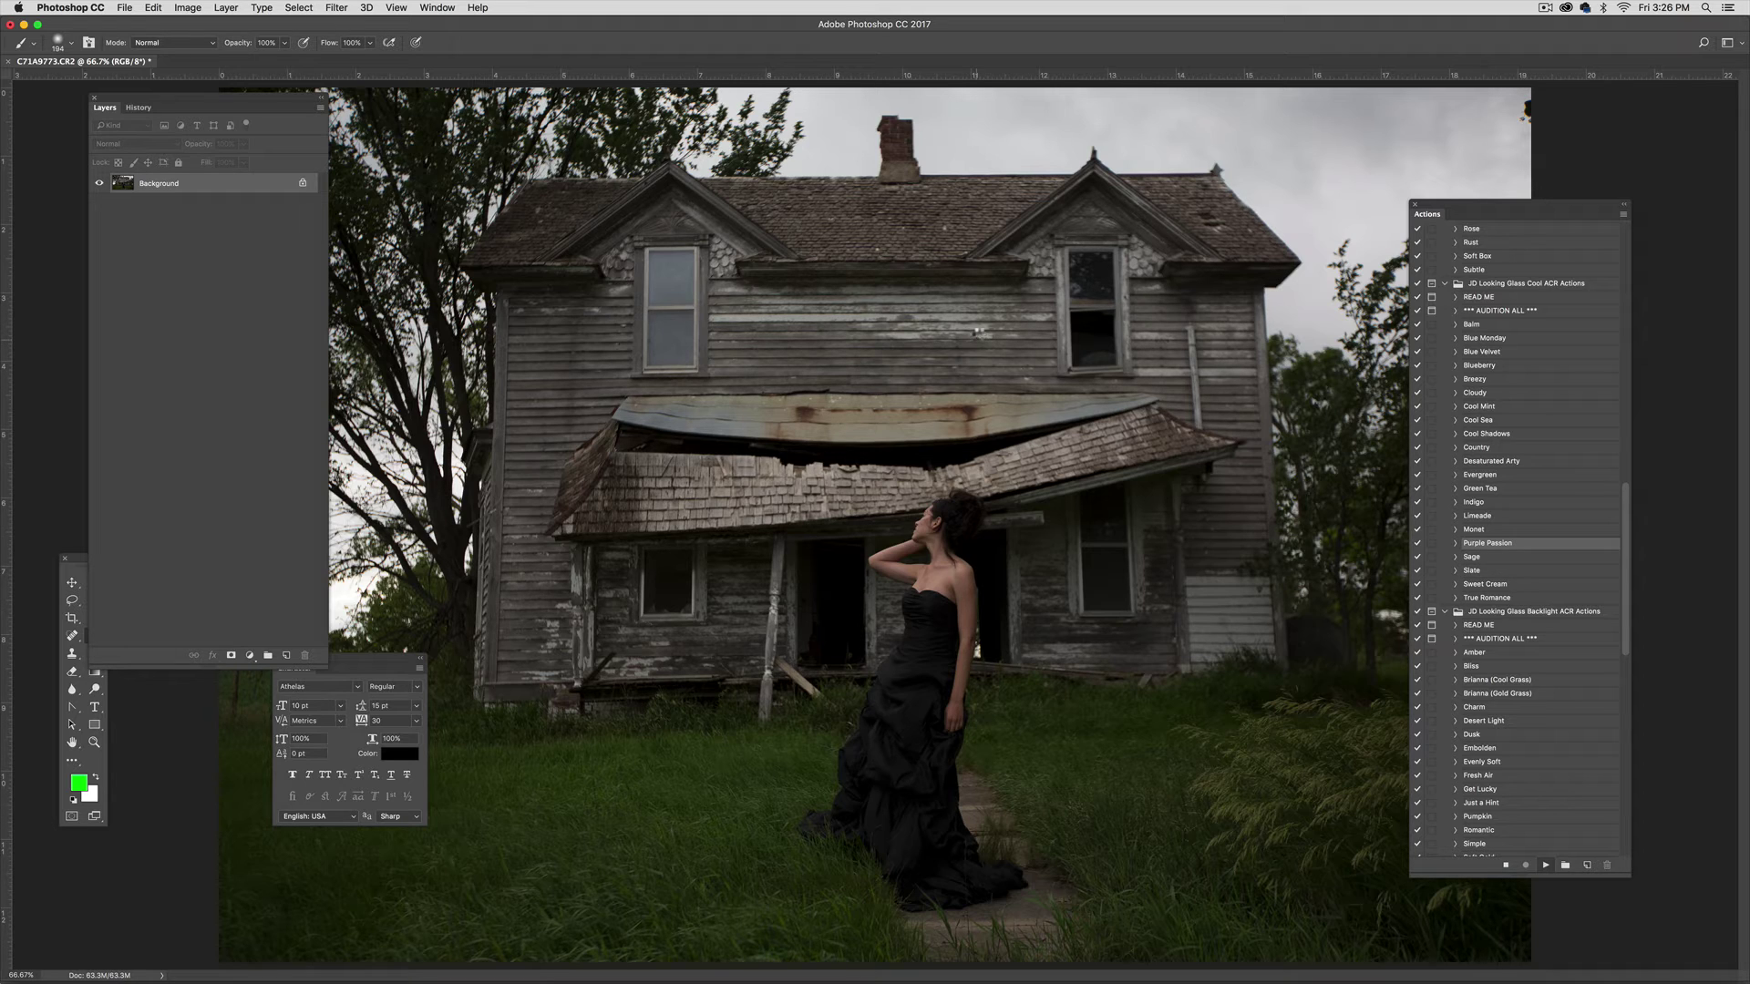
pyautogui.press('Up')
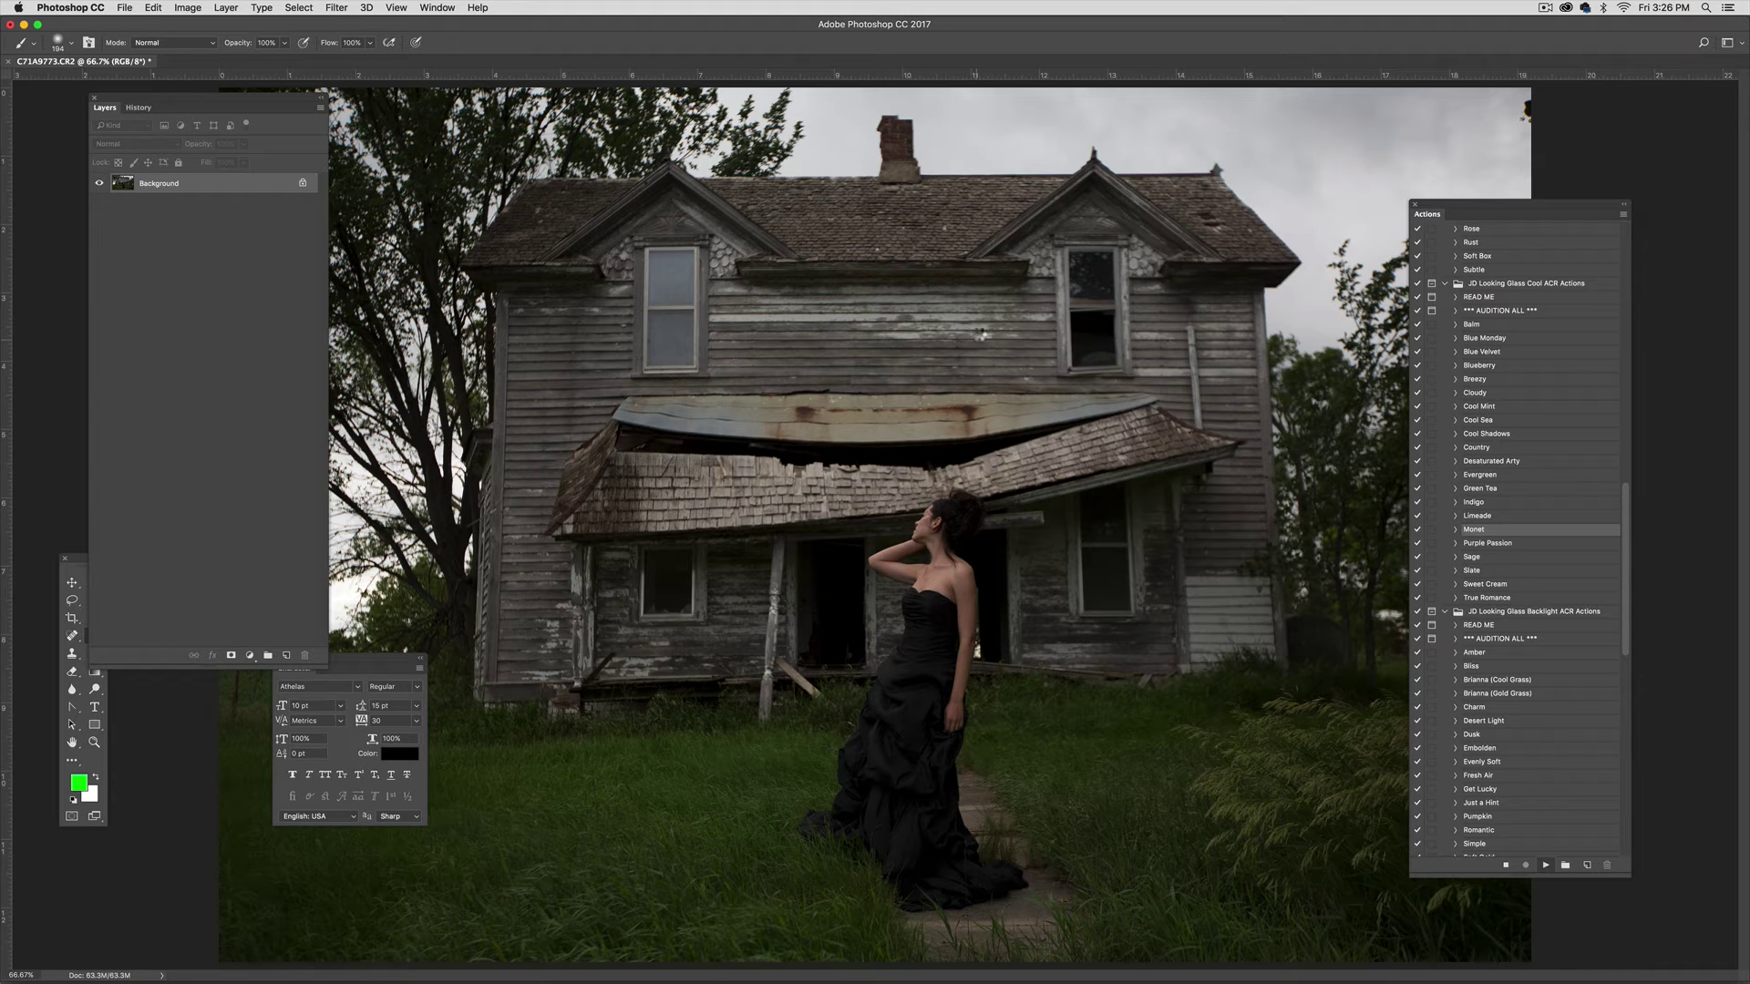
pyautogui.press('Up')
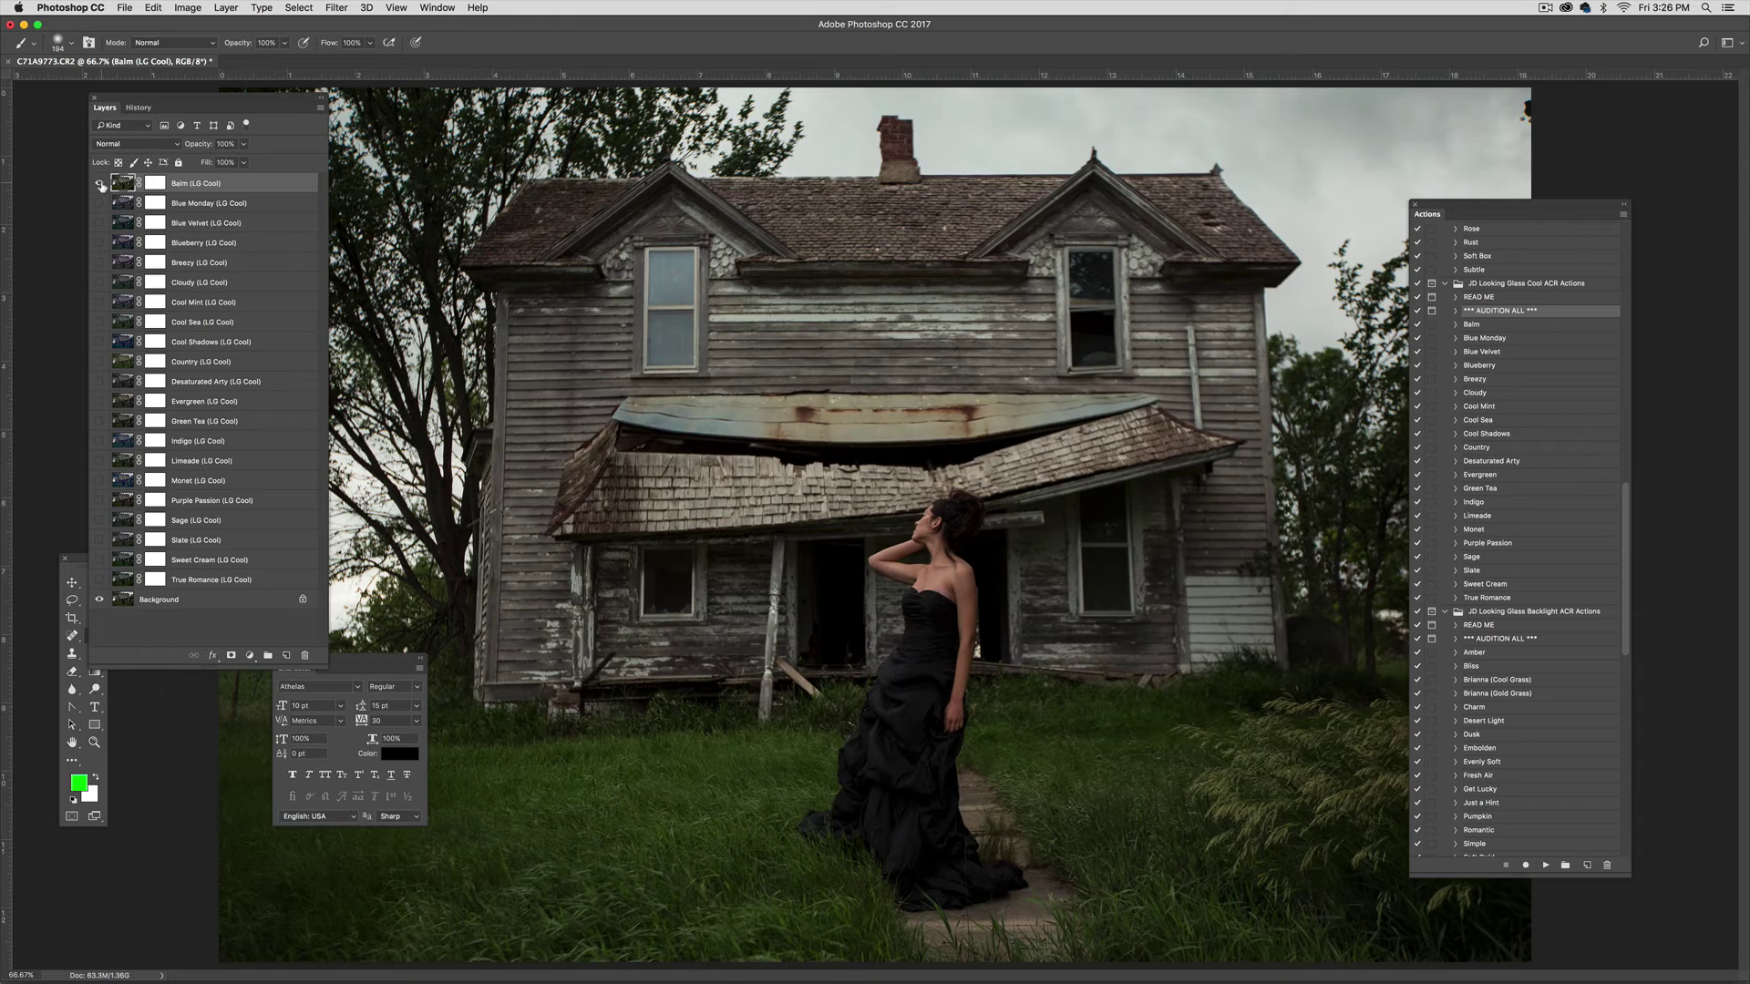
# Preview the Balm, Blue Monday and Blue Velvet grades, leaving Blue Velvet visible under Balm
pyautogui.click(99, 184)
pyautogui.click(100, 203)
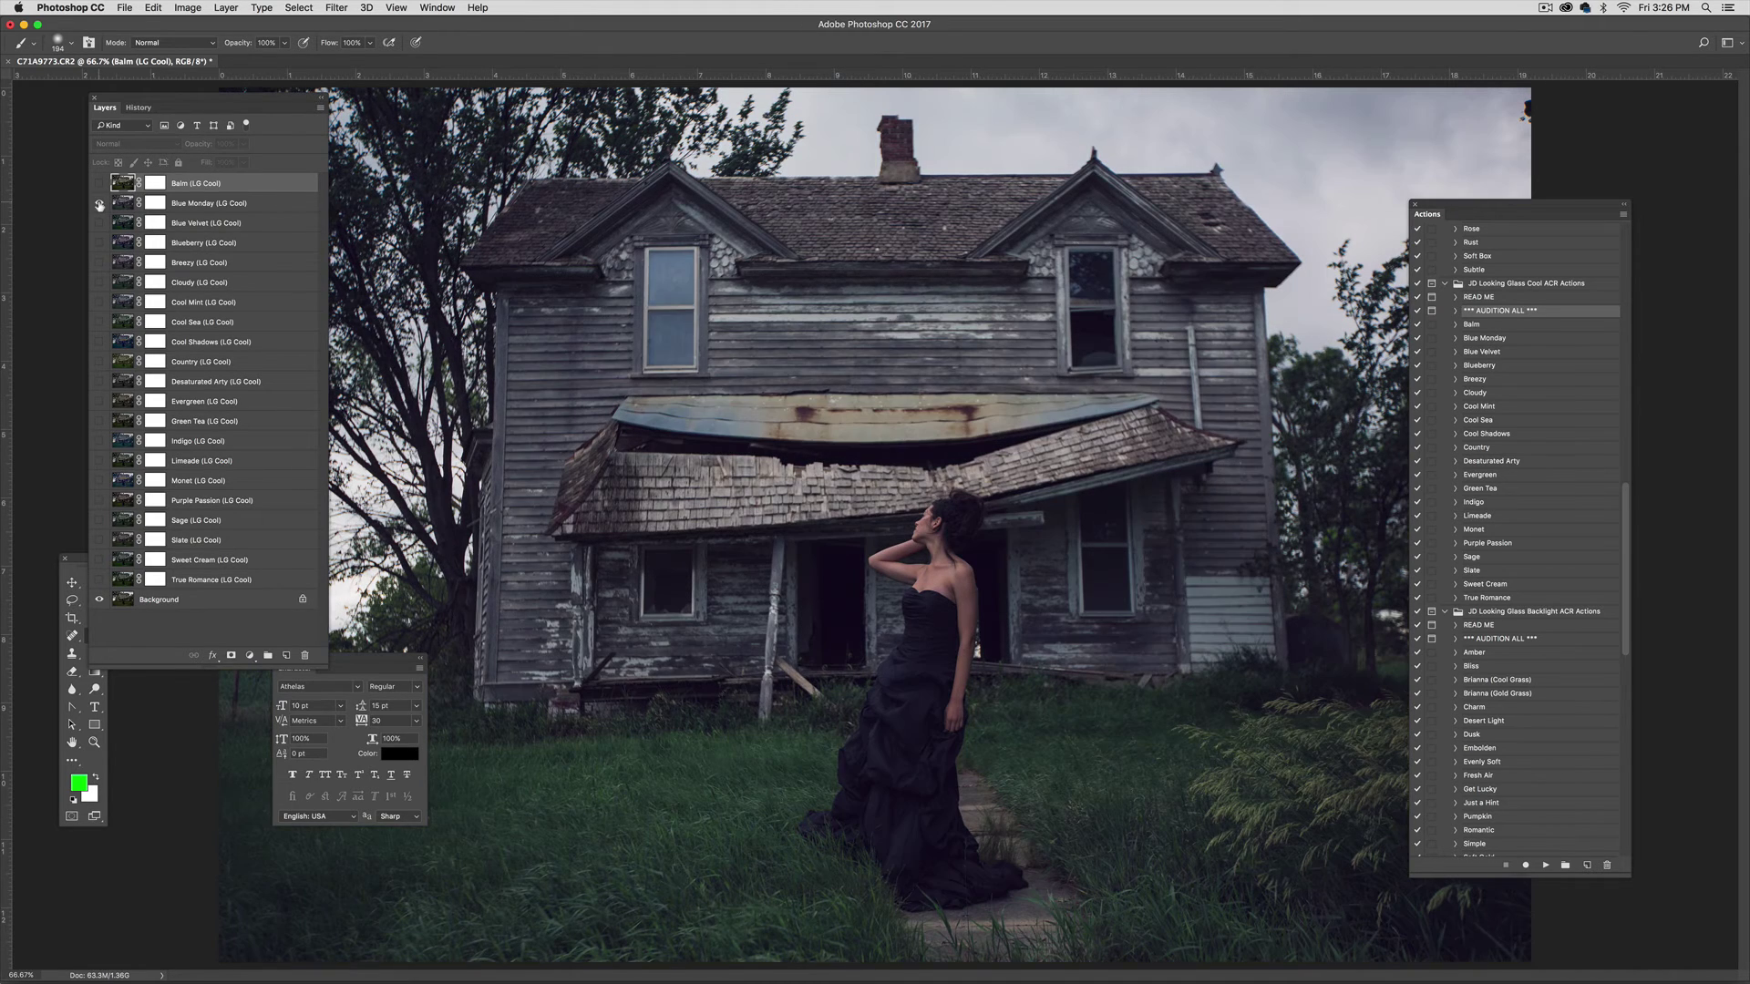
pyautogui.click(100, 203)
pyautogui.click(99, 224)
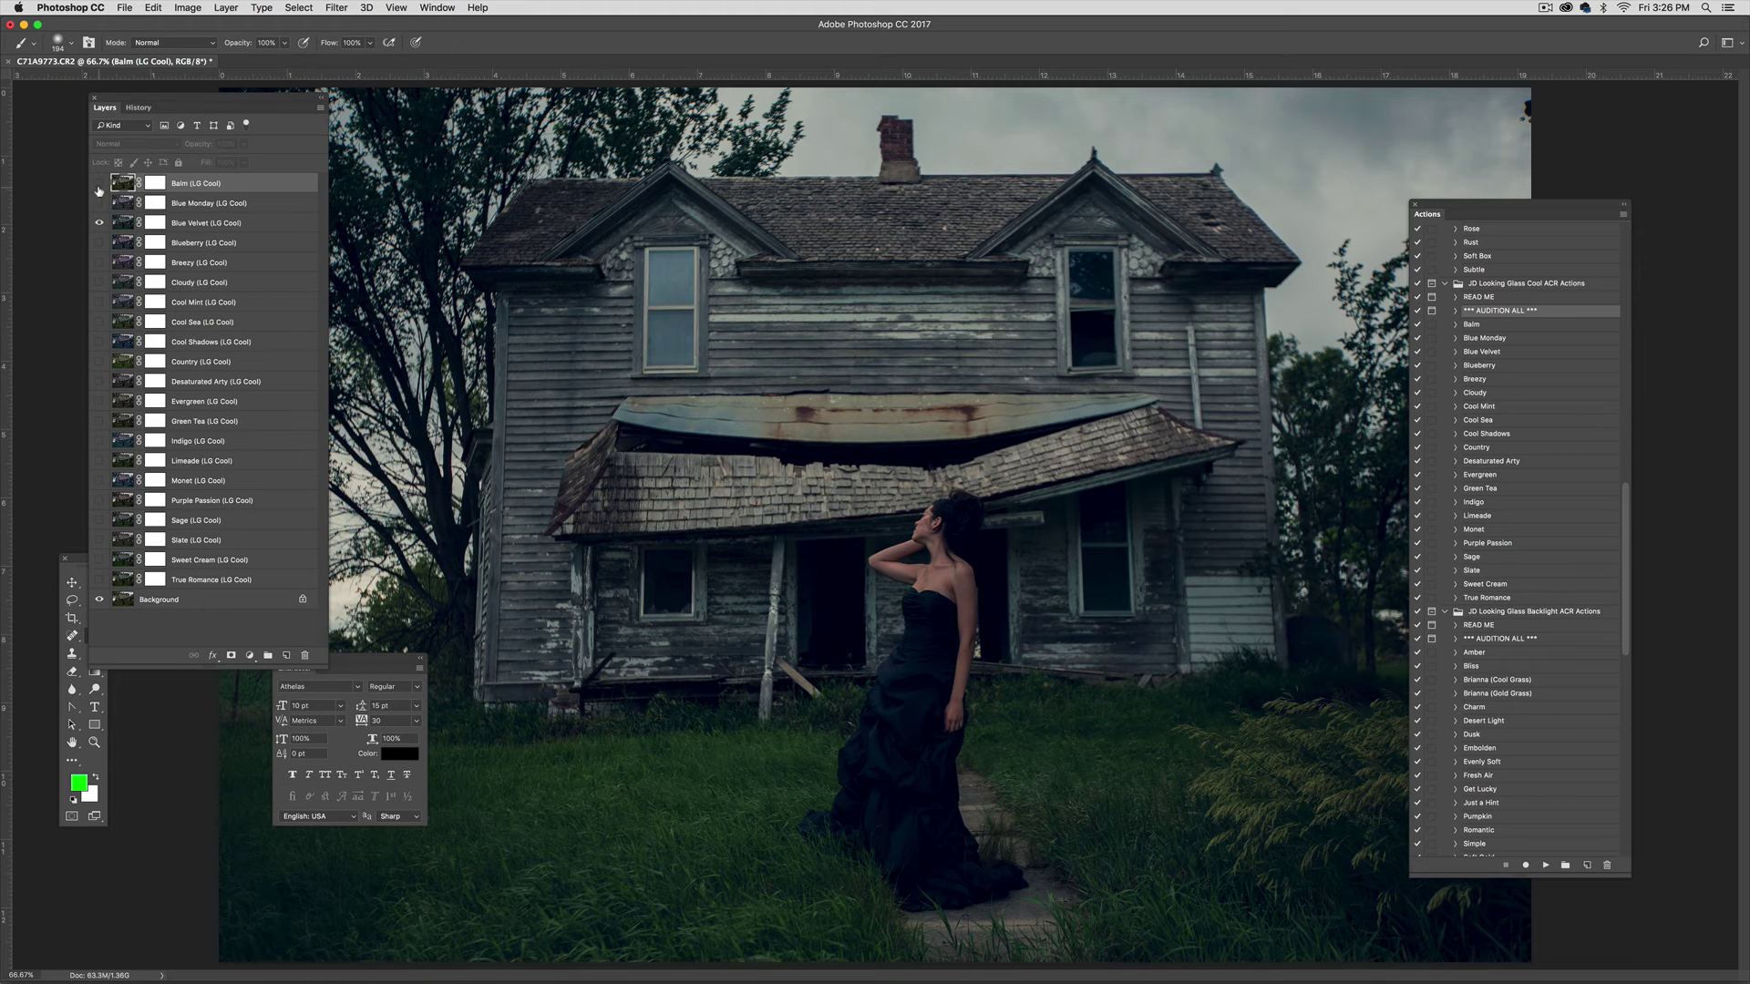
pyautogui.click(100, 184)
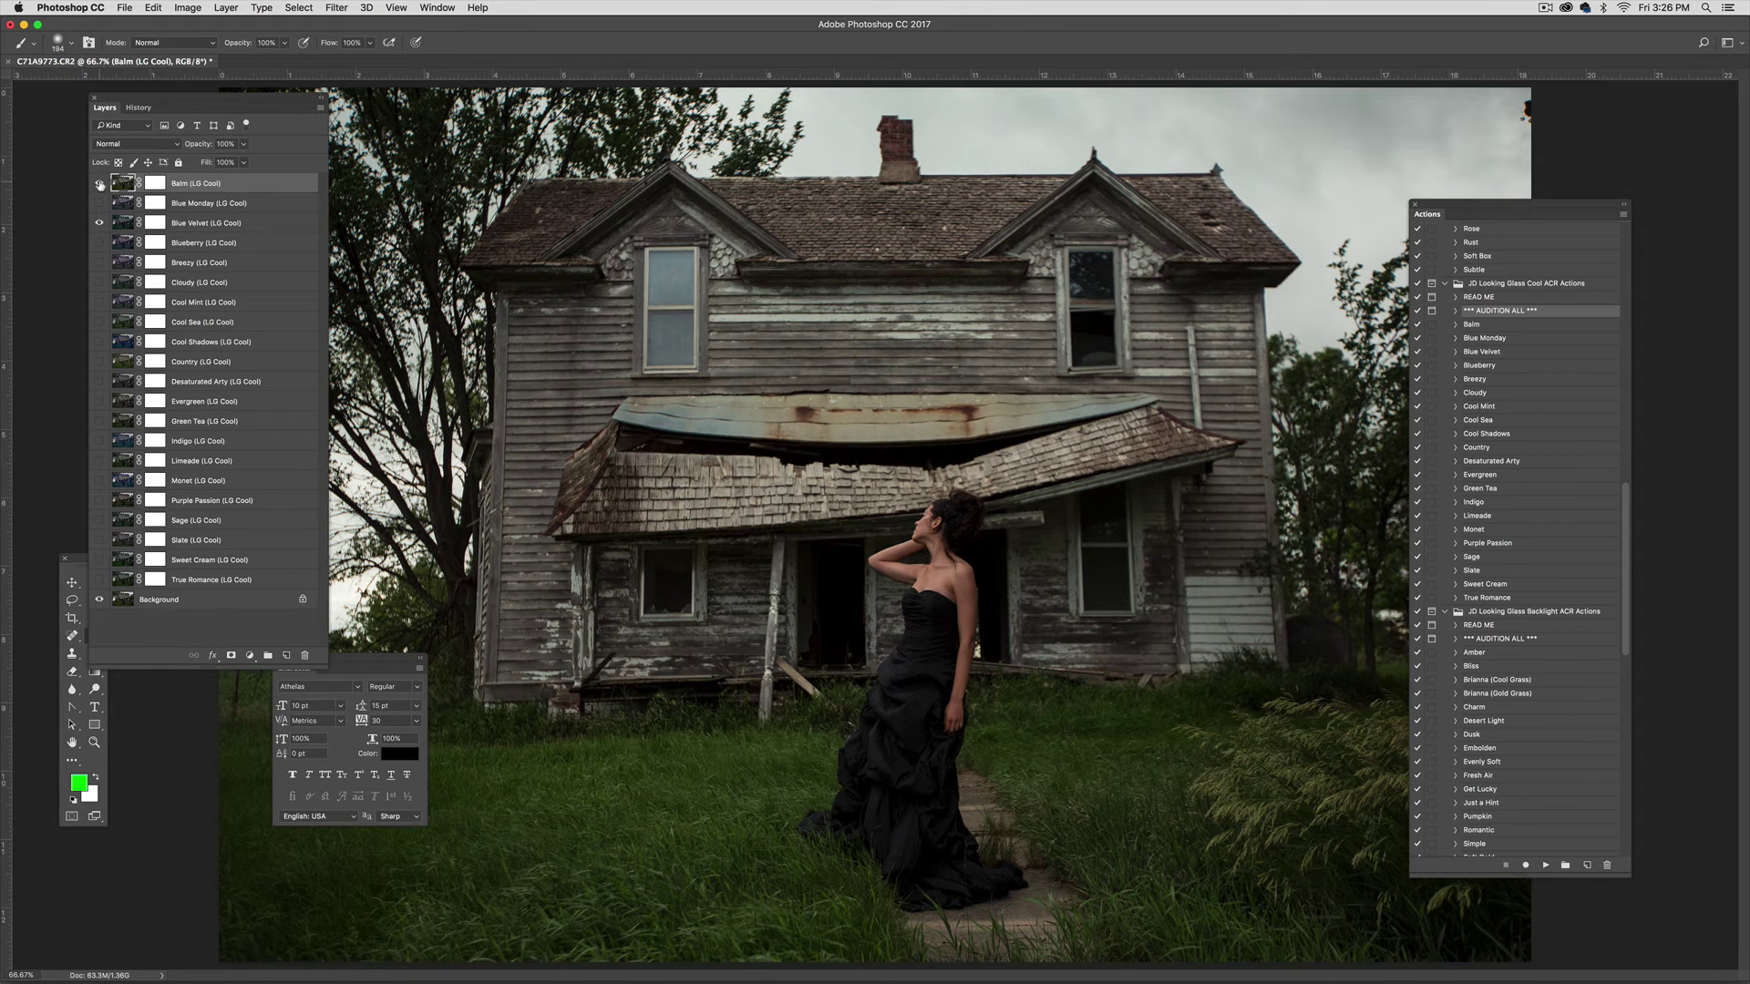
# Set the Balm layer's opacity to 57% and target its layer mask
pyautogui.click(243, 144)
pyautogui.moveTo(244, 159); pyautogui.dragTo(216, 161)
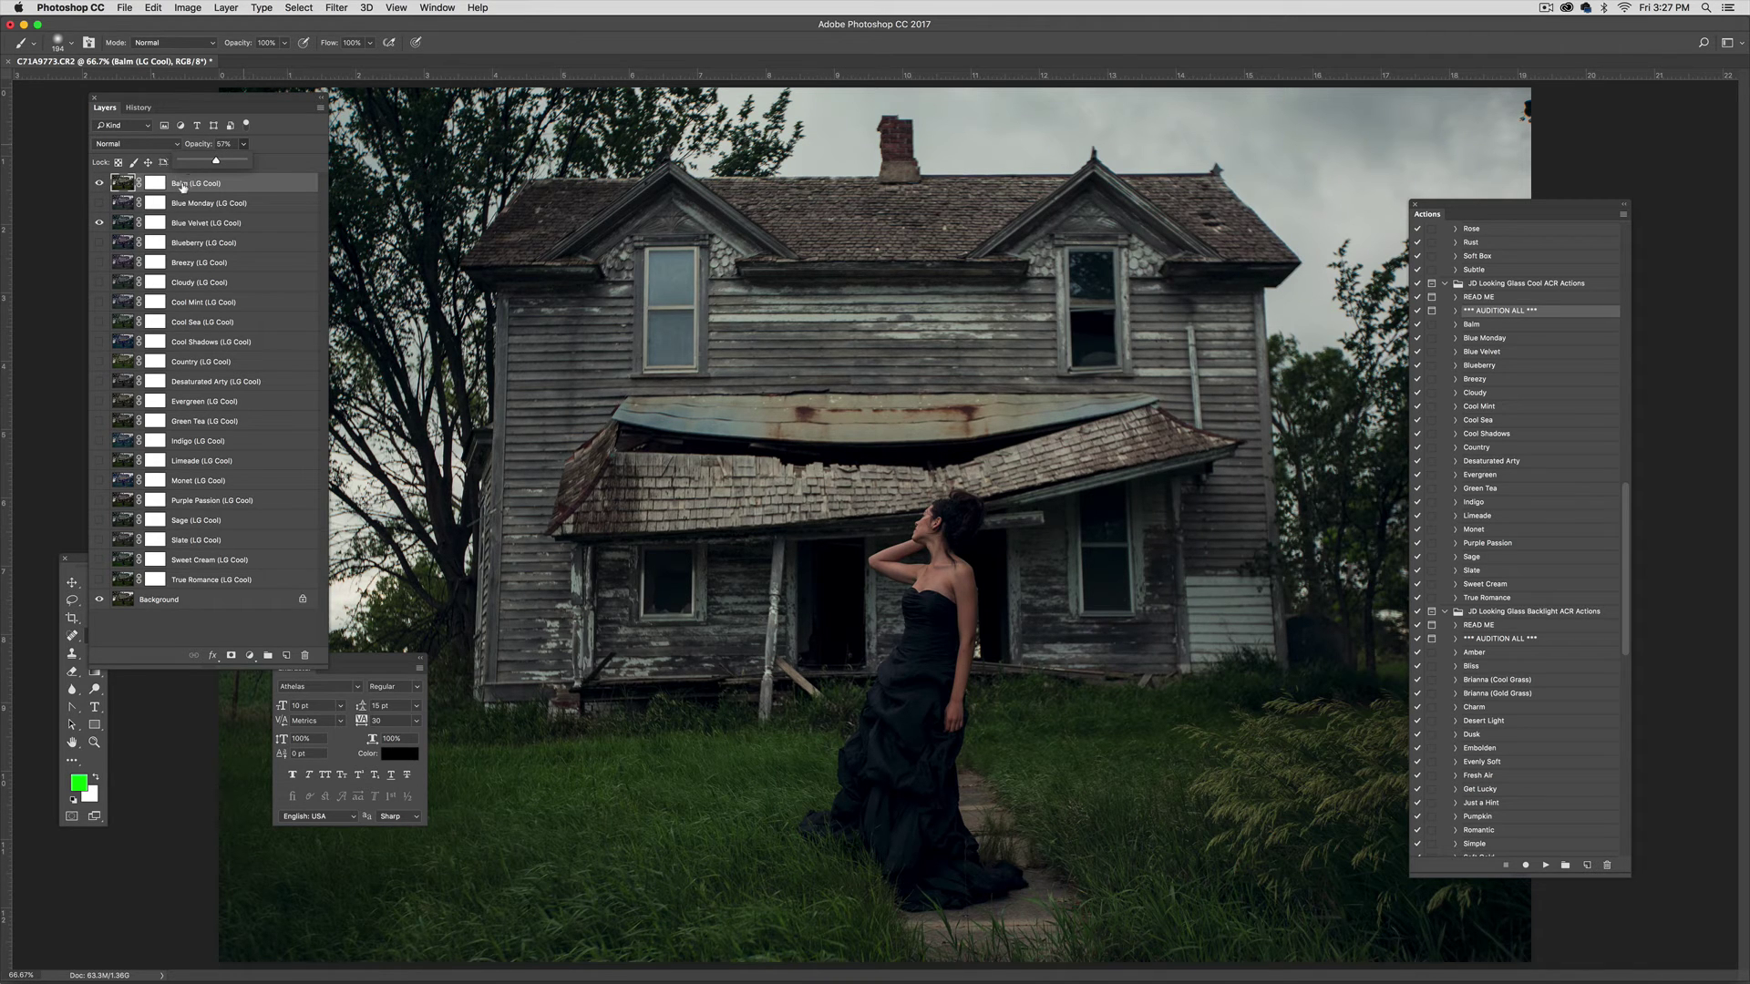
pyautogui.click(156, 183)
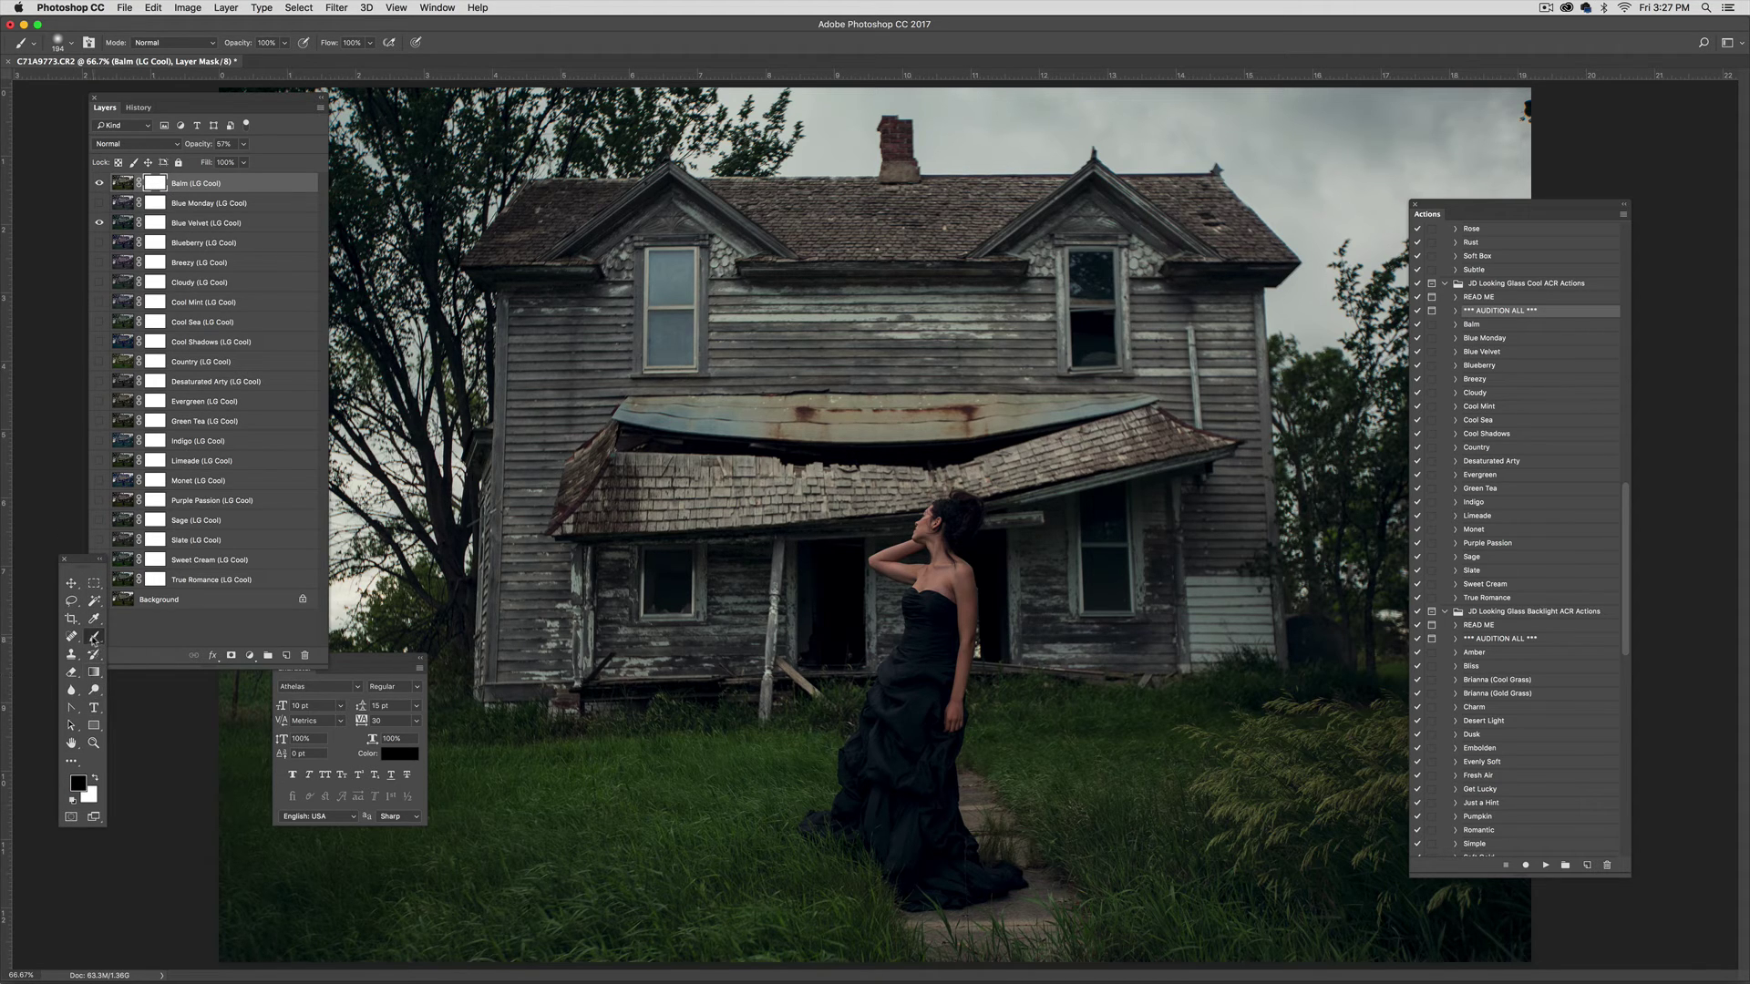
# Raise Balm back to 100% opacity and set the Brush tool to 460 px
pyautogui.click(243, 144)
pyautogui.moveTo(242, 161); pyautogui.dragTo(306, 168)
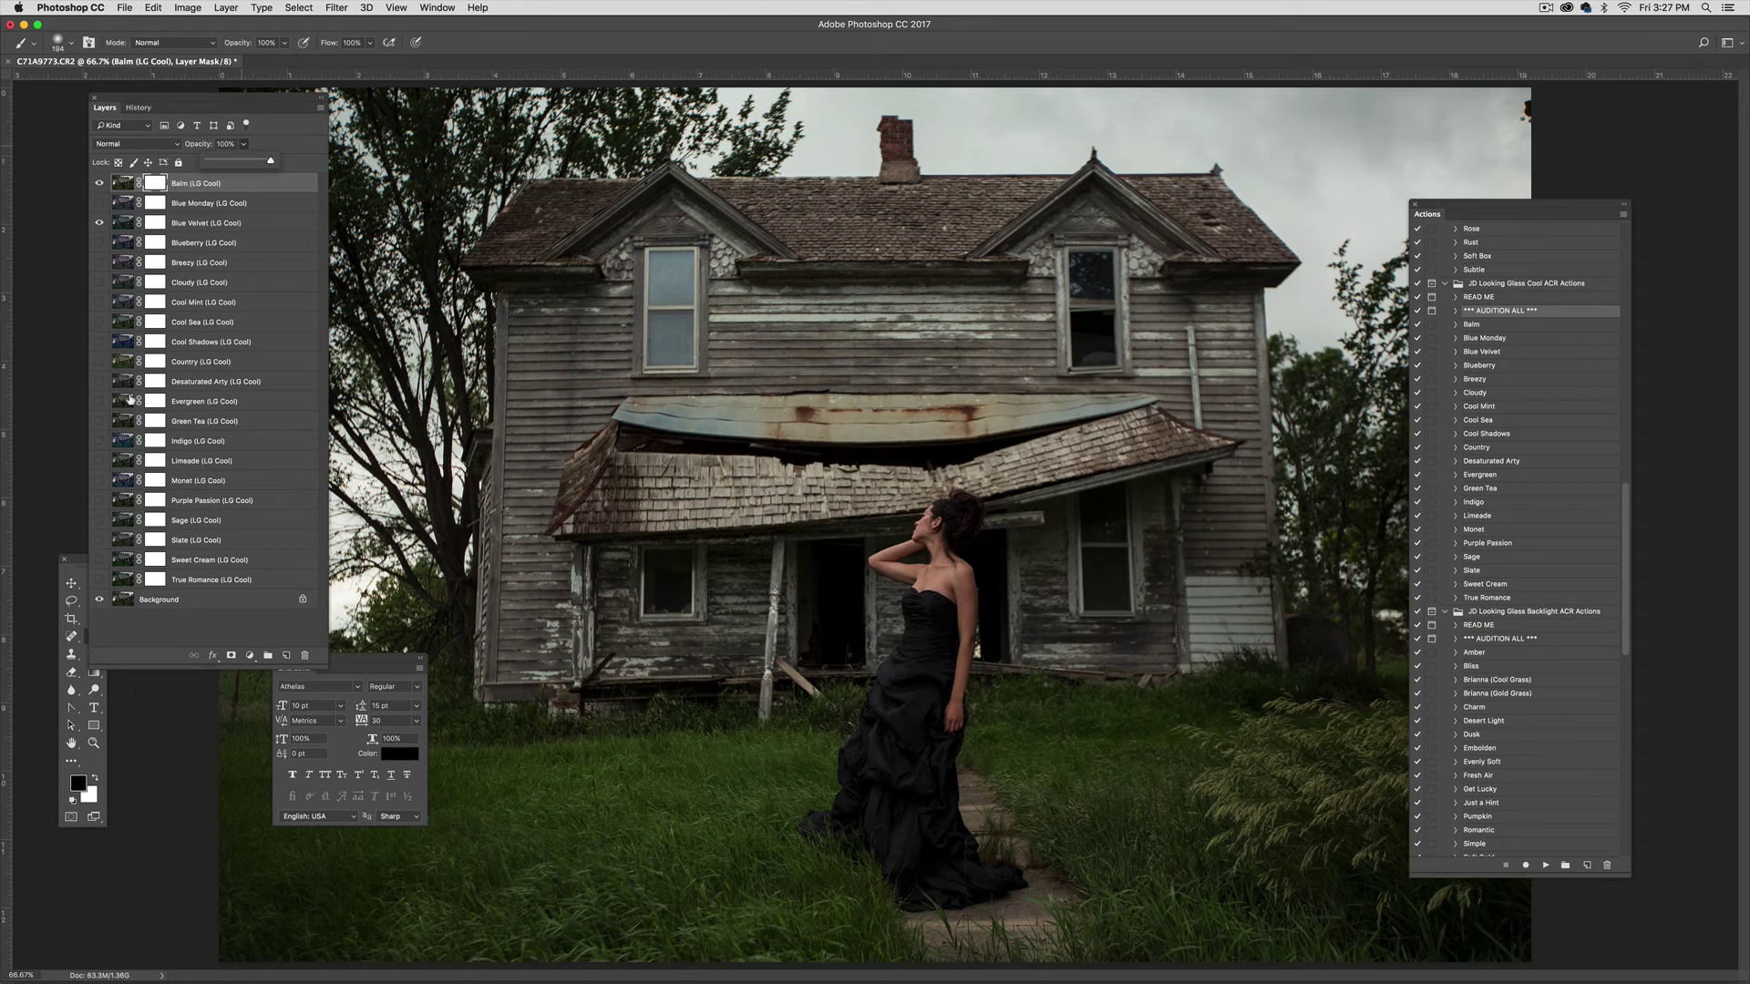
pyautogui.click(66, 563)
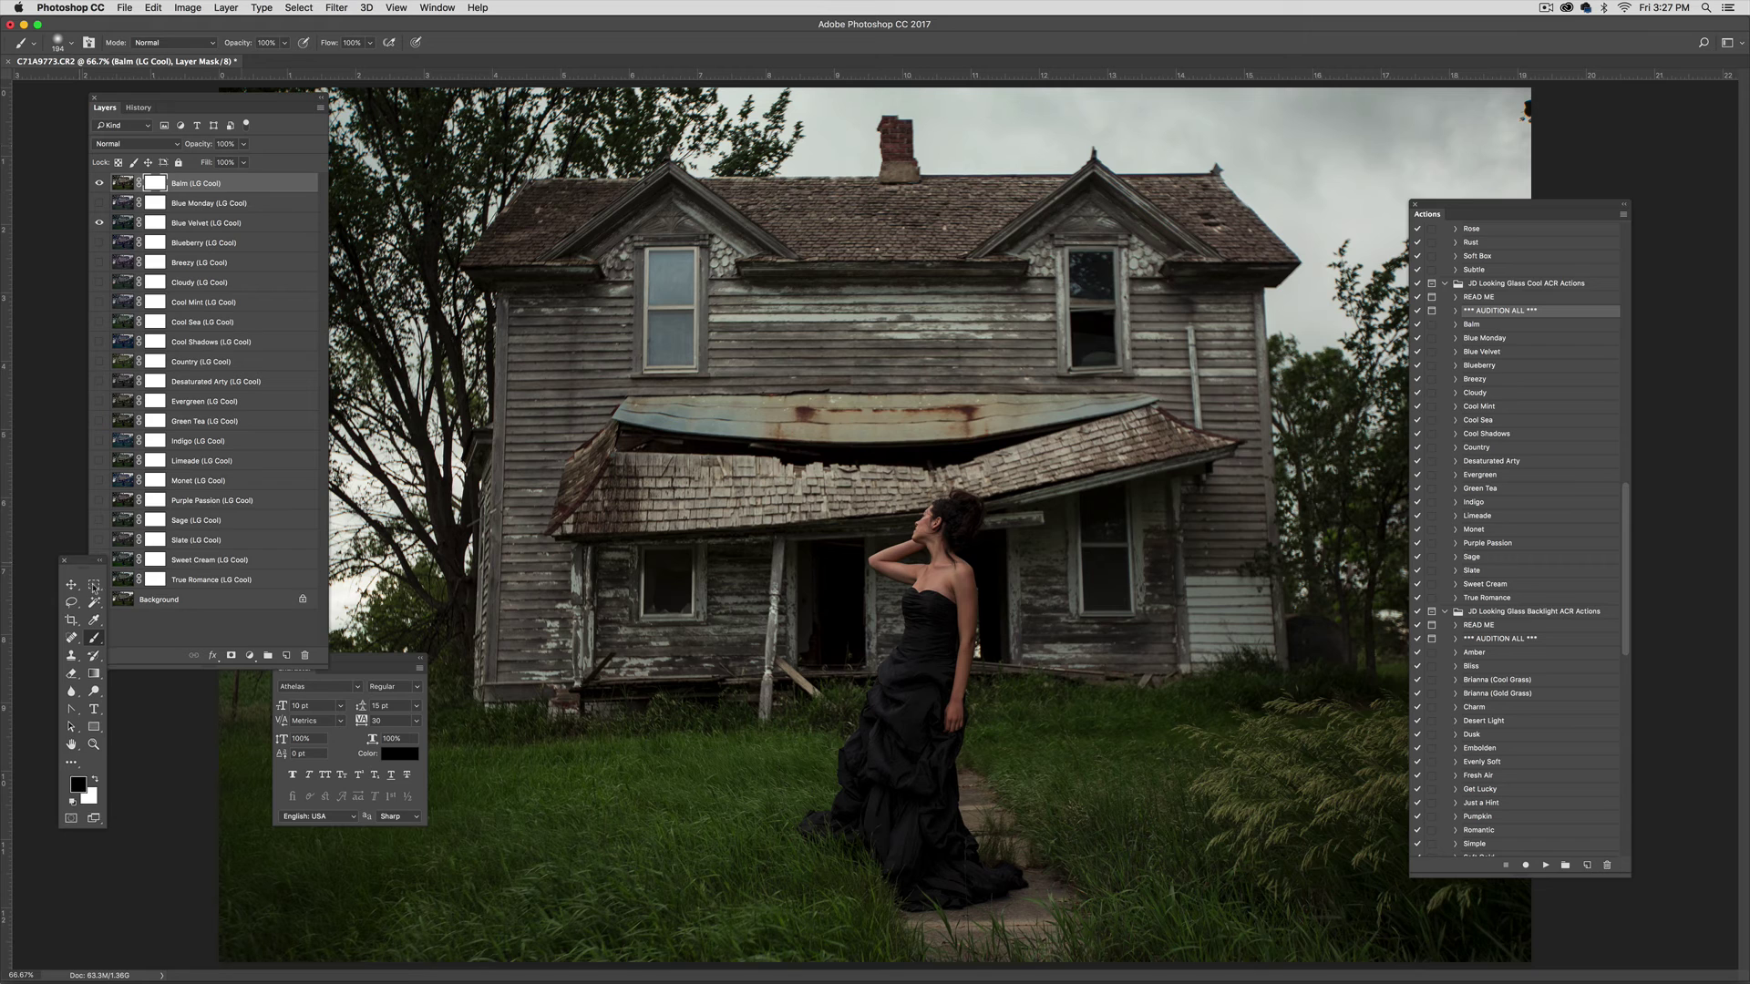
pyautogui.click(73, 42)
pyautogui.moveTo(138, 97); pyautogui.dragTo(157, 87)
pyautogui.press('Return')
# Paint black on Balm's mask over the house walls and porch roof
pyautogui.moveTo(766, 479)
pyautogui.mouseDown()
pyautogui.moveTo(627, 512)
pyautogui.moveTo(761, 287)
pyautogui.moveTo(545, 474)
pyautogui.moveTo(555, 430)
pyautogui.moveTo(582, 557)
pyautogui.mouseUp()
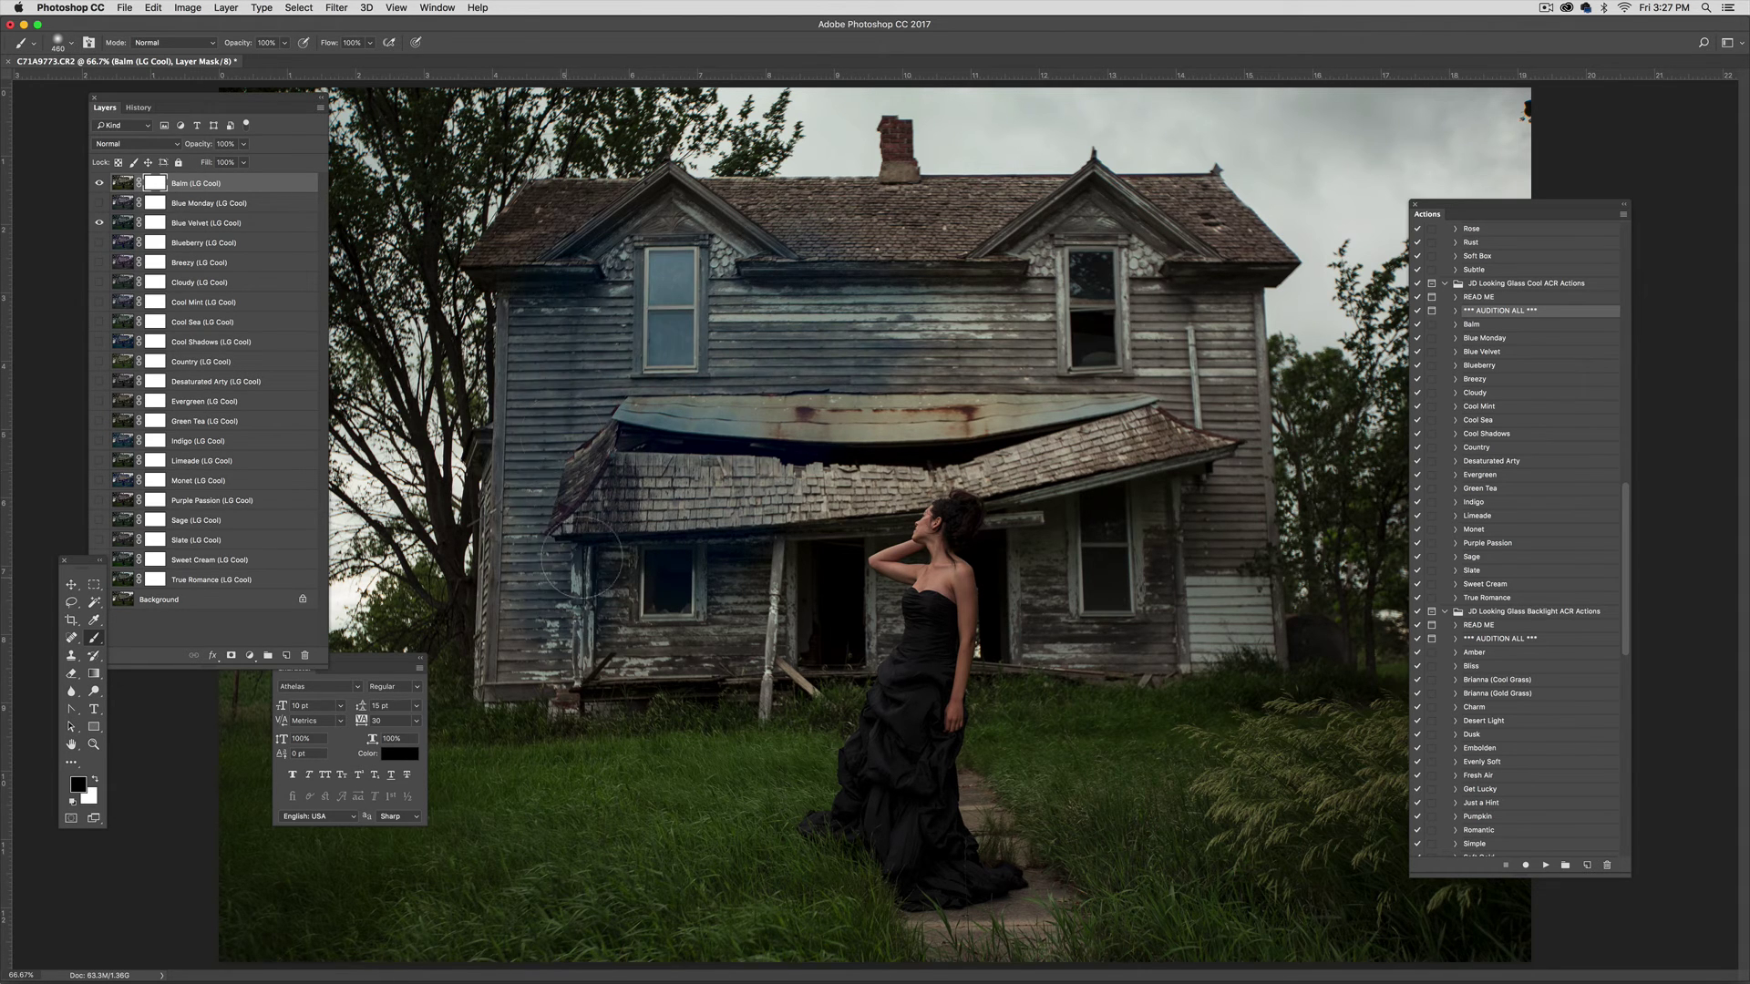
pyautogui.rightClick(756, 269)
pyautogui.rightClick(685, 394)
pyautogui.click(808, 328)
pyautogui.moveTo(656, 260)
pyautogui.mouseDown()
pyautogui.moveTo(1075, 292)
pyautogui.moveTo(1138, 382)
pyautogui.moveTo(1202, 547)
pyautogui.moveTo(1190, 449)
pyautogui.moveTo(1092, 587)
pyautogui.moveTo(1040, 536)
pyautogui.moveTo(1221, 637)
pyautogui.moveTo(1149, 209)
pyautogui.moveTo(692, 529)
pyautogui.moveTo(763, 632)
pyautogui.moveTo(852, 610)
pyautogui.moveTo(948, 460)
pyautogui.moveTo(930, 455)
pyautogui.moveTo(1256, 618)
pyautogui.moveTo(764, 279)
pyautogui.moveTo(520, 674)
pyautogui.mouseUp()
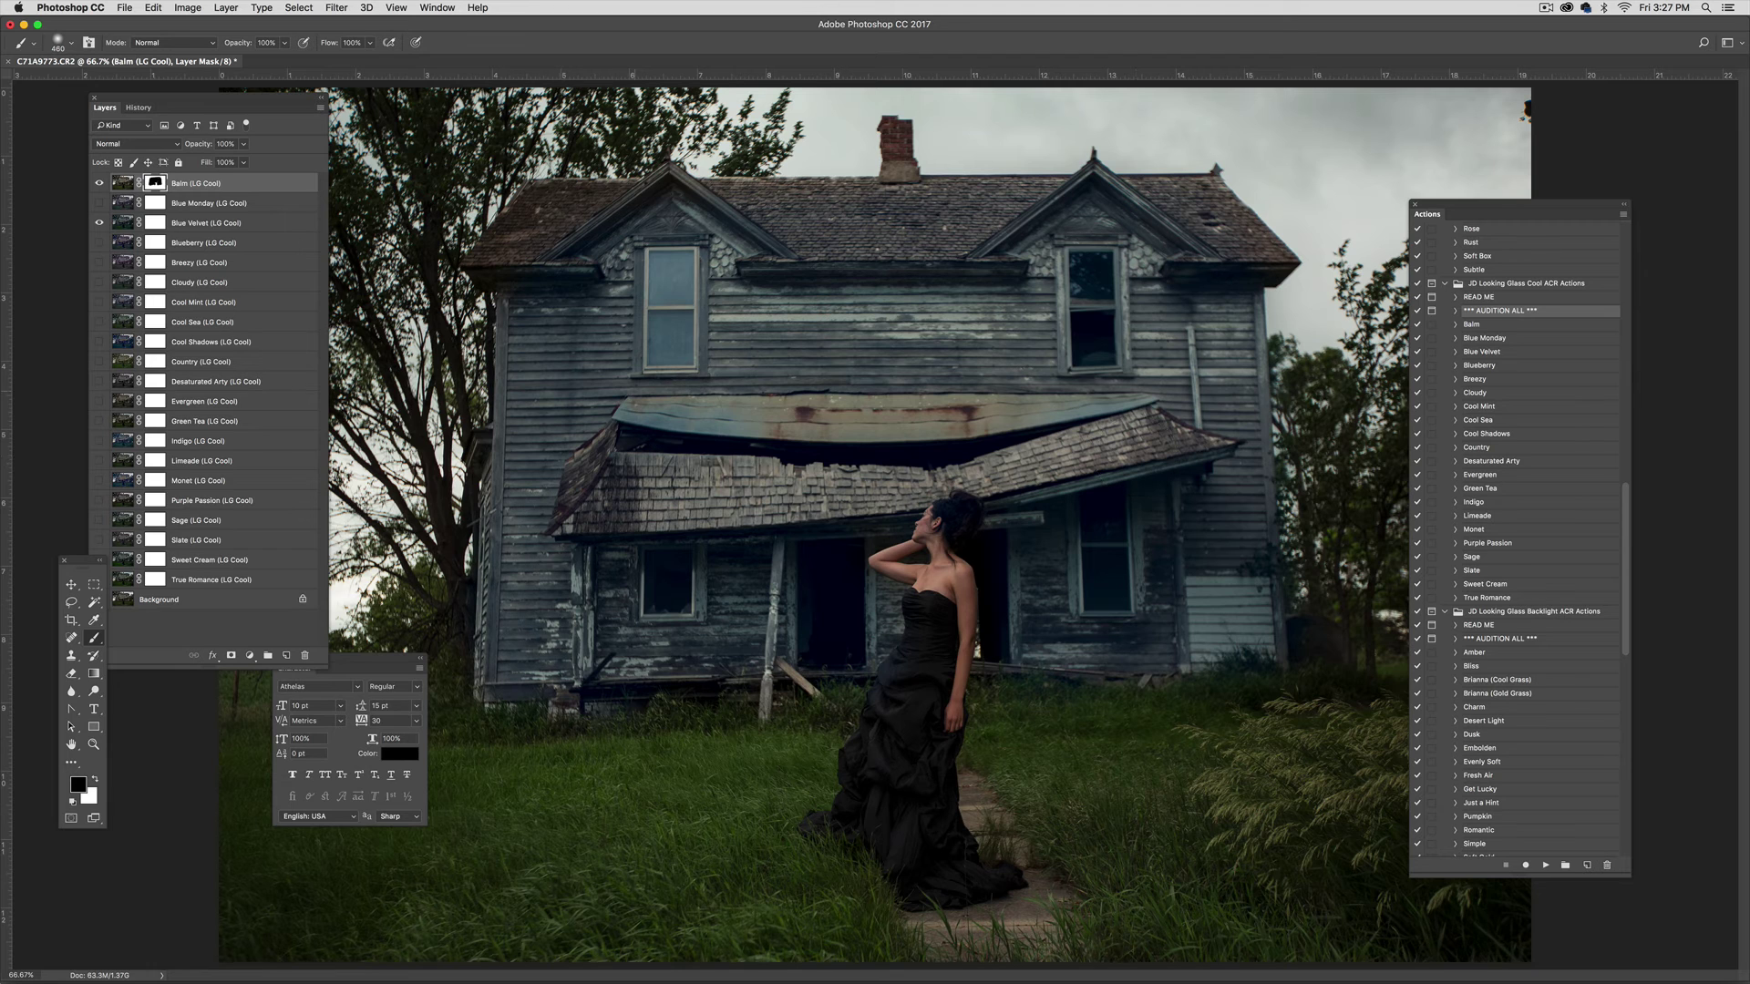
# Check the Balm grade, apply JD Looking Glass Toolkit's 1. Brighten Whites Combo, then toggle it to compare
pyautogui.click(99, 184)
pyautogui.click(100, 183)
pyautogui.moveTo(1629, 493); pyautogui.dragTo(1627, 616)
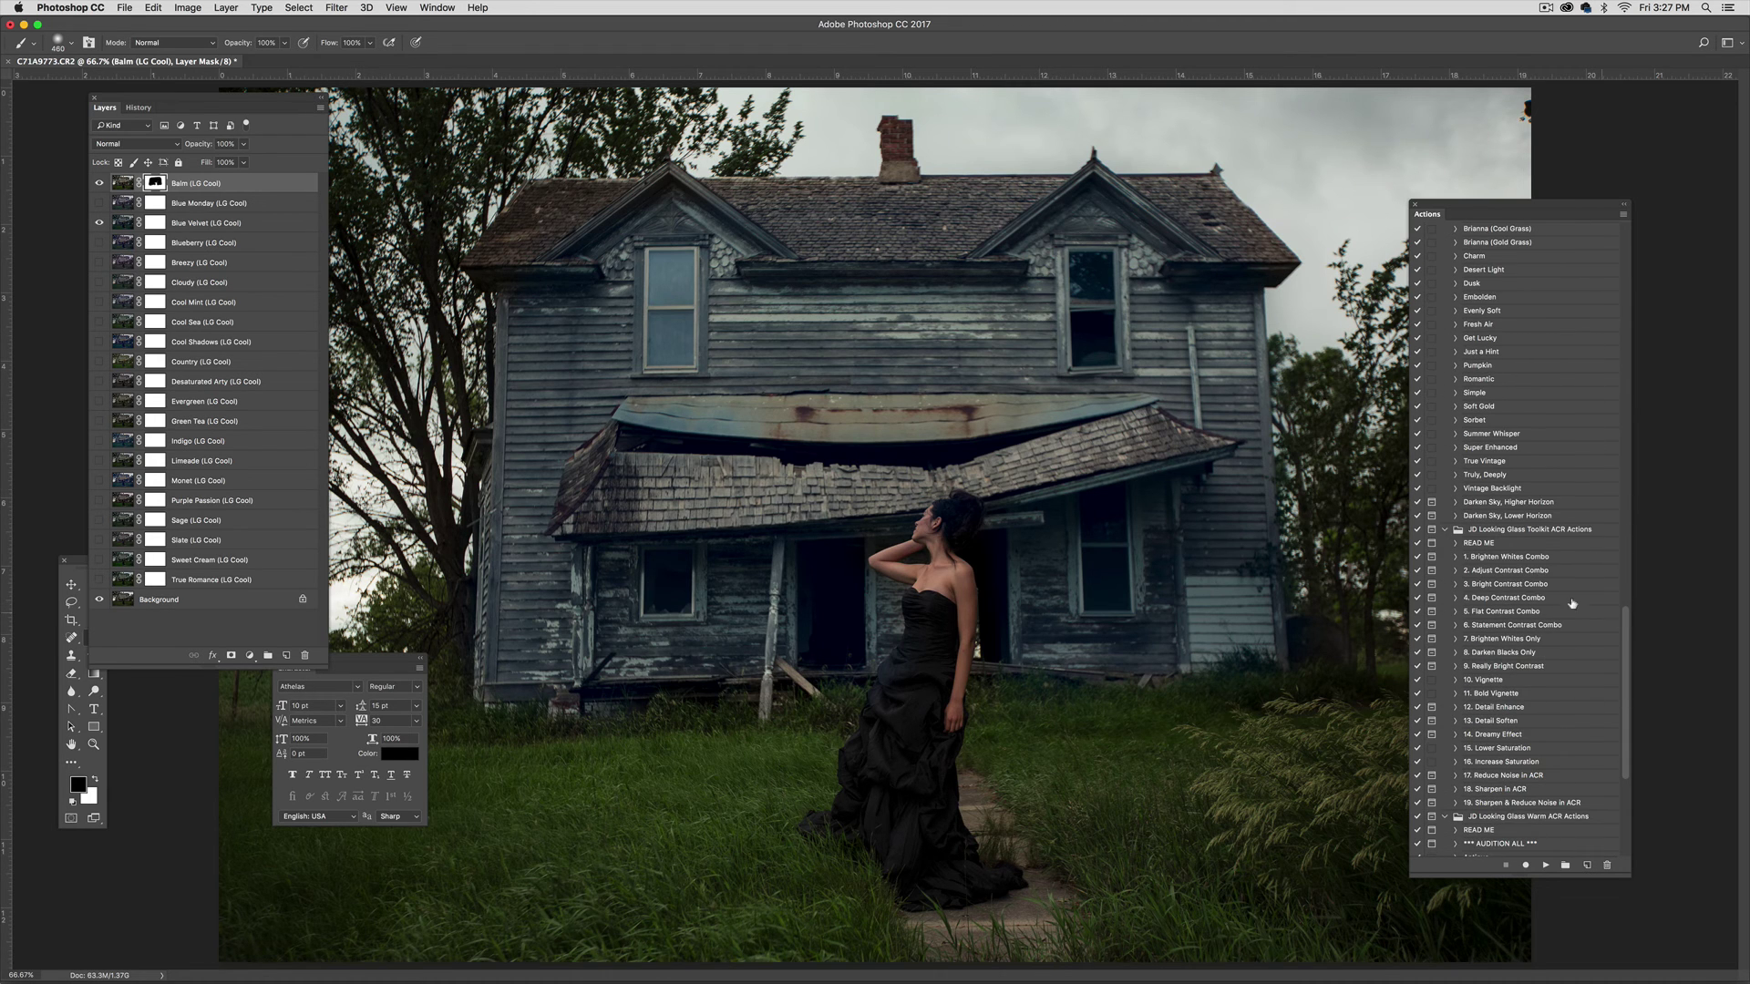
pyautogui.click(1529, 557)
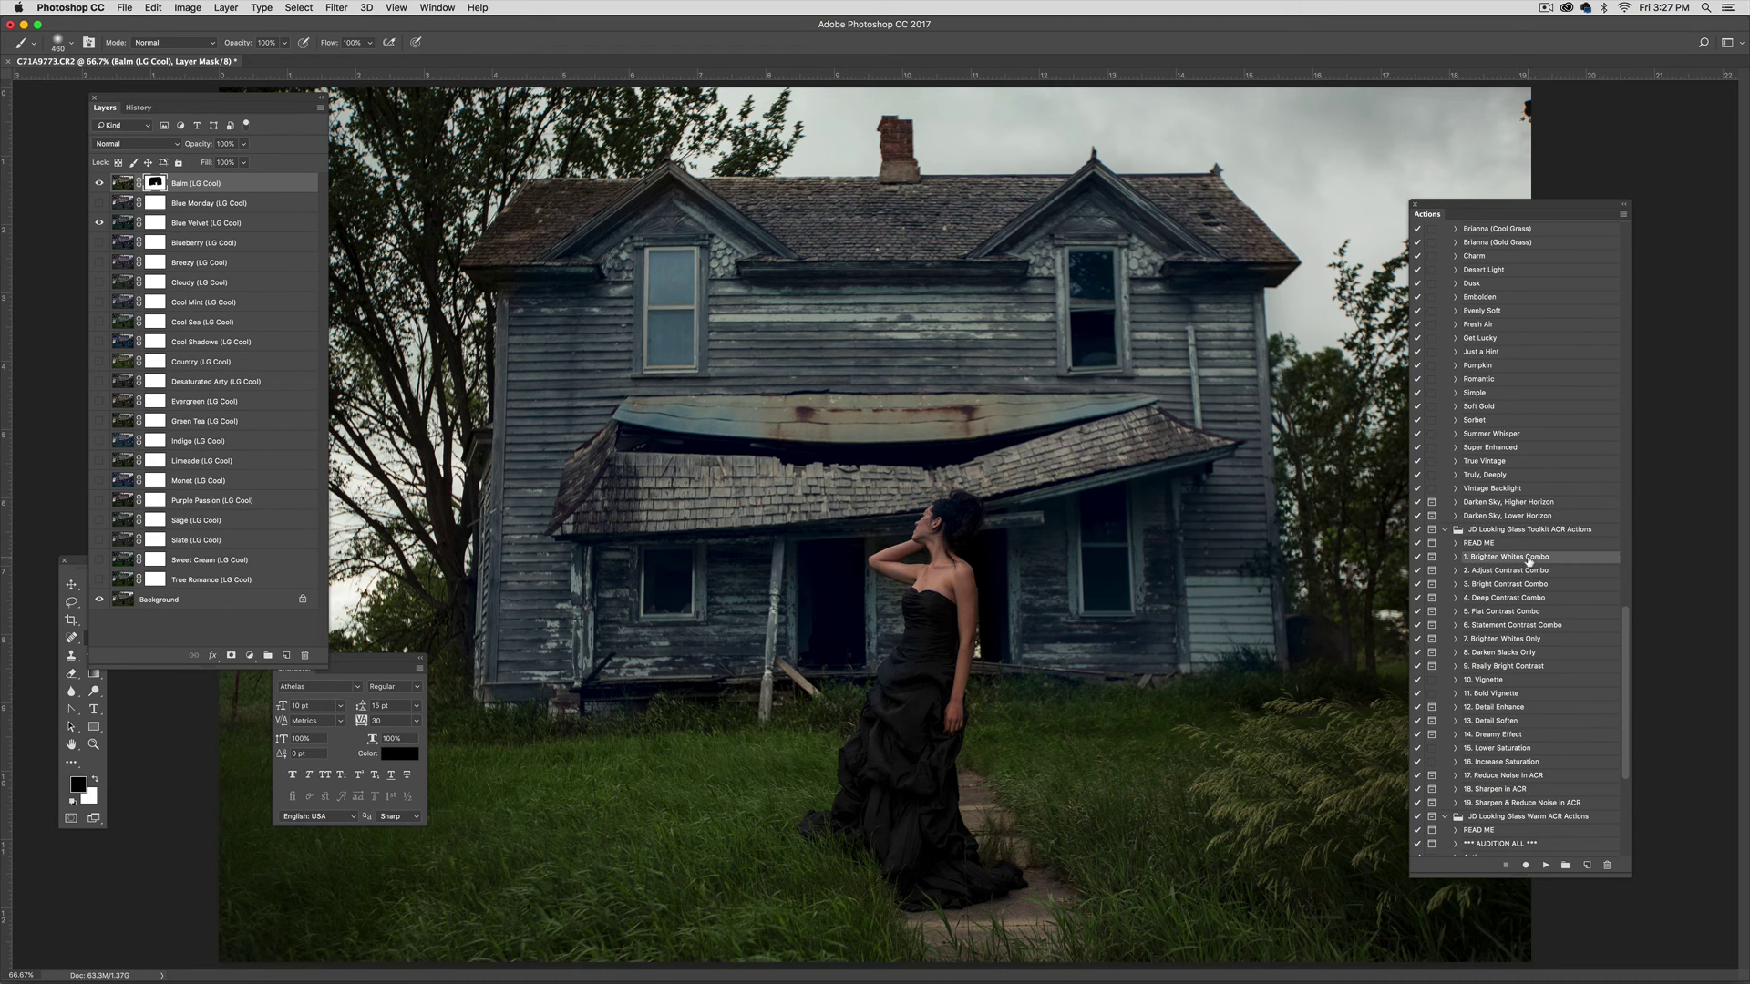
pyautogui.click(1545, 864)
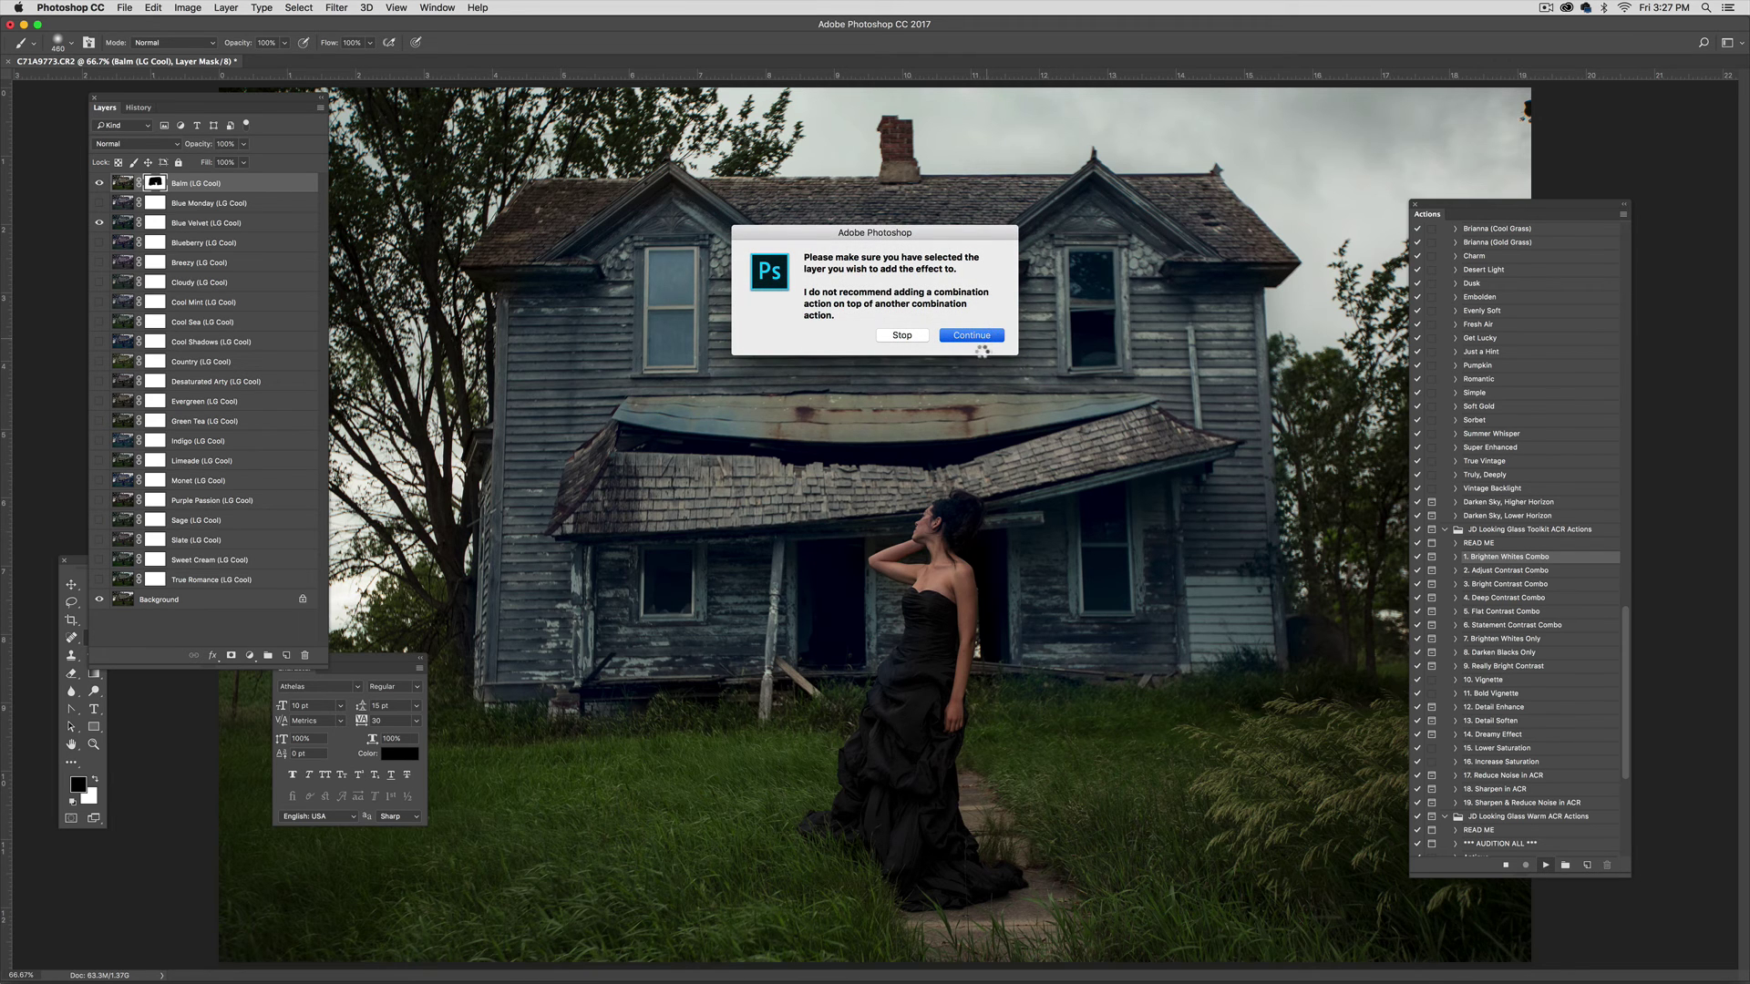
pyautogui.click(974, 336)
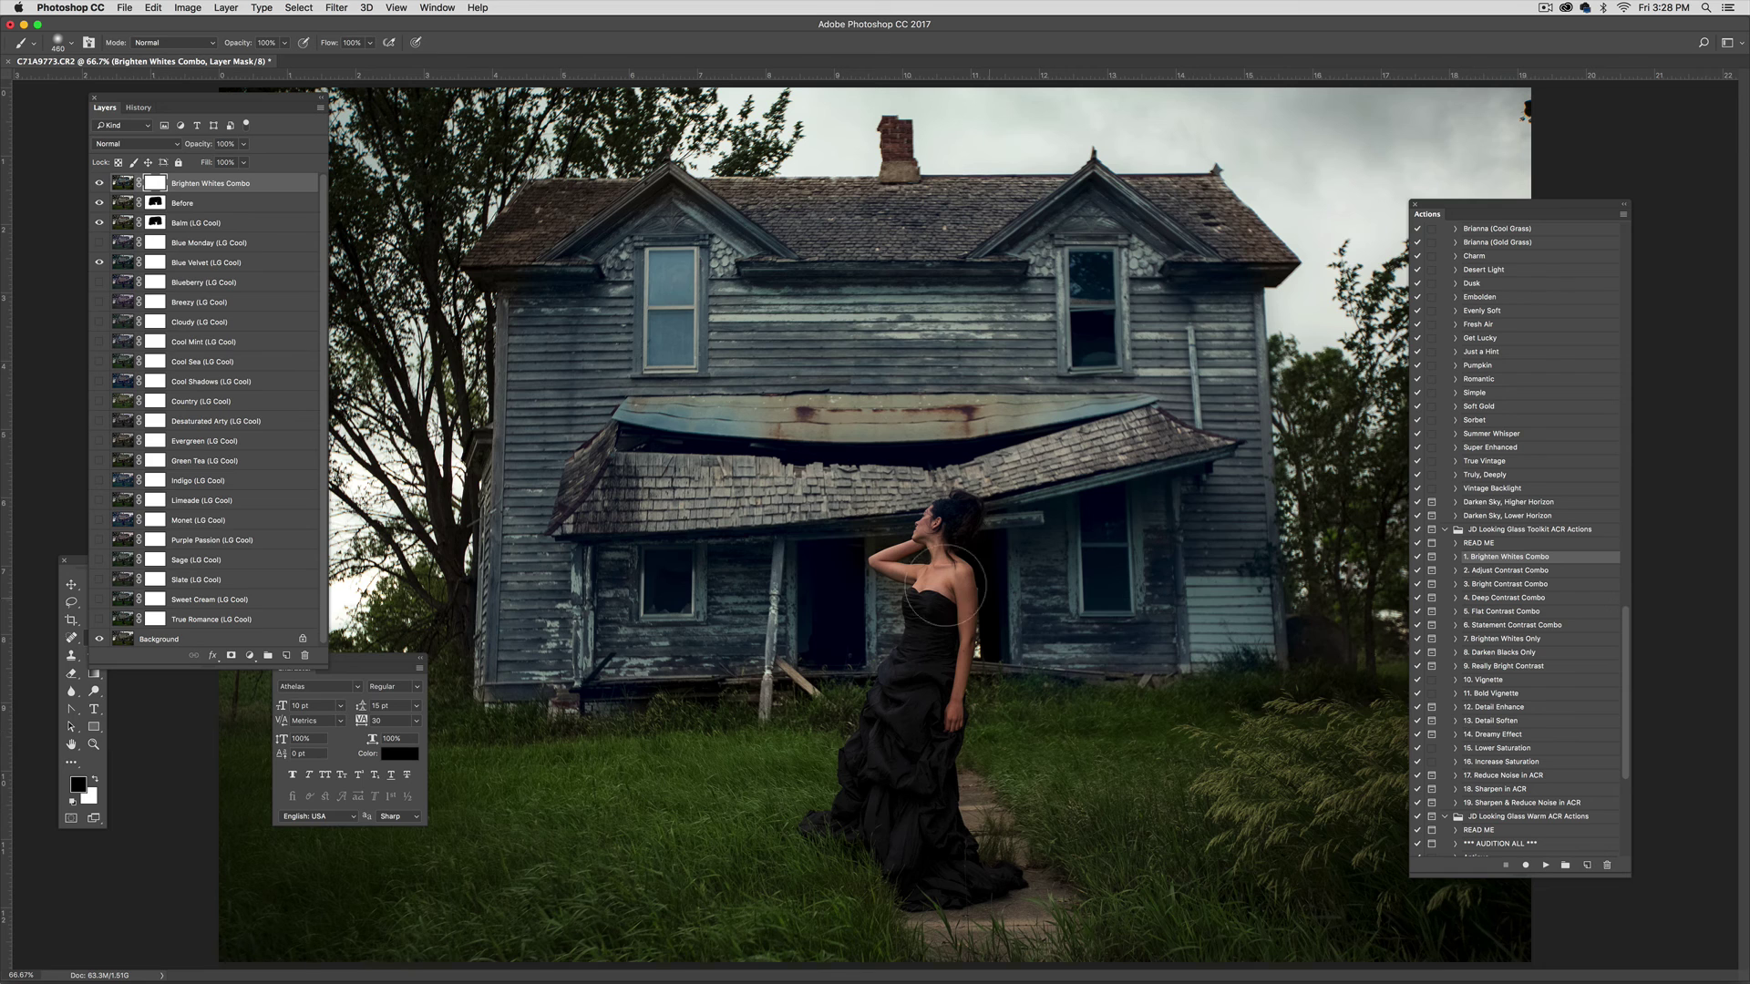
pyautogui.click(100, 183)
pyautogui.click(100, 184)
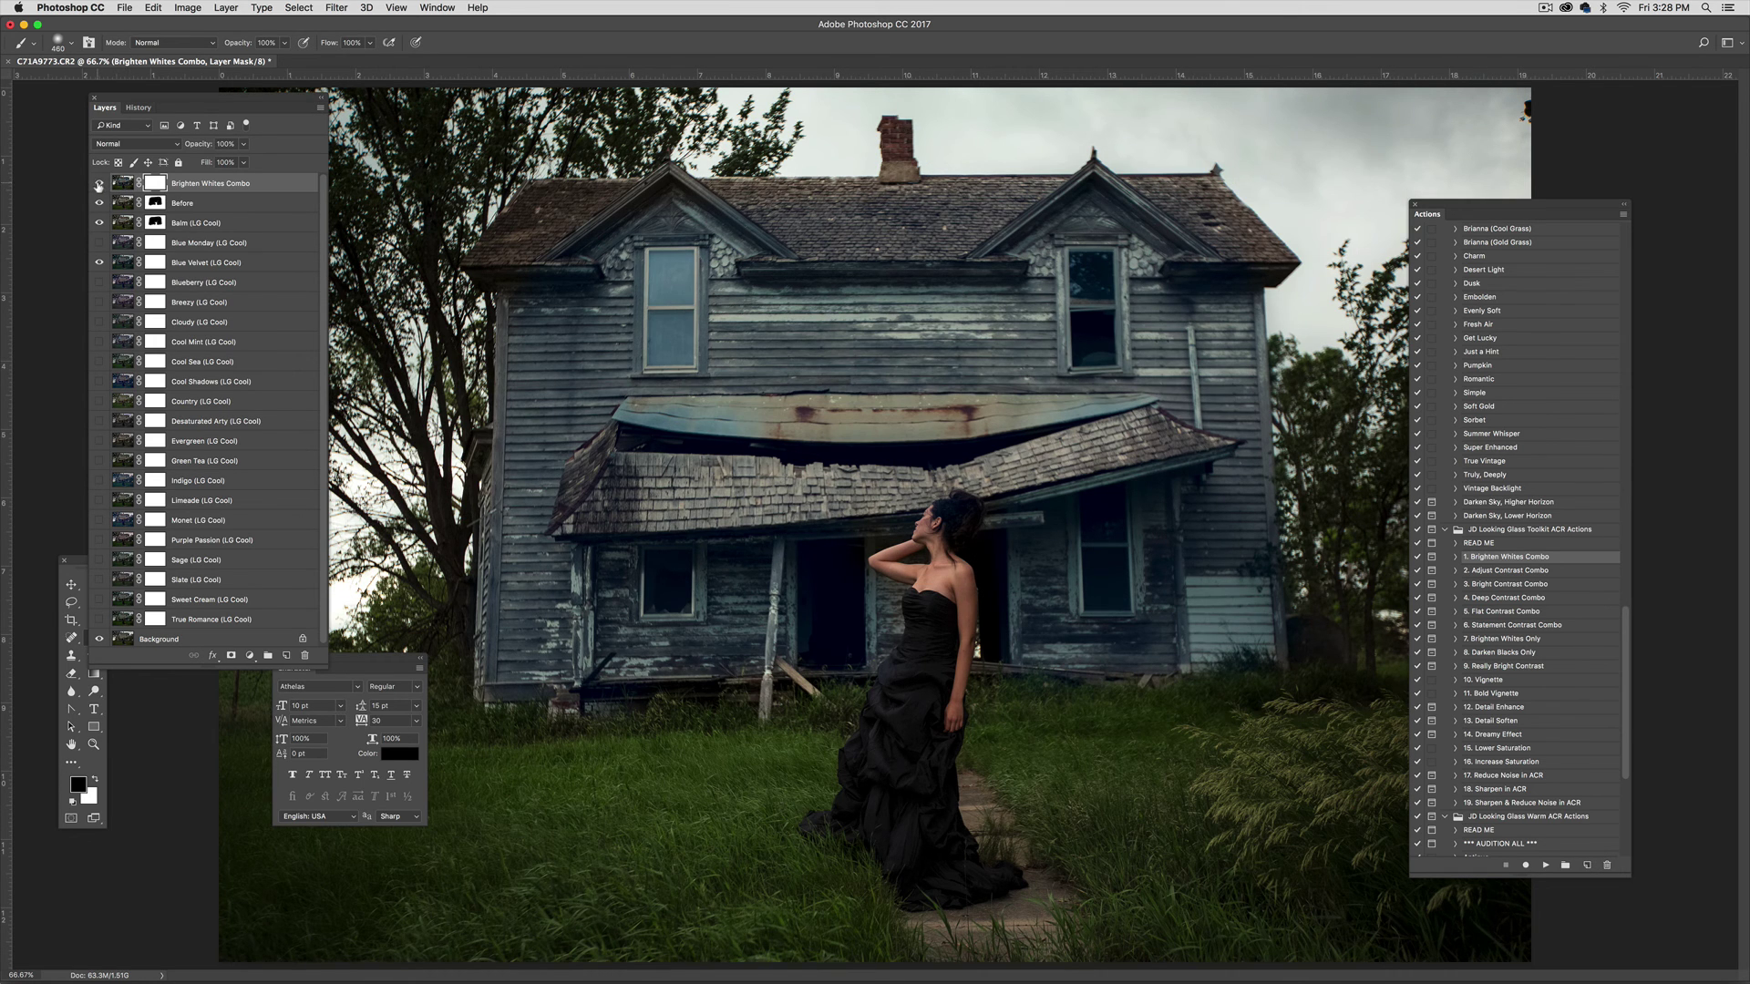